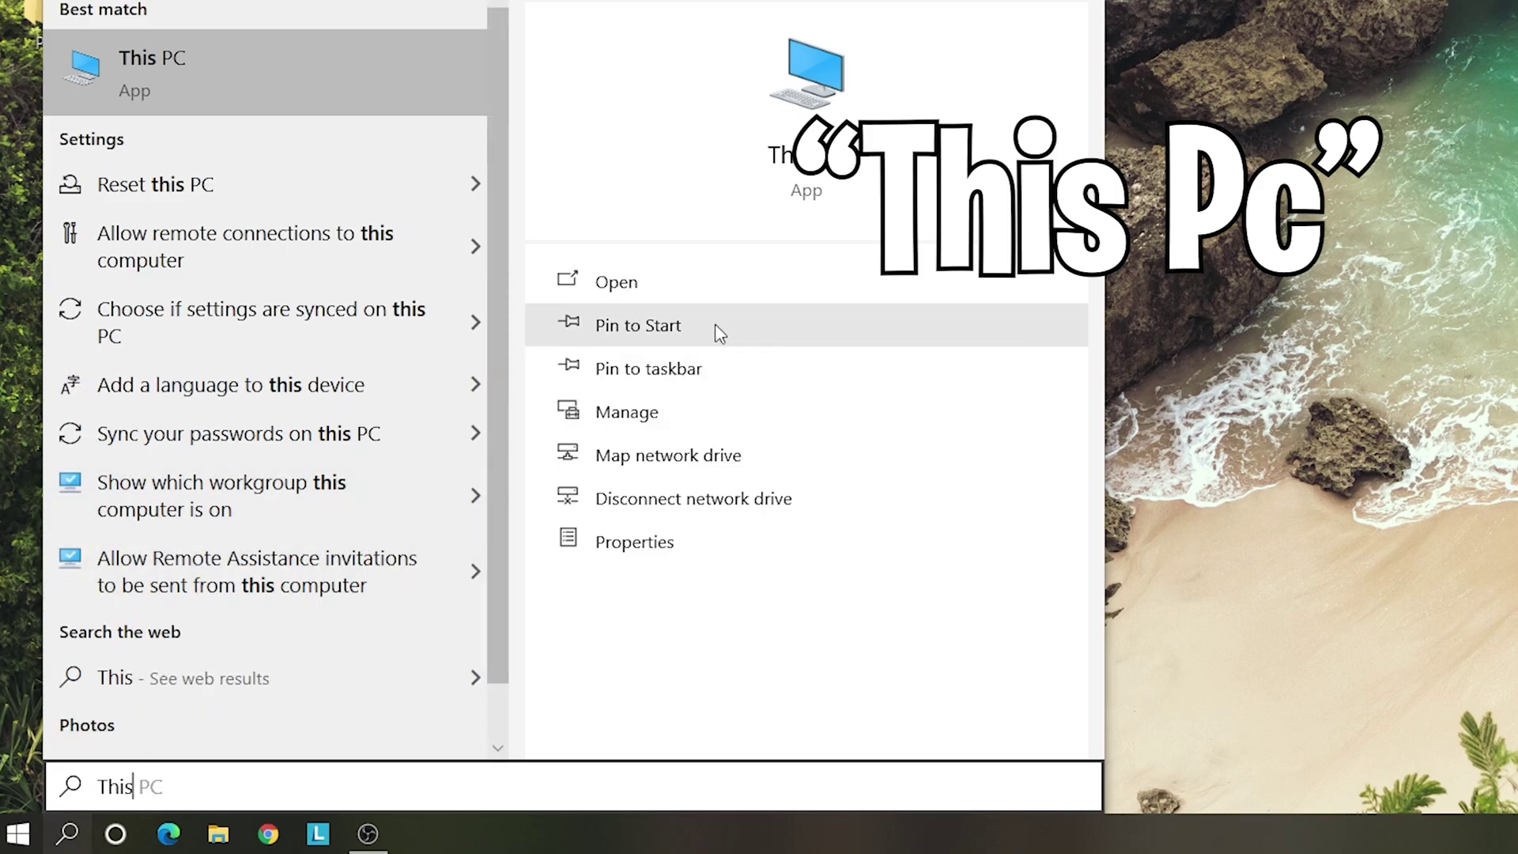
Open This PC and bring up the context menu of the Windows-SSD (C:) drive
{"action": "left_click", "coordinate": [733, 299]}
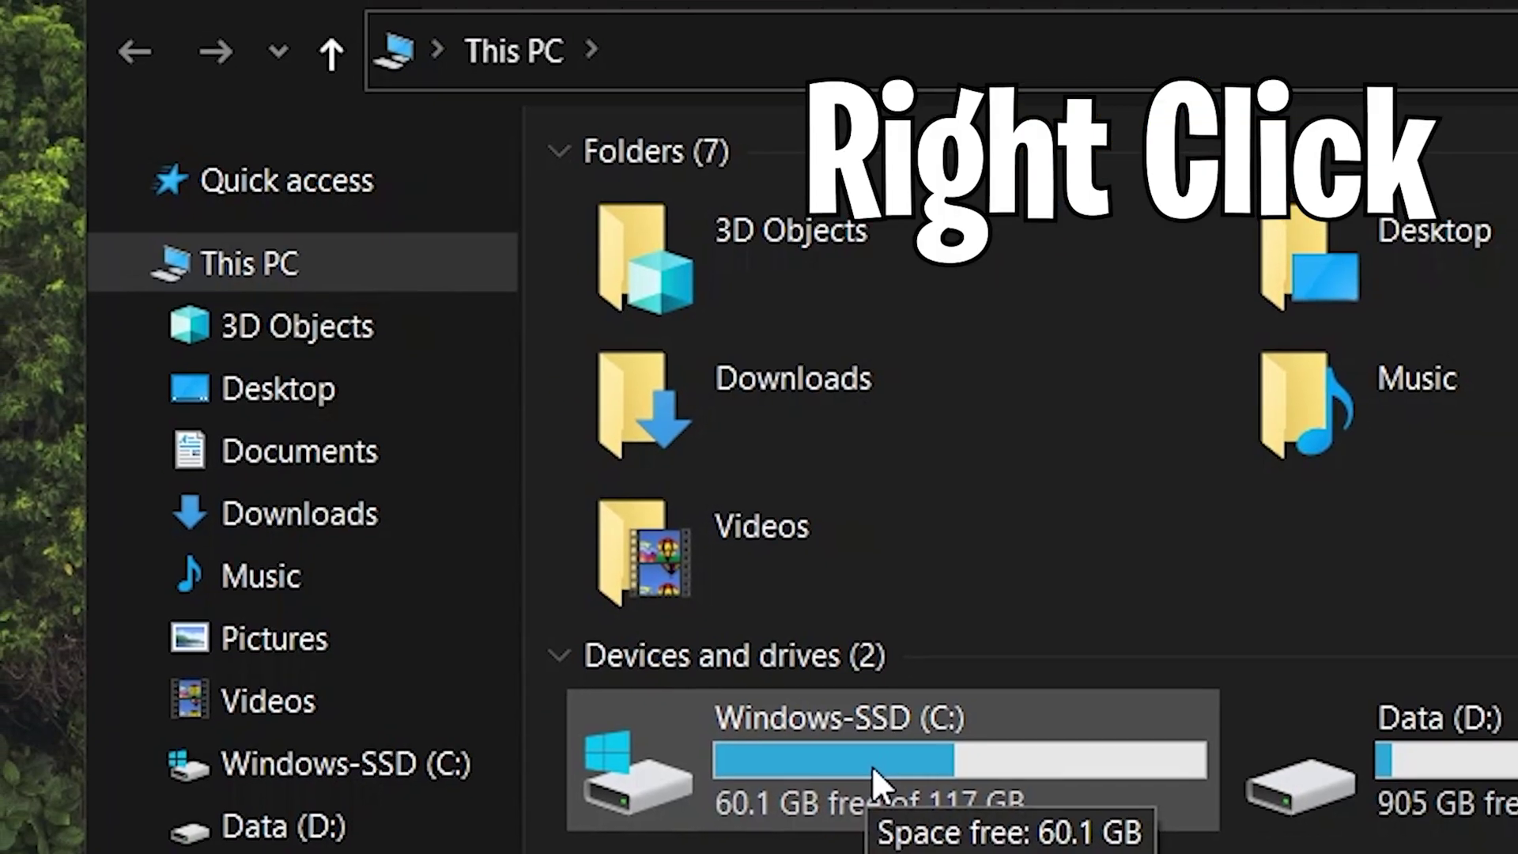
{"action": "right_click", "coordinate": [568, 560]}
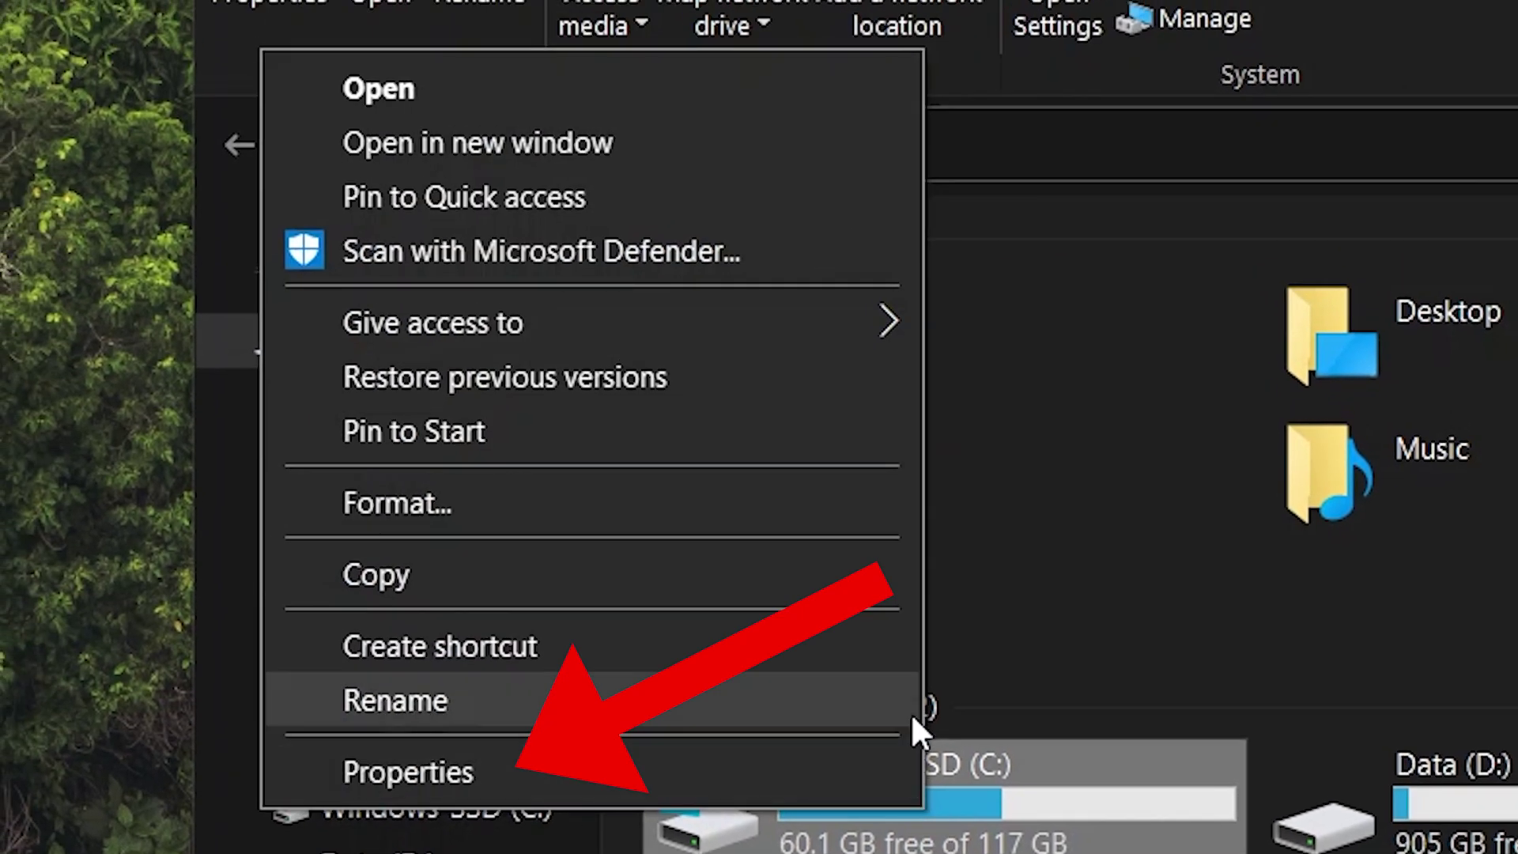
Open the C: drive's properties and launch Optimize Drives from the Tools tab
{"action": "left_click", "coordinate": [710, 766]}
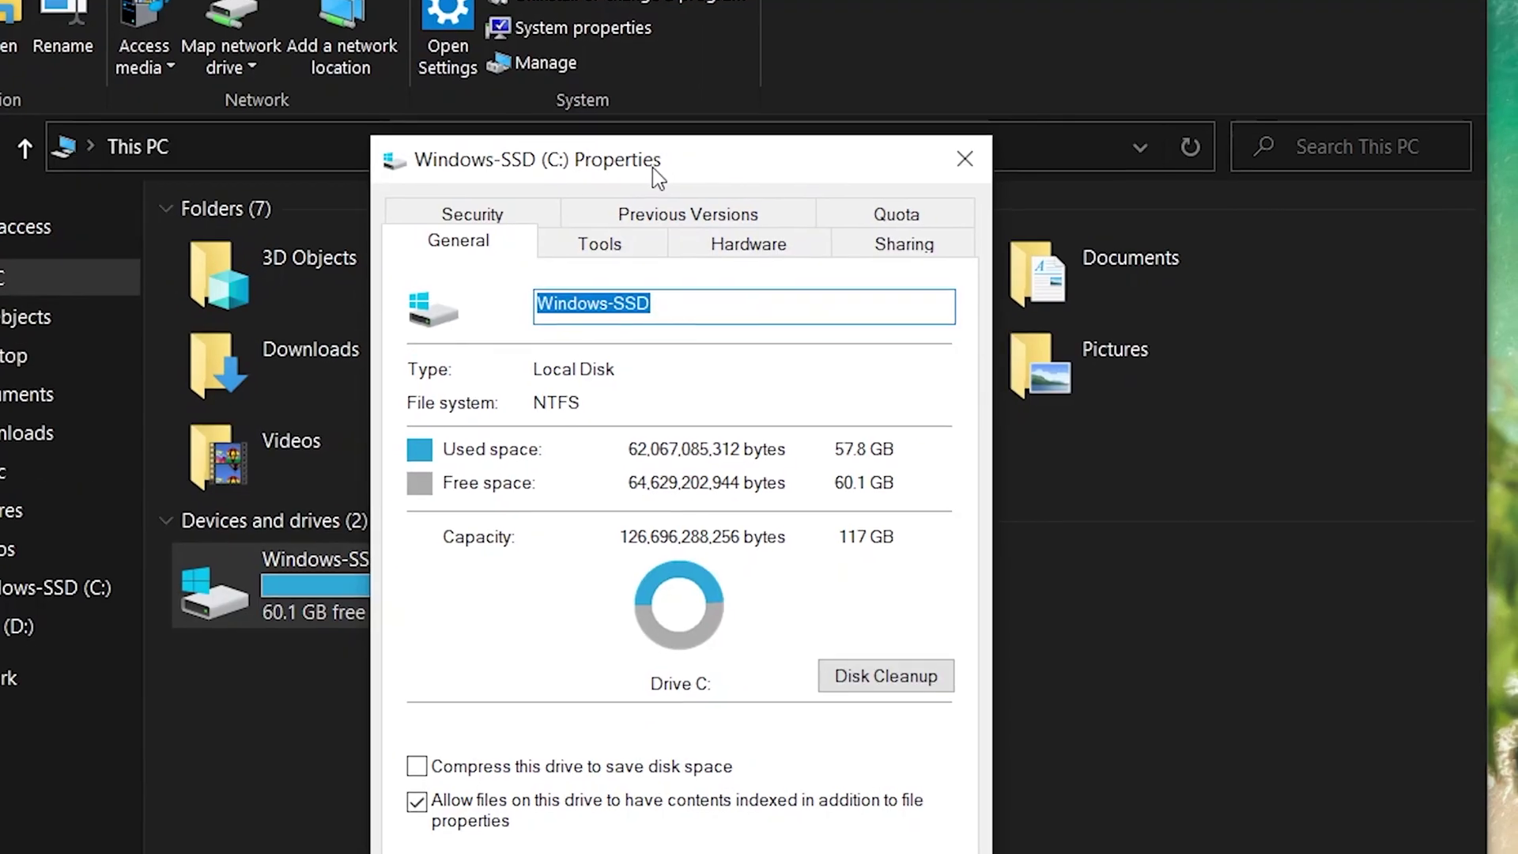
{"action": "left_click_drag", "start_coordinate": [652, 50], "coordinate": [516, 0]}
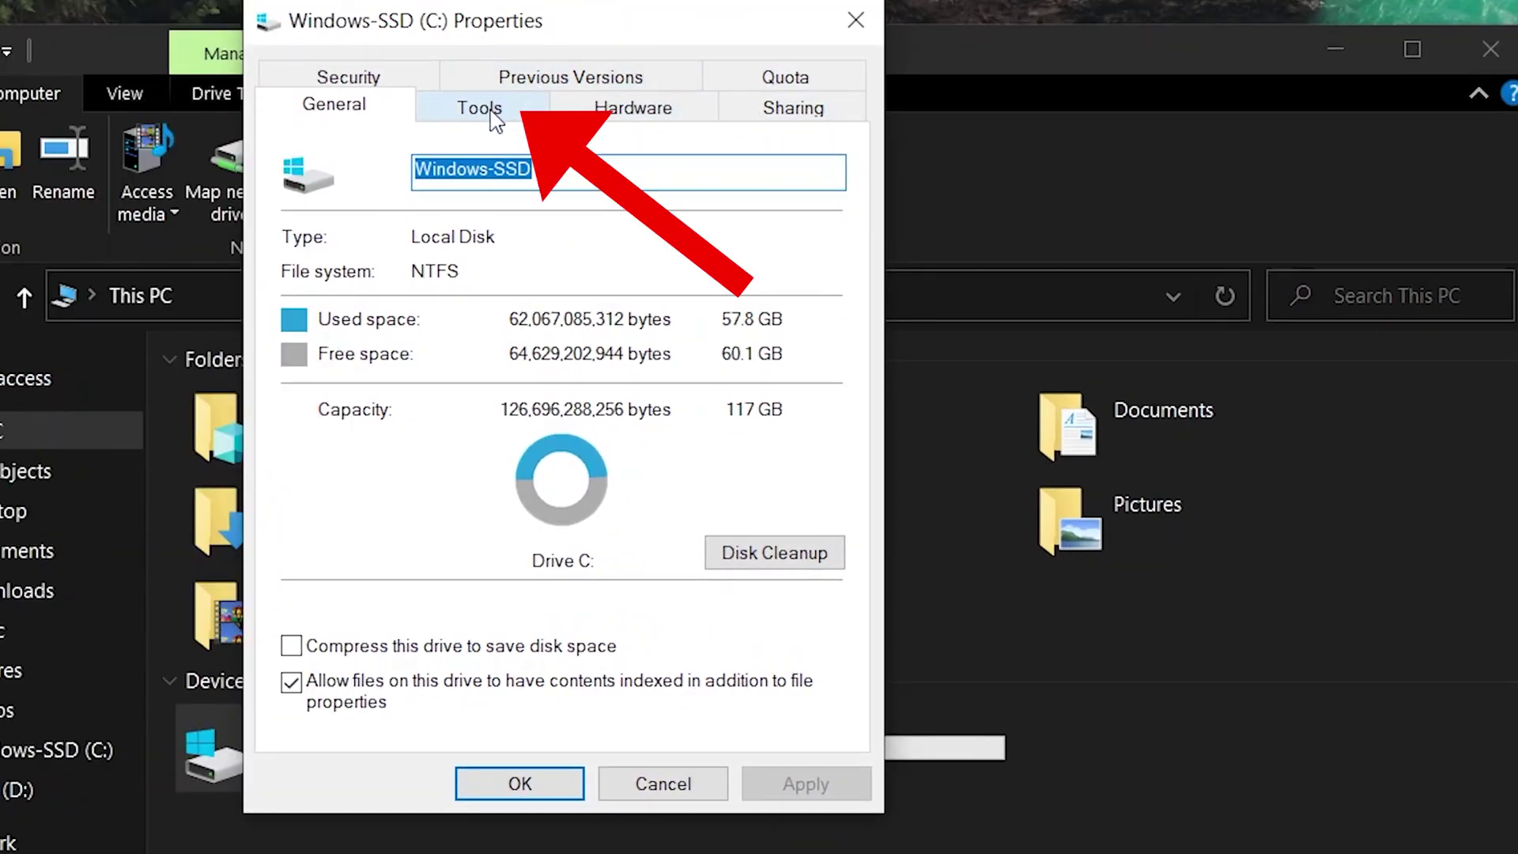
{"action": "left_click", "coordinate": [503, 110]}
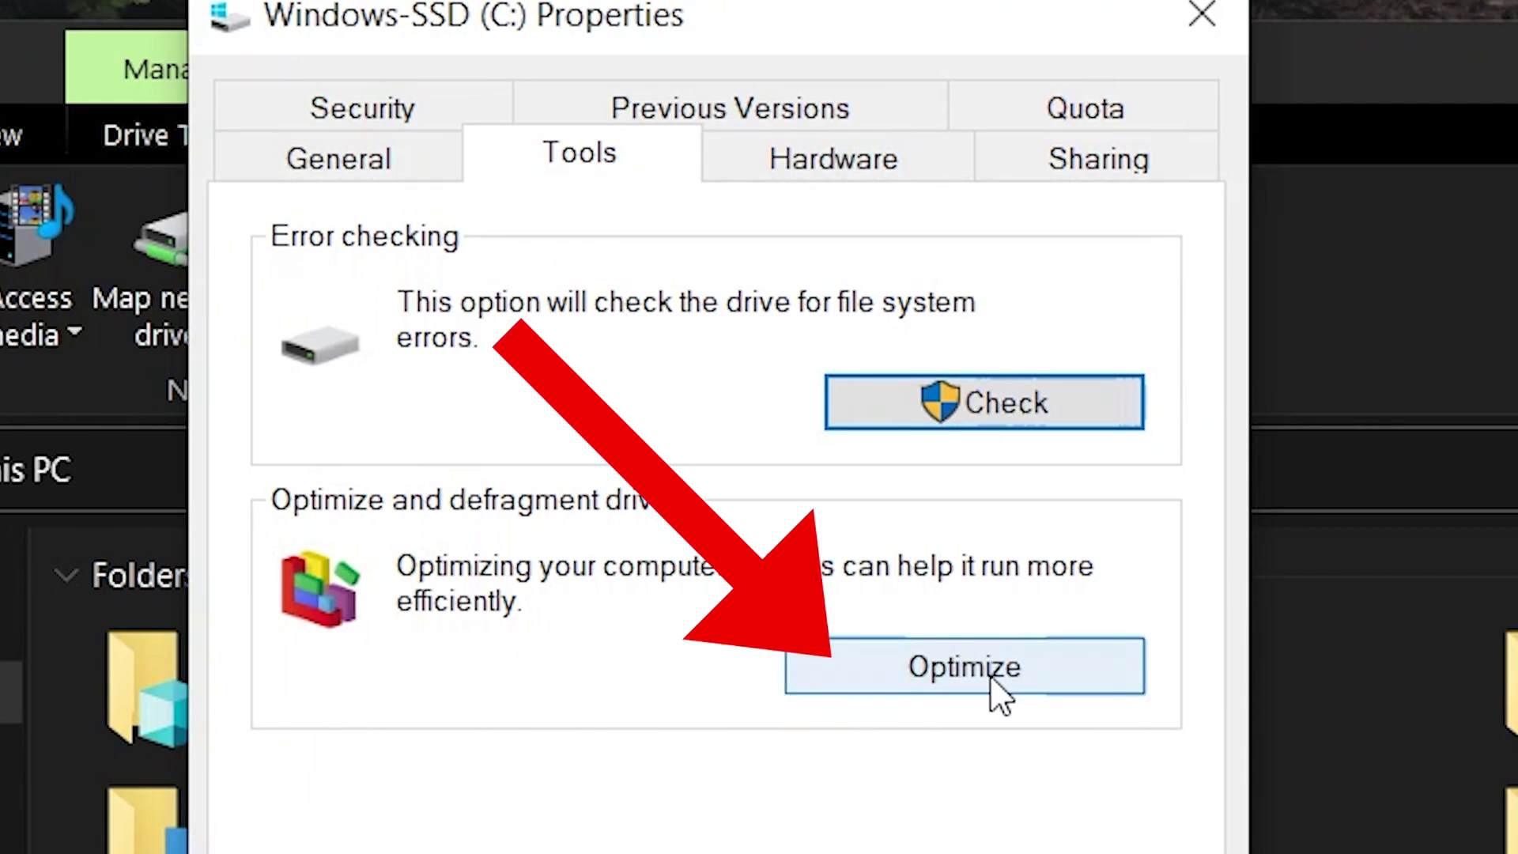
{"action": "left_click", "coordinate": [1069, 657]}
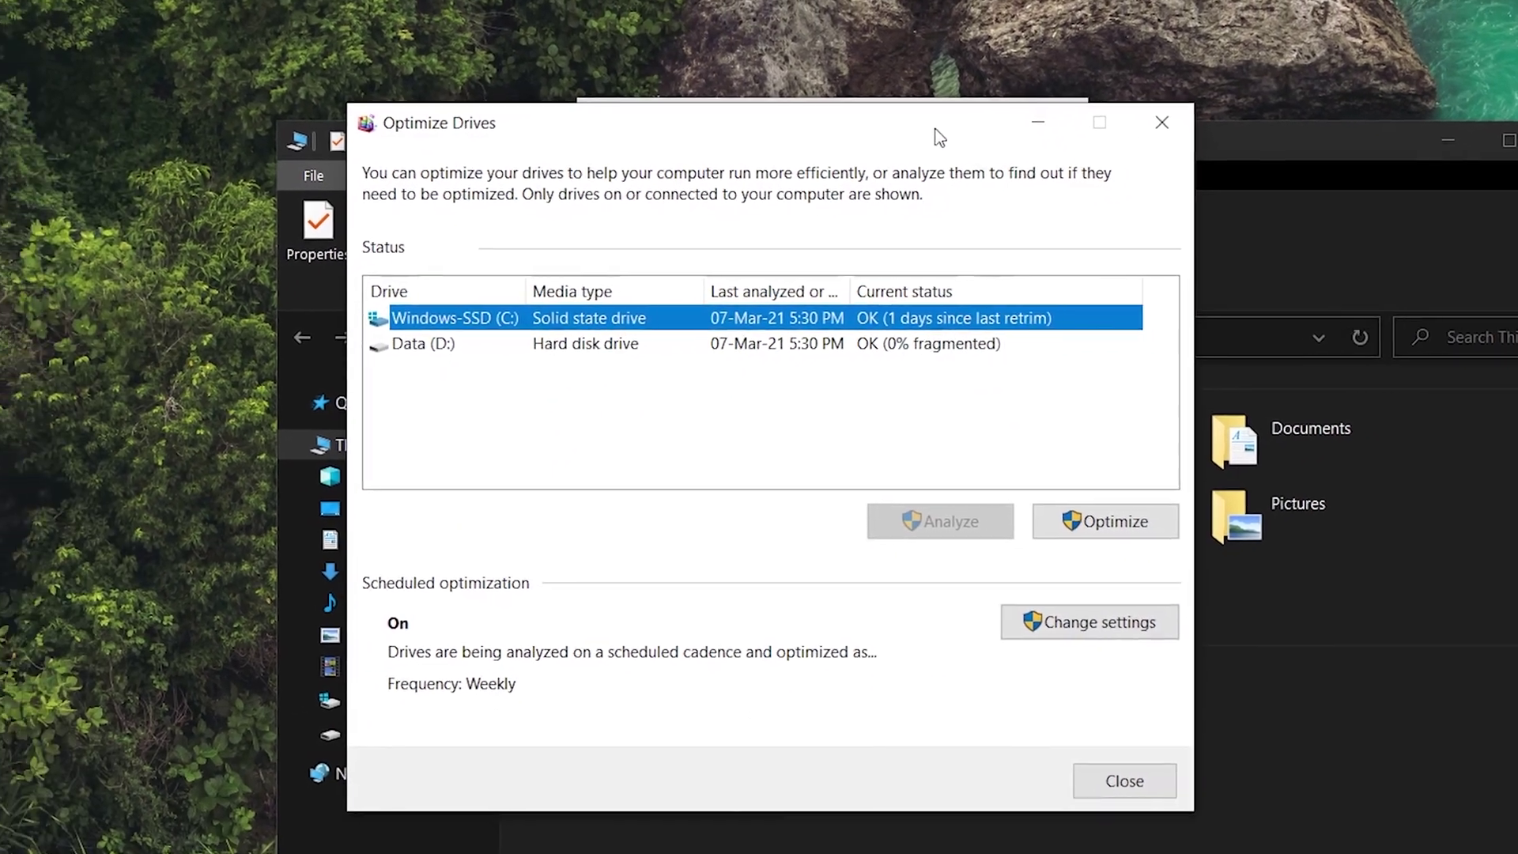
{"action": "left_click_drag", "start_coordinate": [936, 136], "coordinate": [775, 60]}
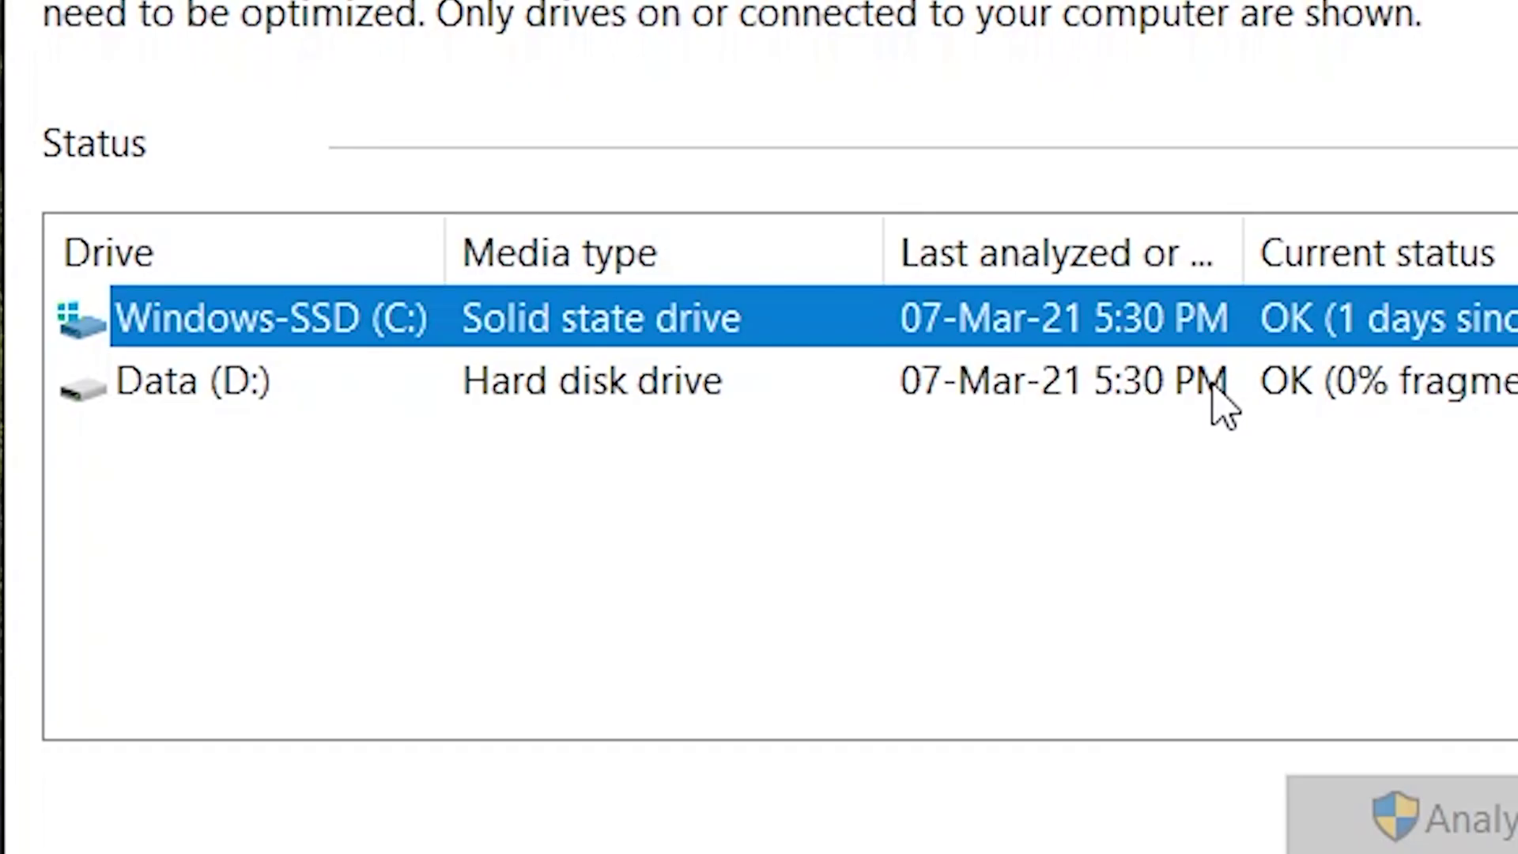
Optimize Windows-SSD (C:) to 0 days since last retrim, then close both windows
{"action": "left_click", "coordinate": [669, 305]}
{"action": "left_click", "coordinate": [687, 277]}
{"action": "left_click", "coordinate": [1234, 381]}
{"action": "left_click", "coordinate": [1273, 317]}
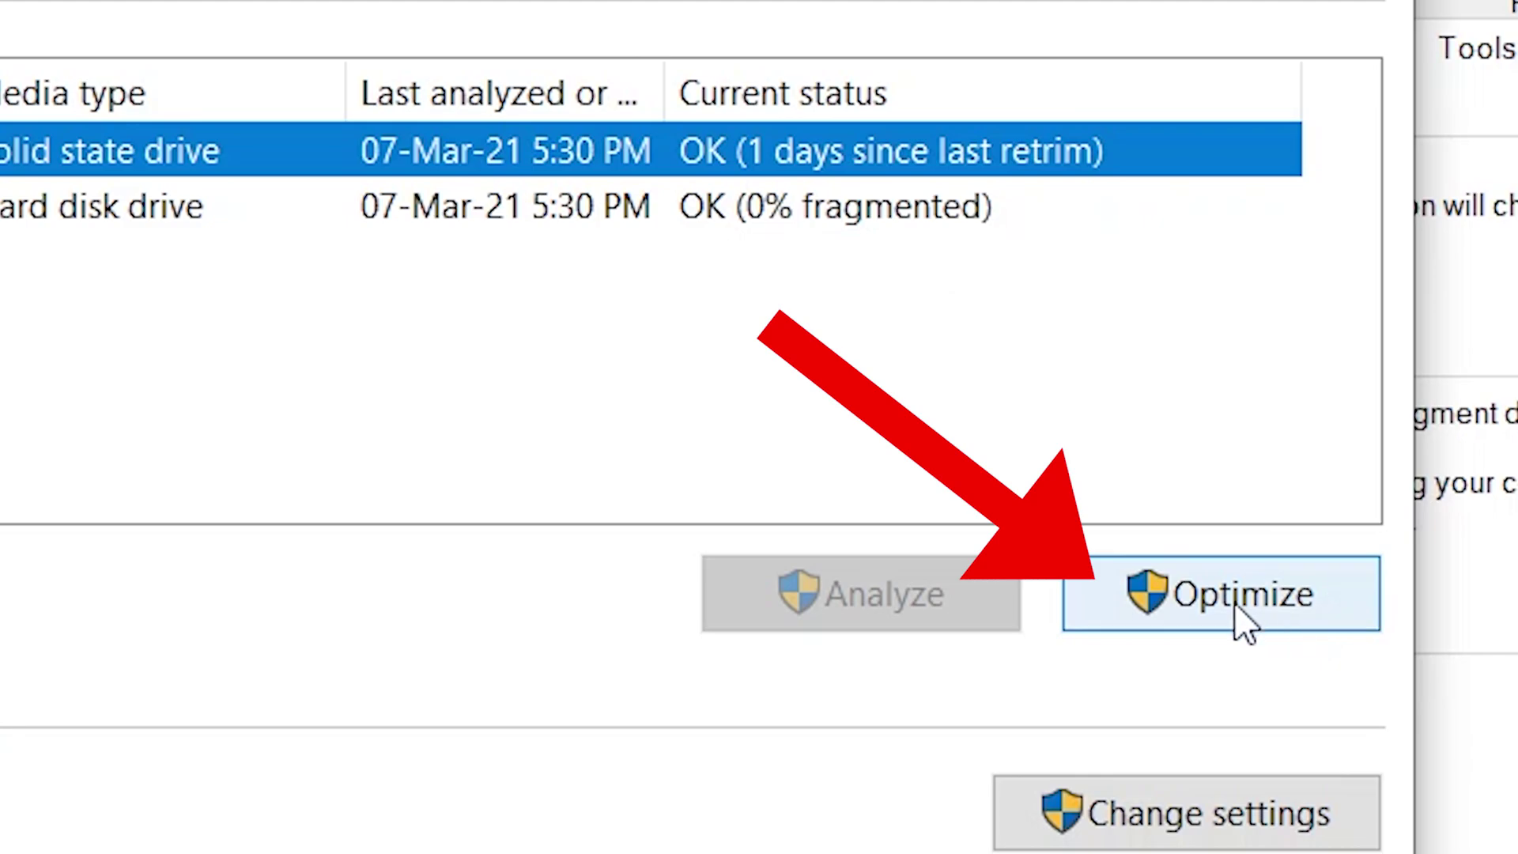
{"action": "left_click", "coordinate": [1208, 609]}
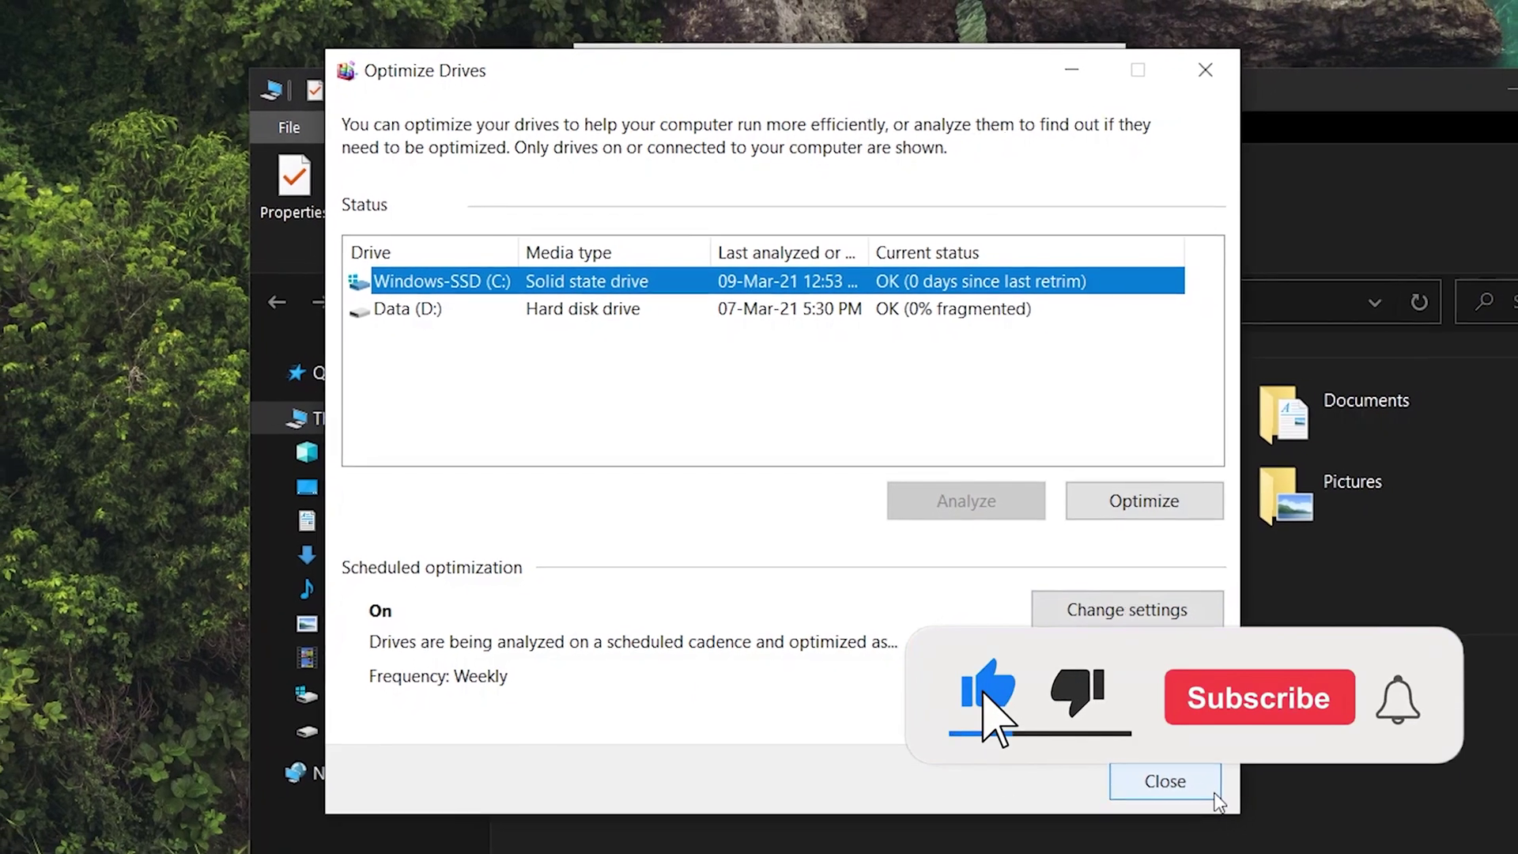
{"action": "left_click", "coordinate": [1216, 795]}
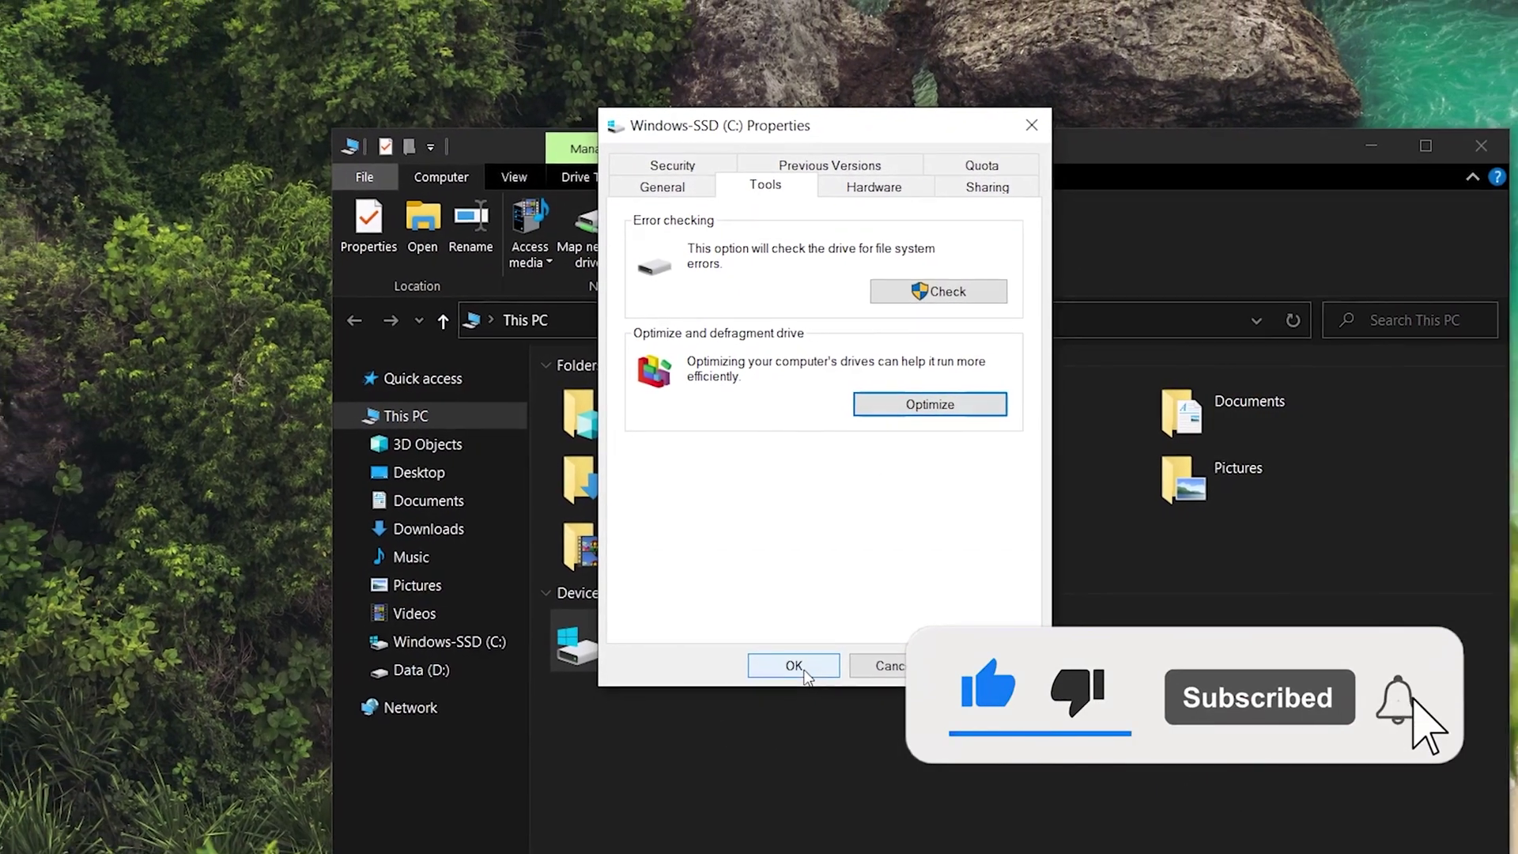
{"action": "left_click", "coordinate": [795, 666]}
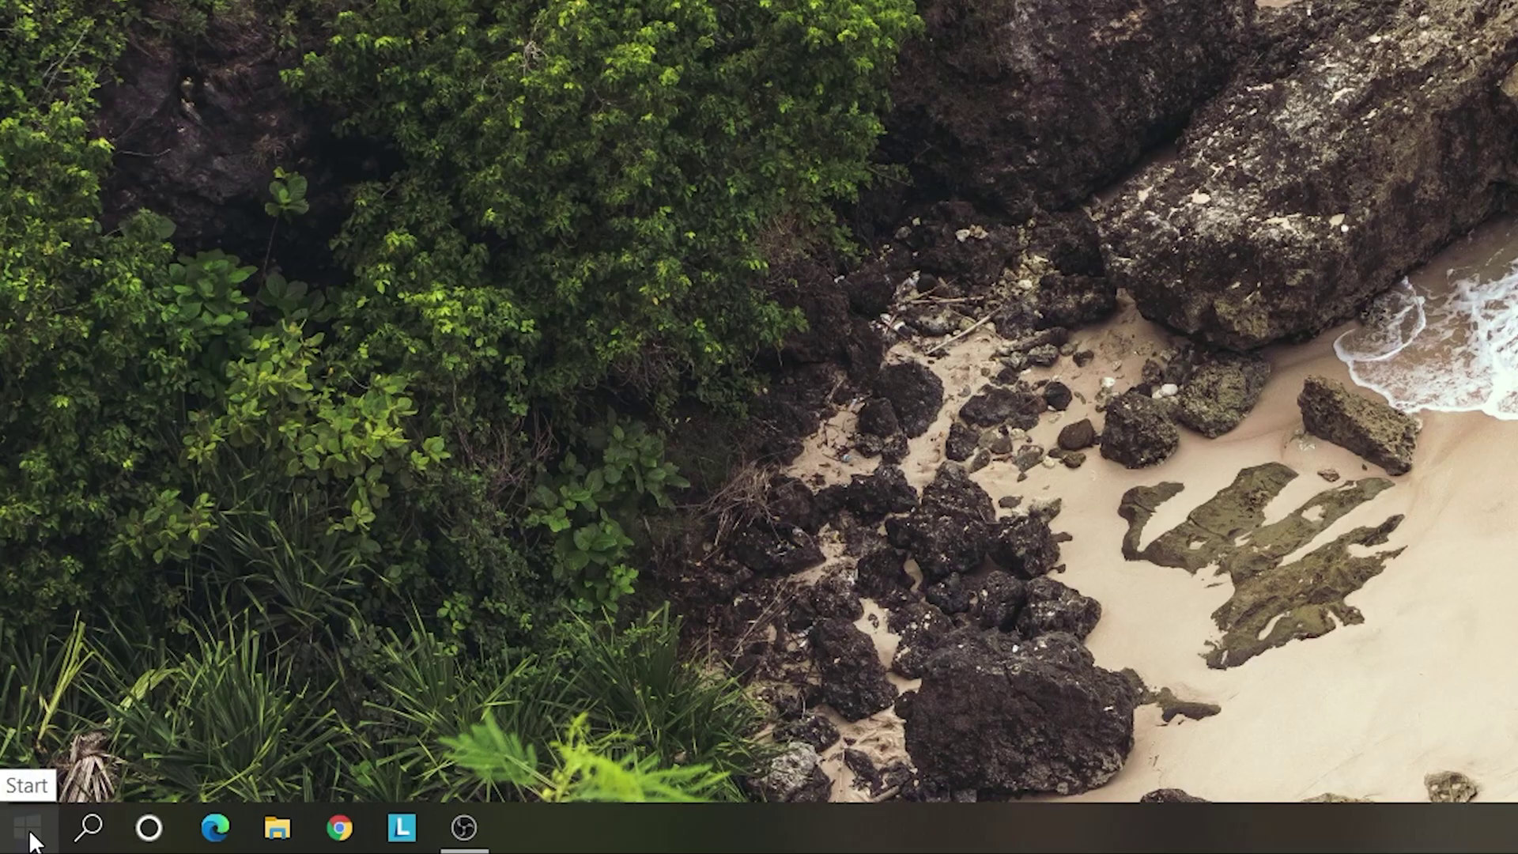
Open C:\Windows\Temp by running 'temp' from the Run prompt
{"action": "right_click", "coordinate": [24, 836]}
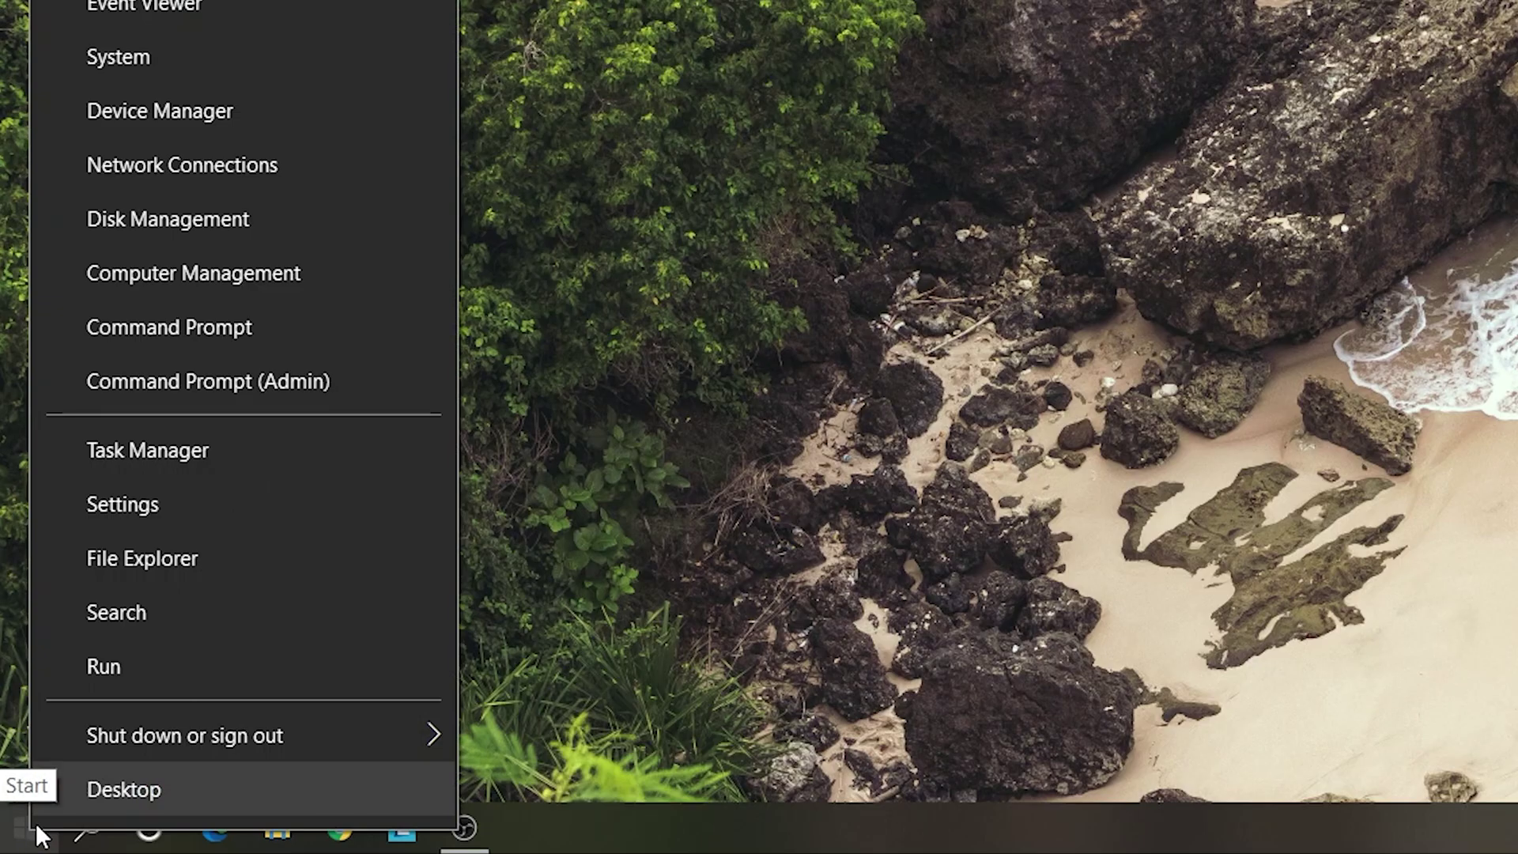
{"action": "left_click", "coordinate": [154, 672]}
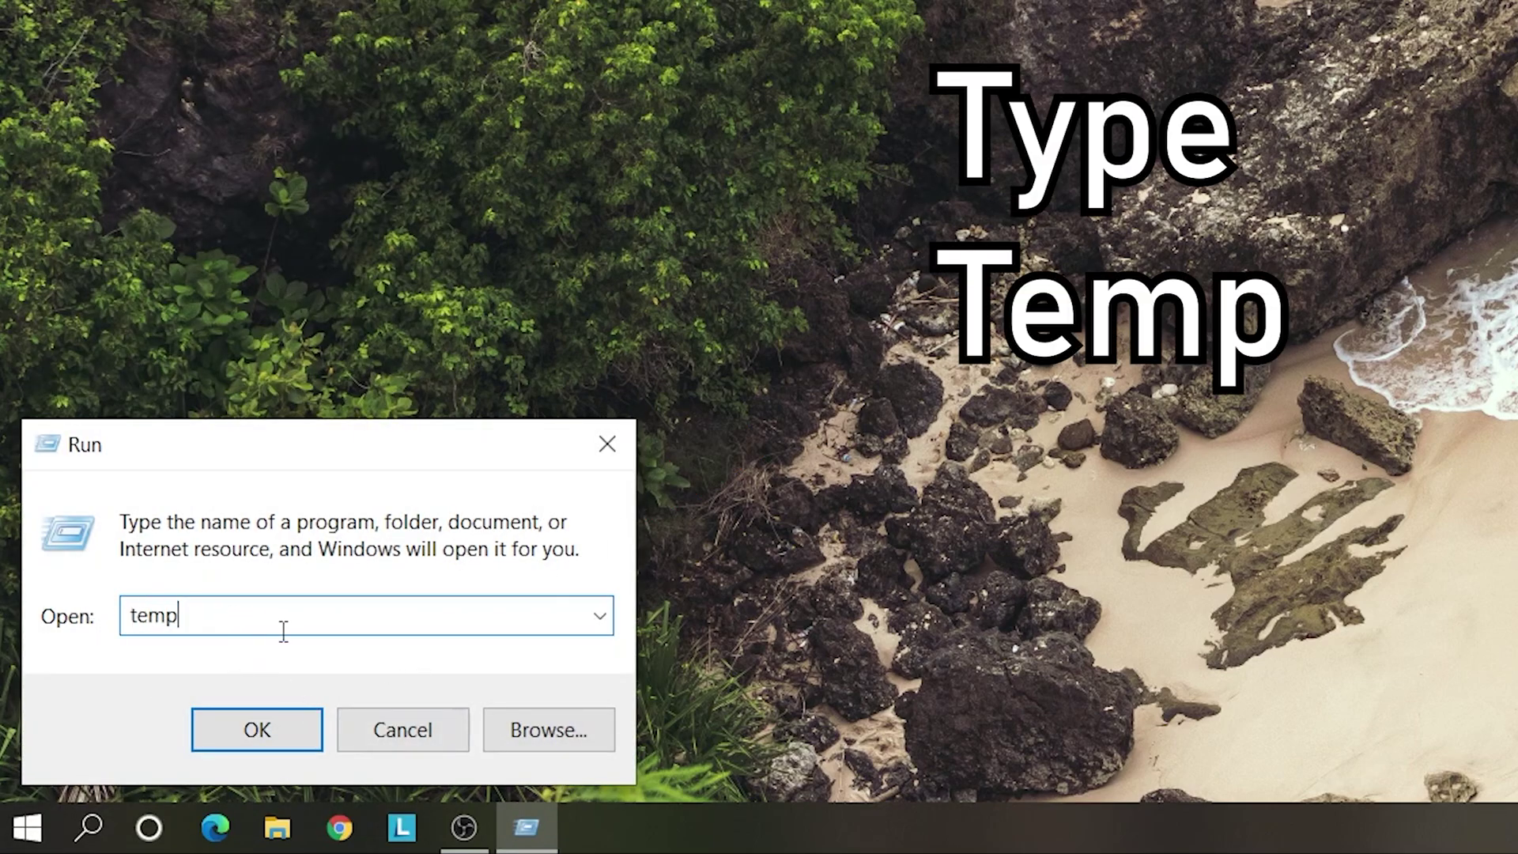
{"action": "left_click", "coordinate": [245, 745]}
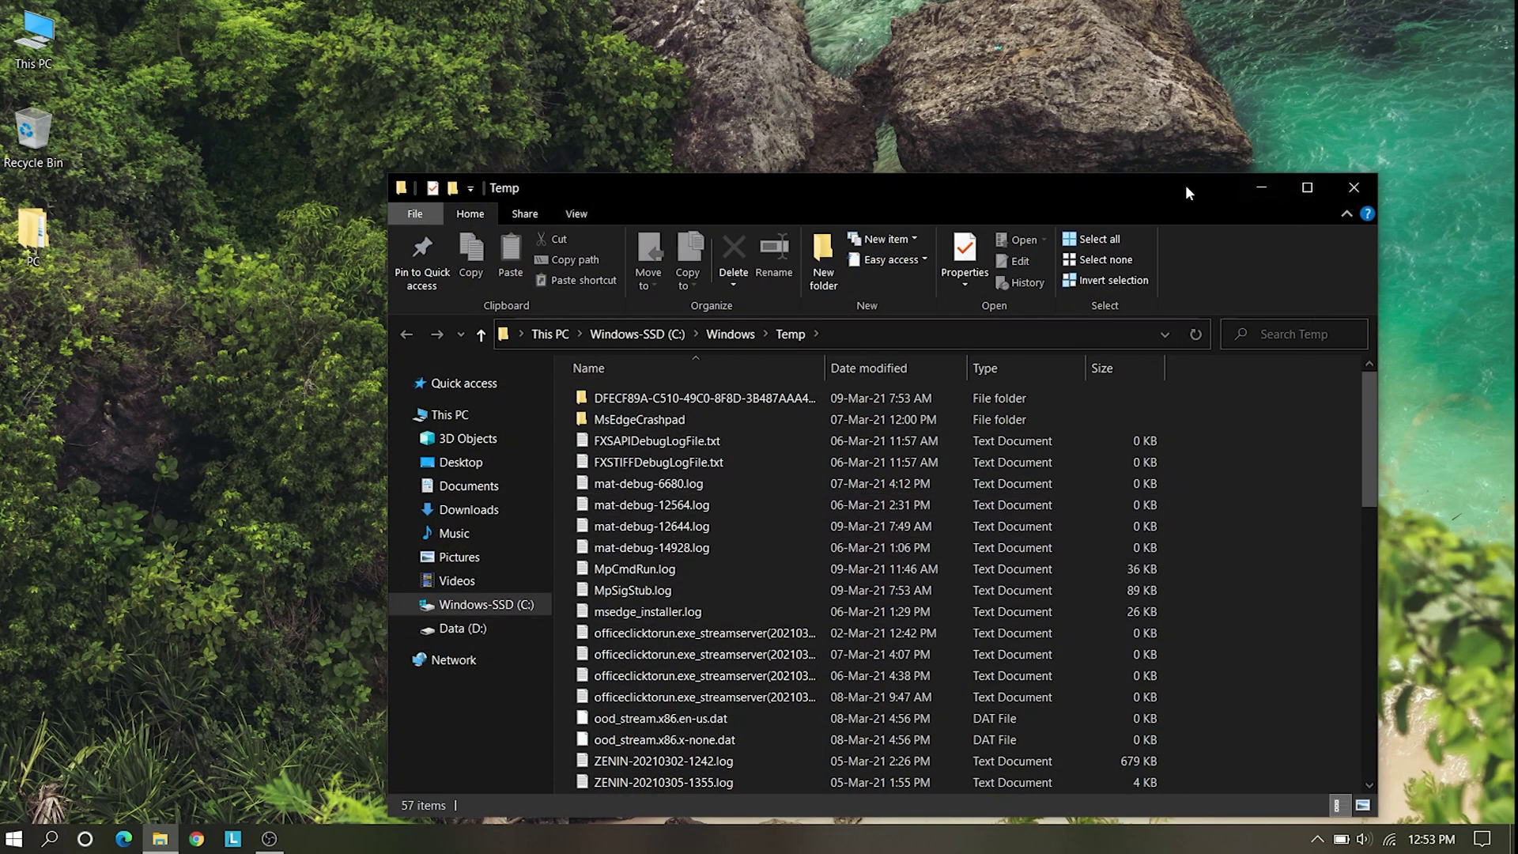
Permanently delete all 57 Windows Temp items, skipping files in use, and close the folder
{"action": "left_click_drag", "start_coordinate": [1186, 188], "coordinate": [1149, 118]}
{"action": "scroll", "coordinate": [1138, 451], "scroll_direction": "down", "scroll_amount": 2}
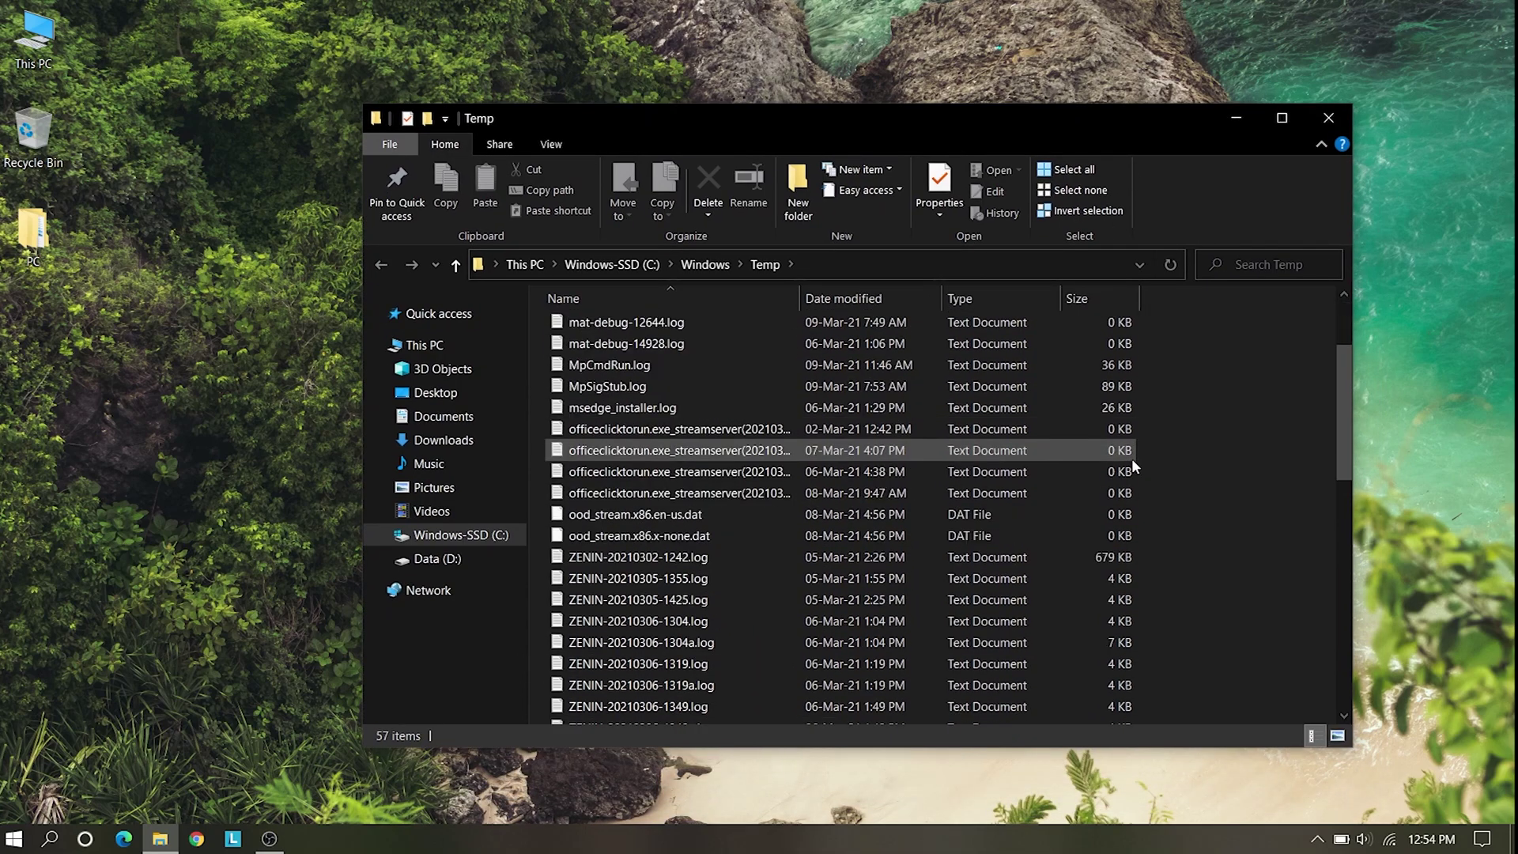
{"action": "scroll", "coordinate": [1131, 458], "scroll_direction": "up", "scroll_amount": 2}
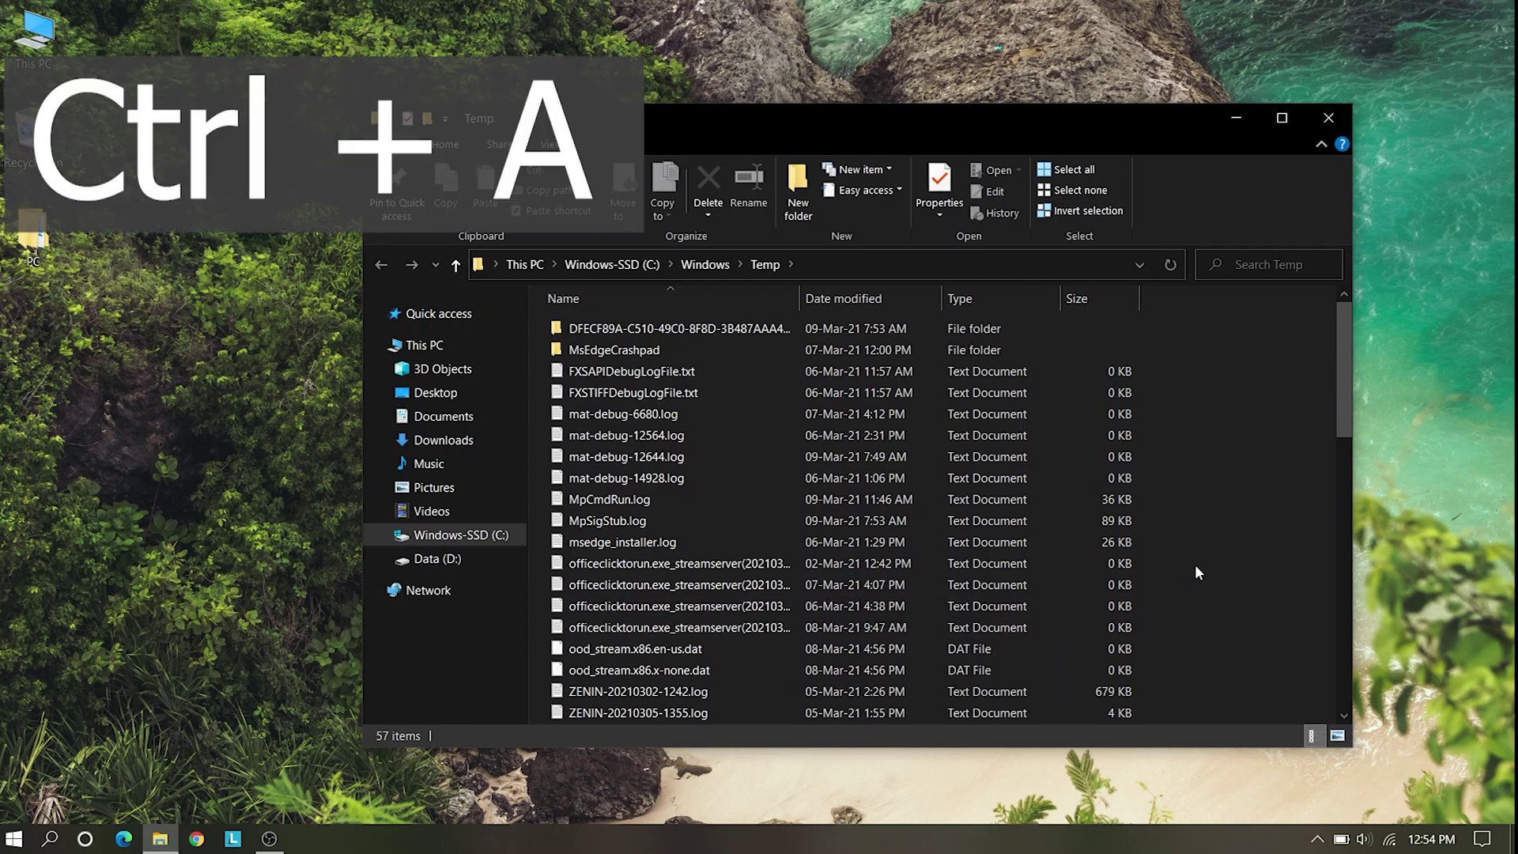
{"action": "key", "text": "ctrl+a"}
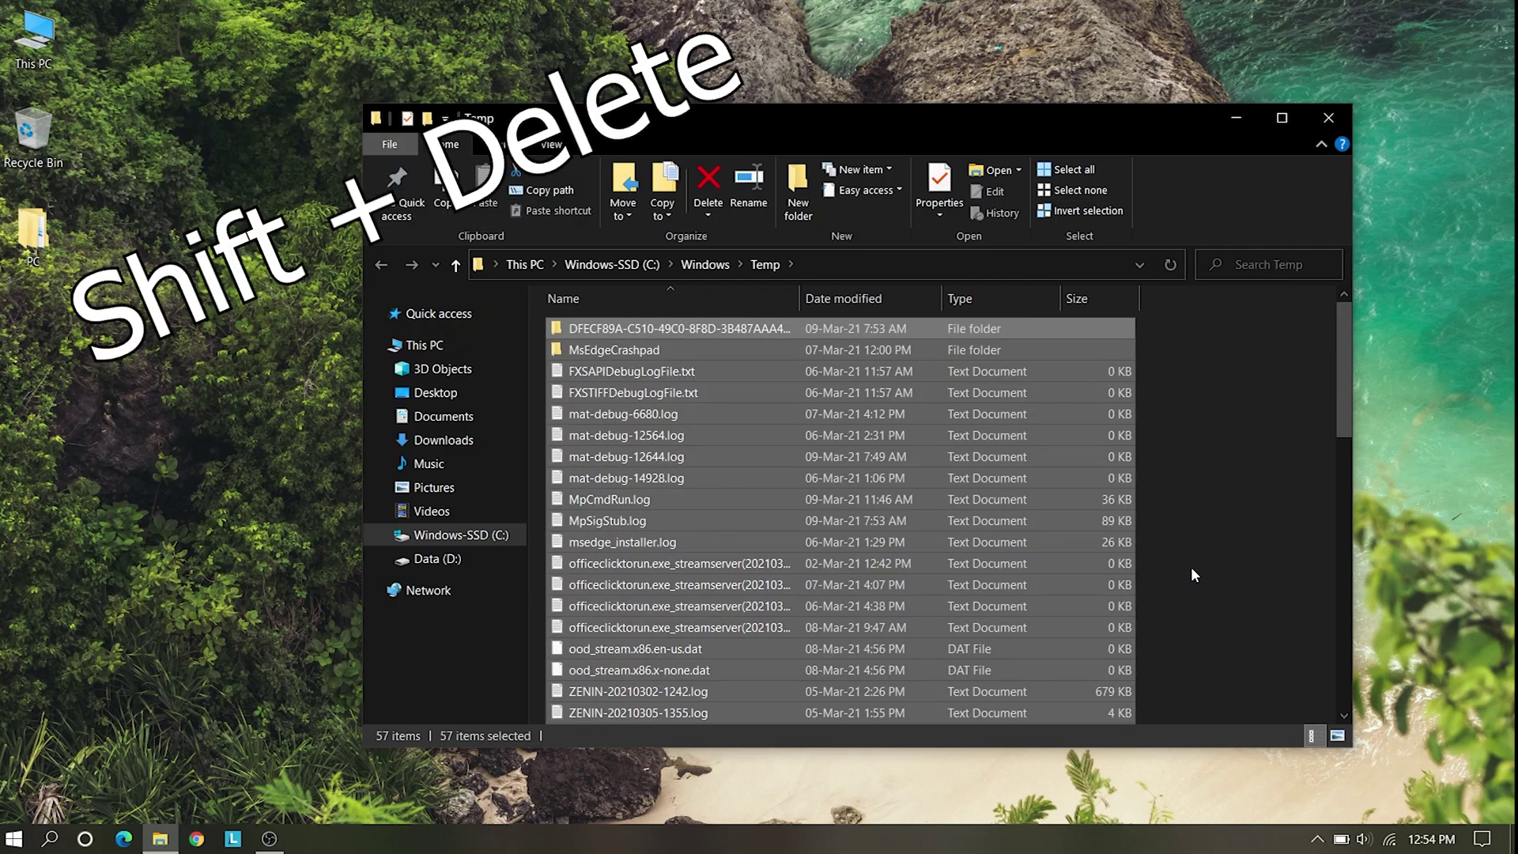
{"action": "key", "text": "shift+Delete"}
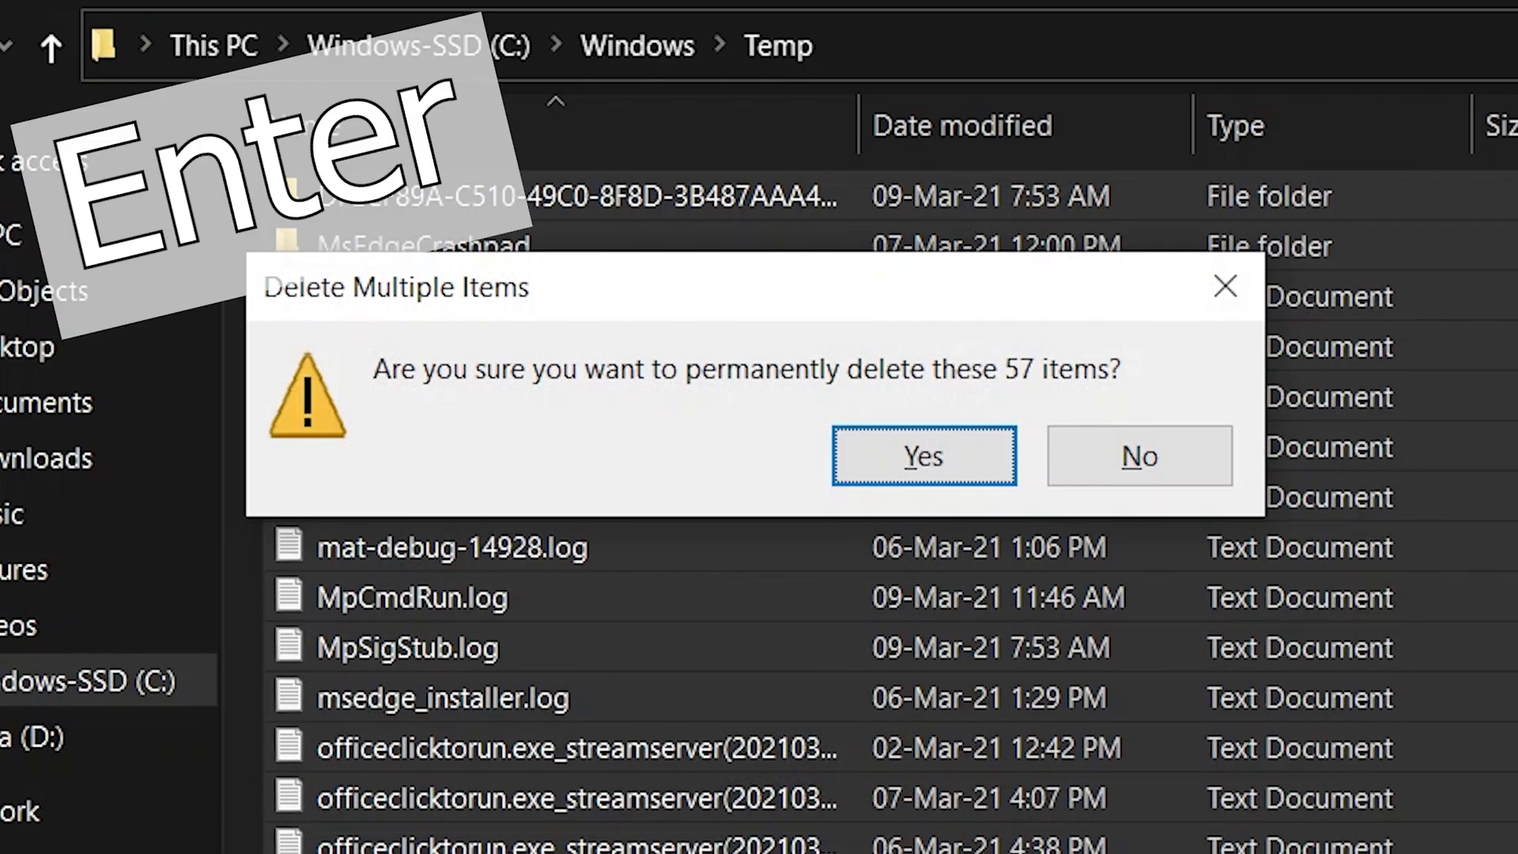
{"action": "key", "text": "Return"}
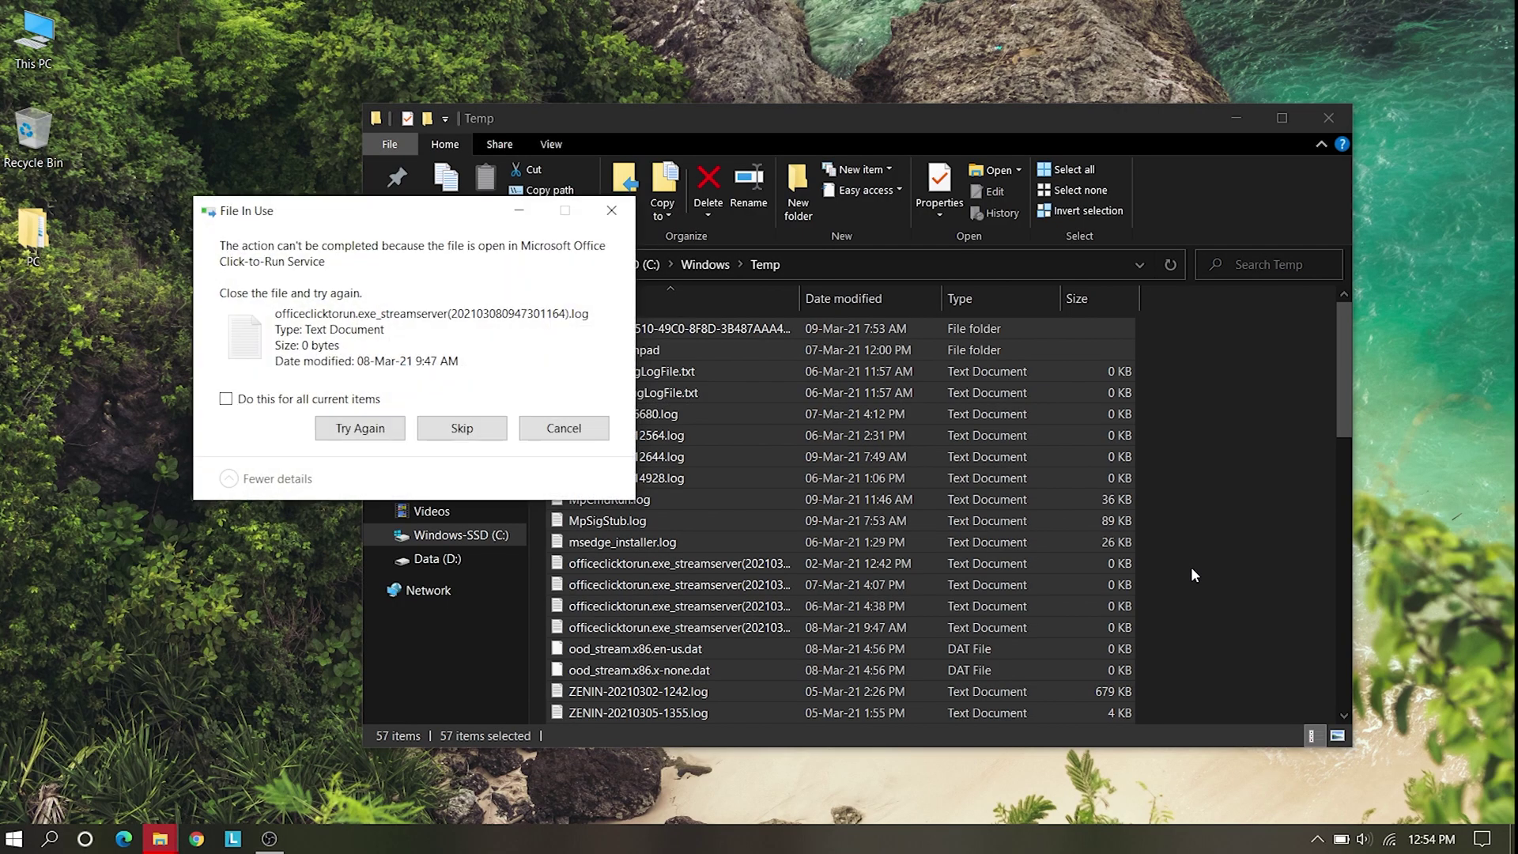
{"action": "left_click", "coordinate": [580, 439]}
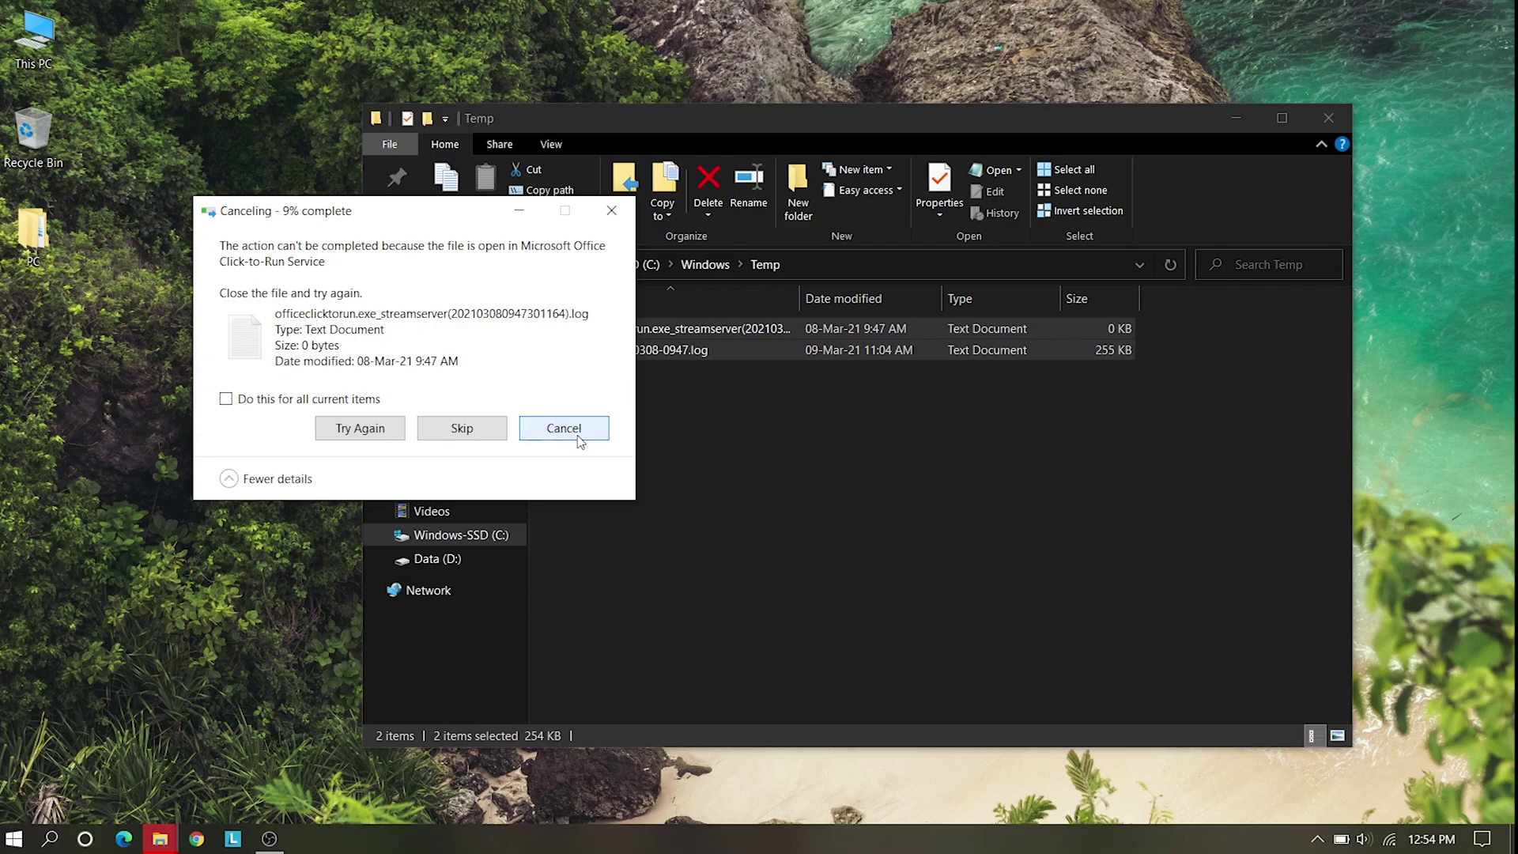
{"action": "left_click", "coordinate": [1339, 121]}
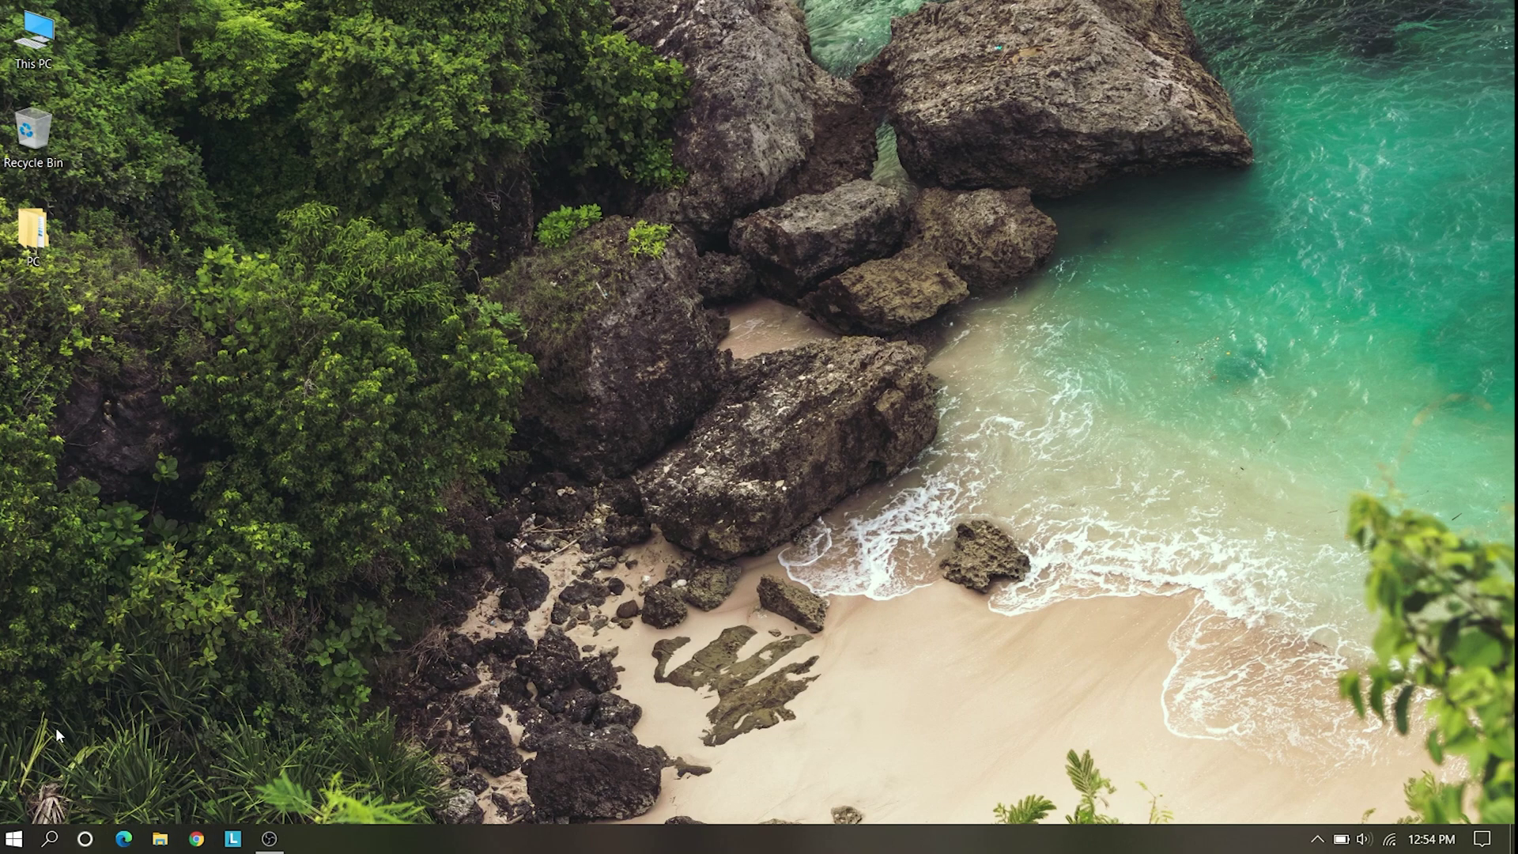
Launch Run from search and replace the prefilled 'temp' entry with %temp%
{"action": "left_click", "coordinate": [49, 840]}
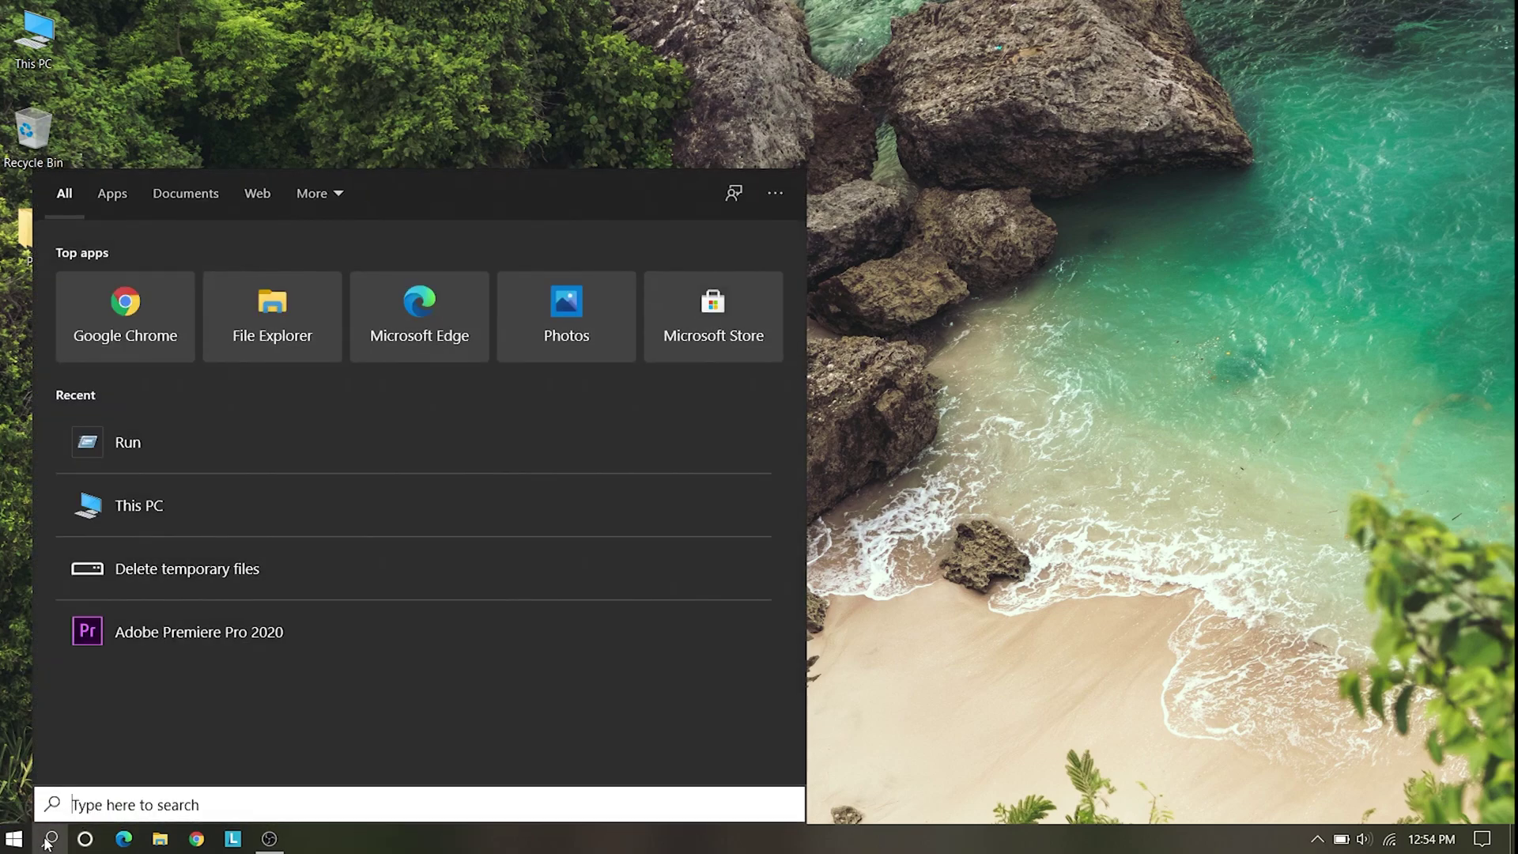
{"action": "type", "text": "run"}
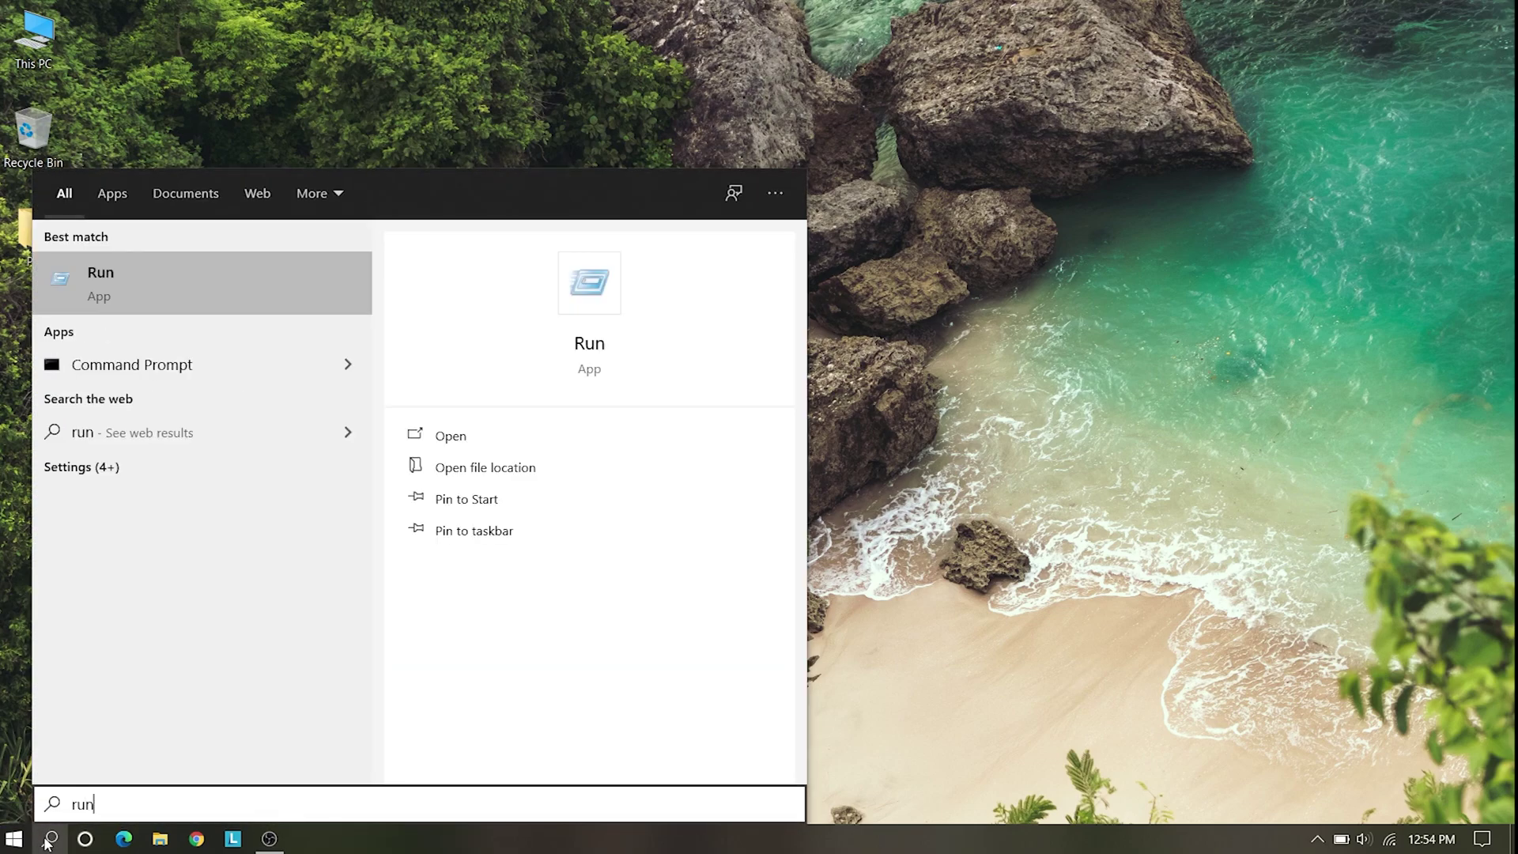
{"action": "left_click", "coordinate": [586, 434]}
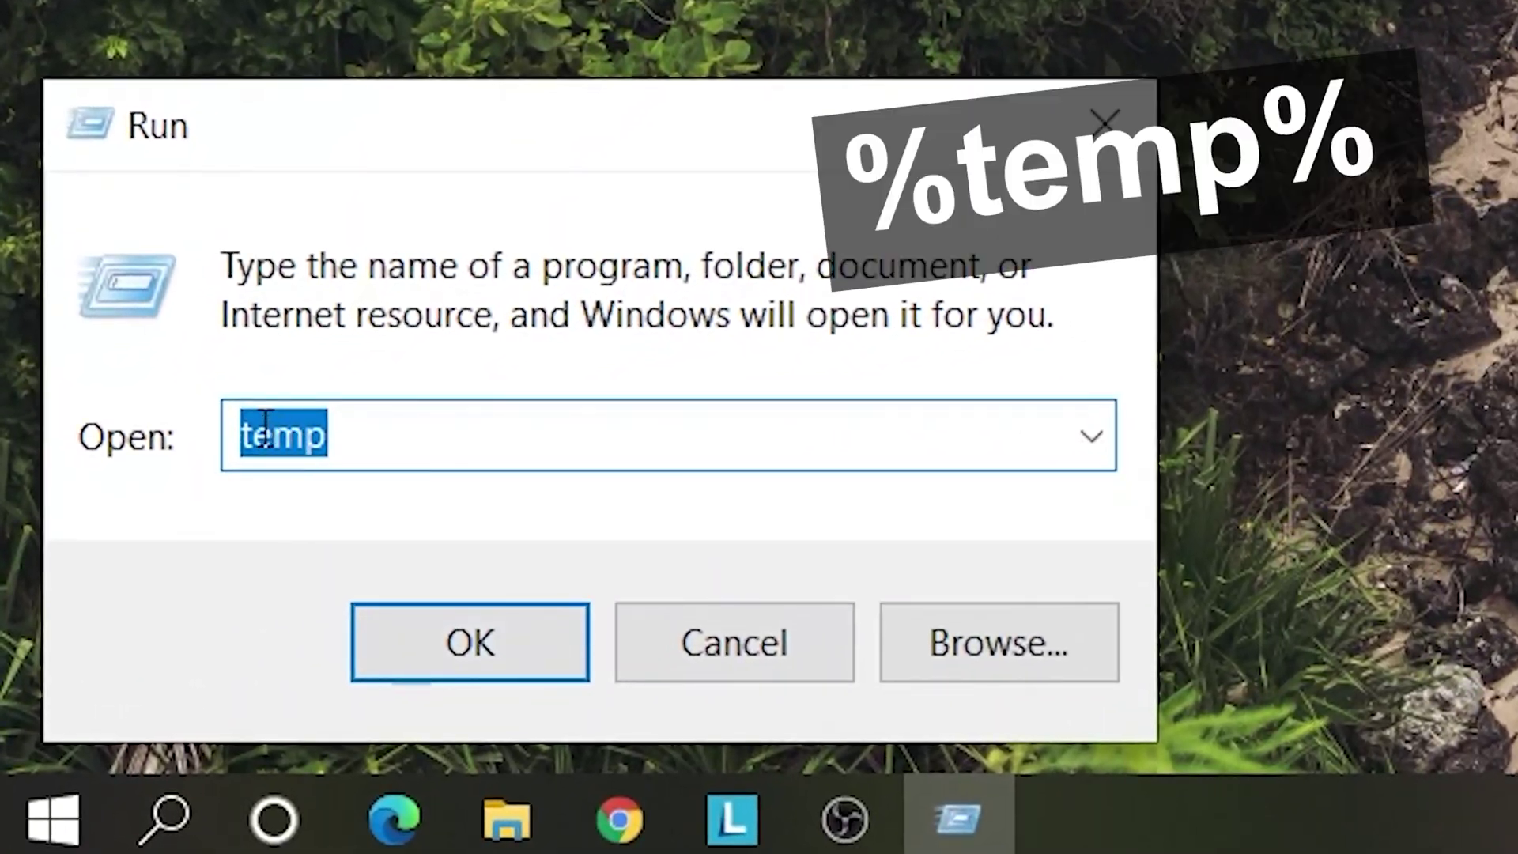
{"action": "left_click", "coordinate": [208, 494]}
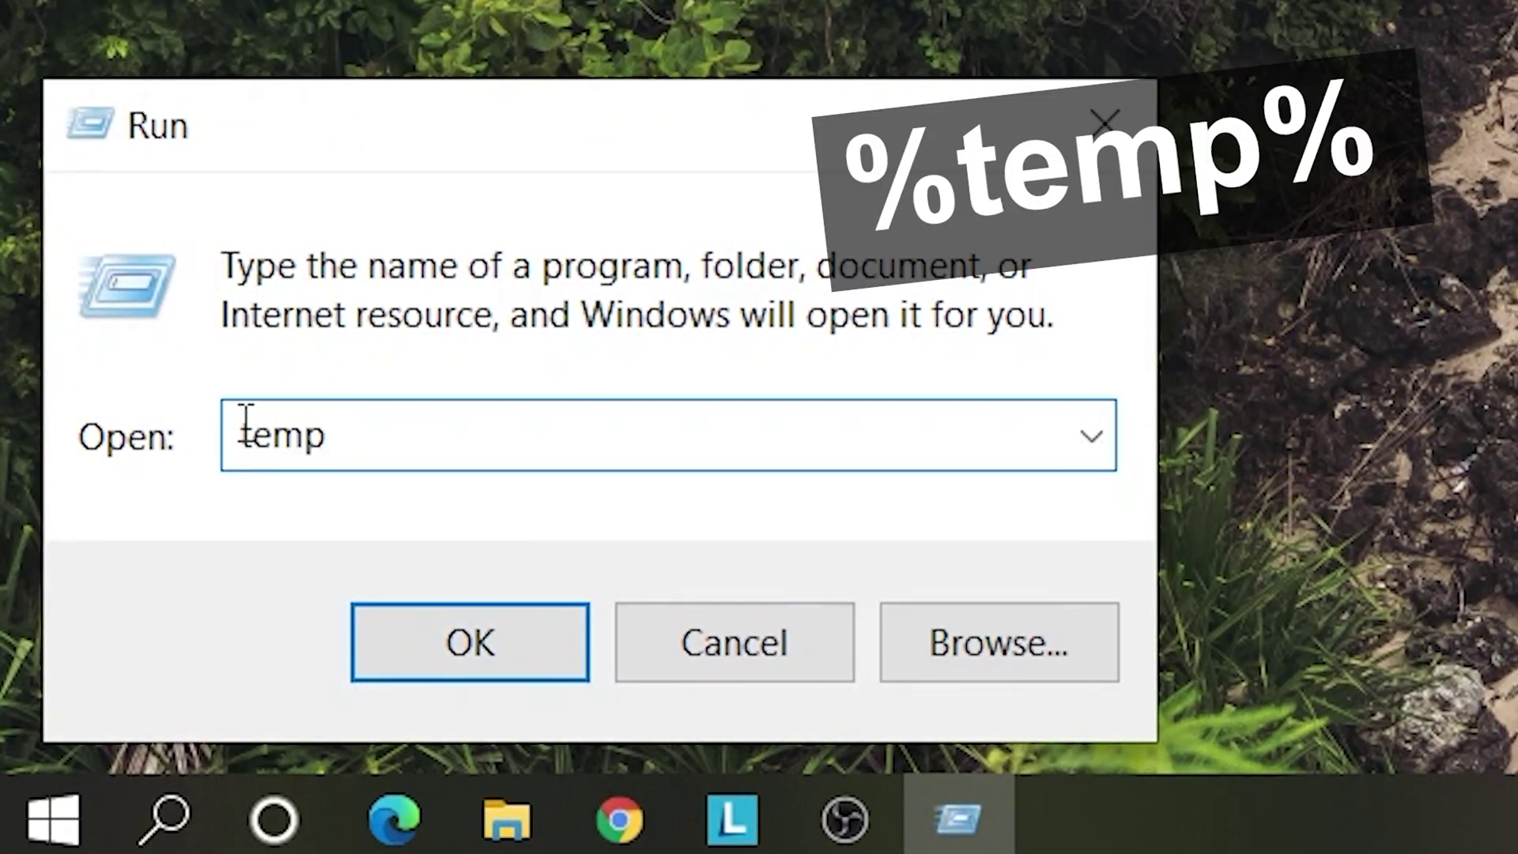
{"action": "key", "text": "Delete"}
{"action": "key", "text": "Delete"}
{"action": "key", "text": "Delete"}
{"action": "key", "text": "Delete"}
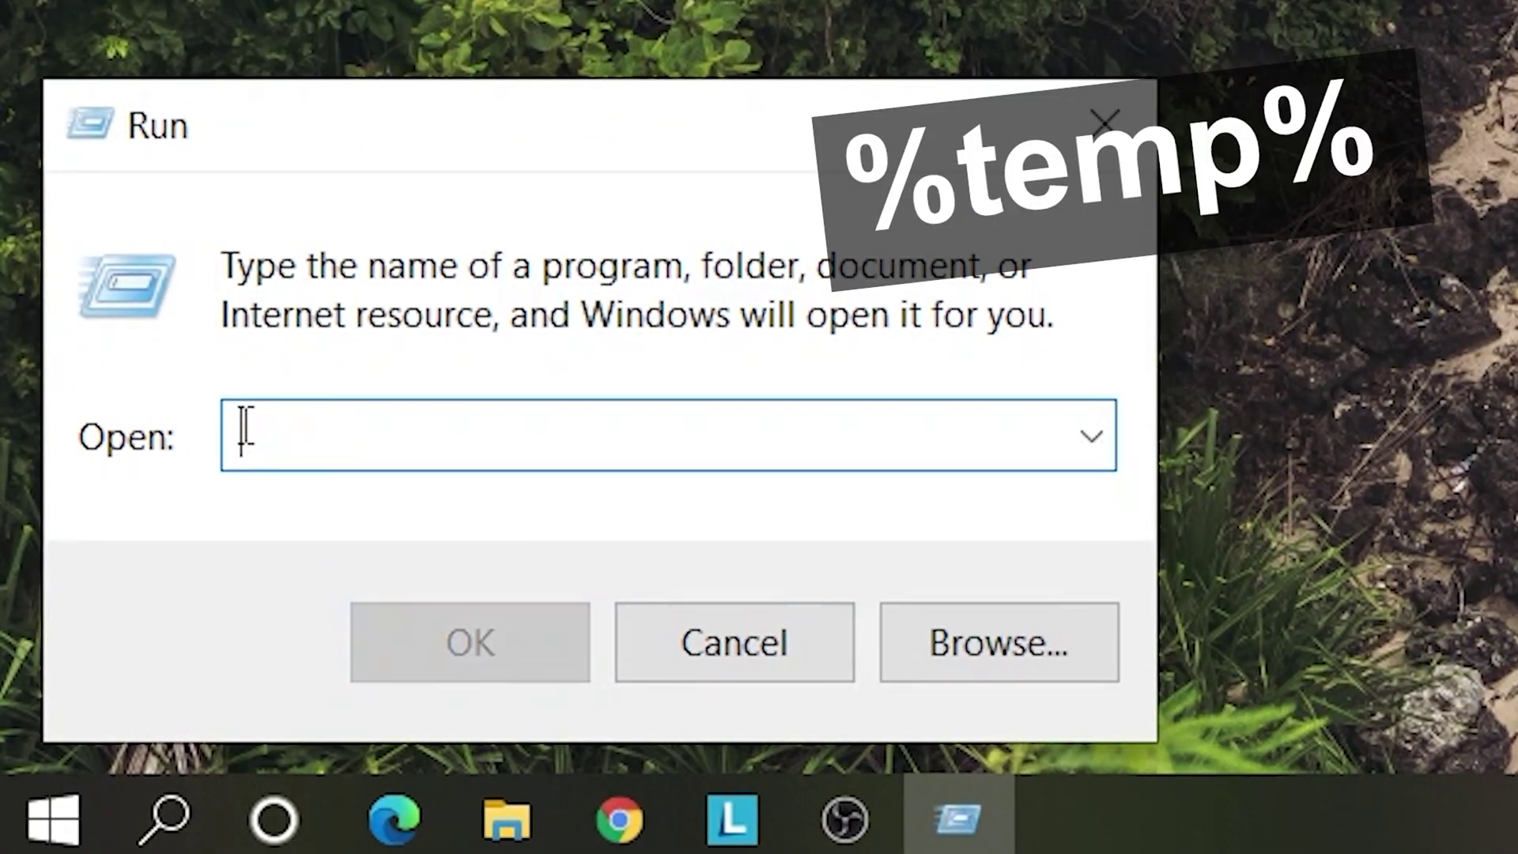
{"action": "type", "text": "%"}
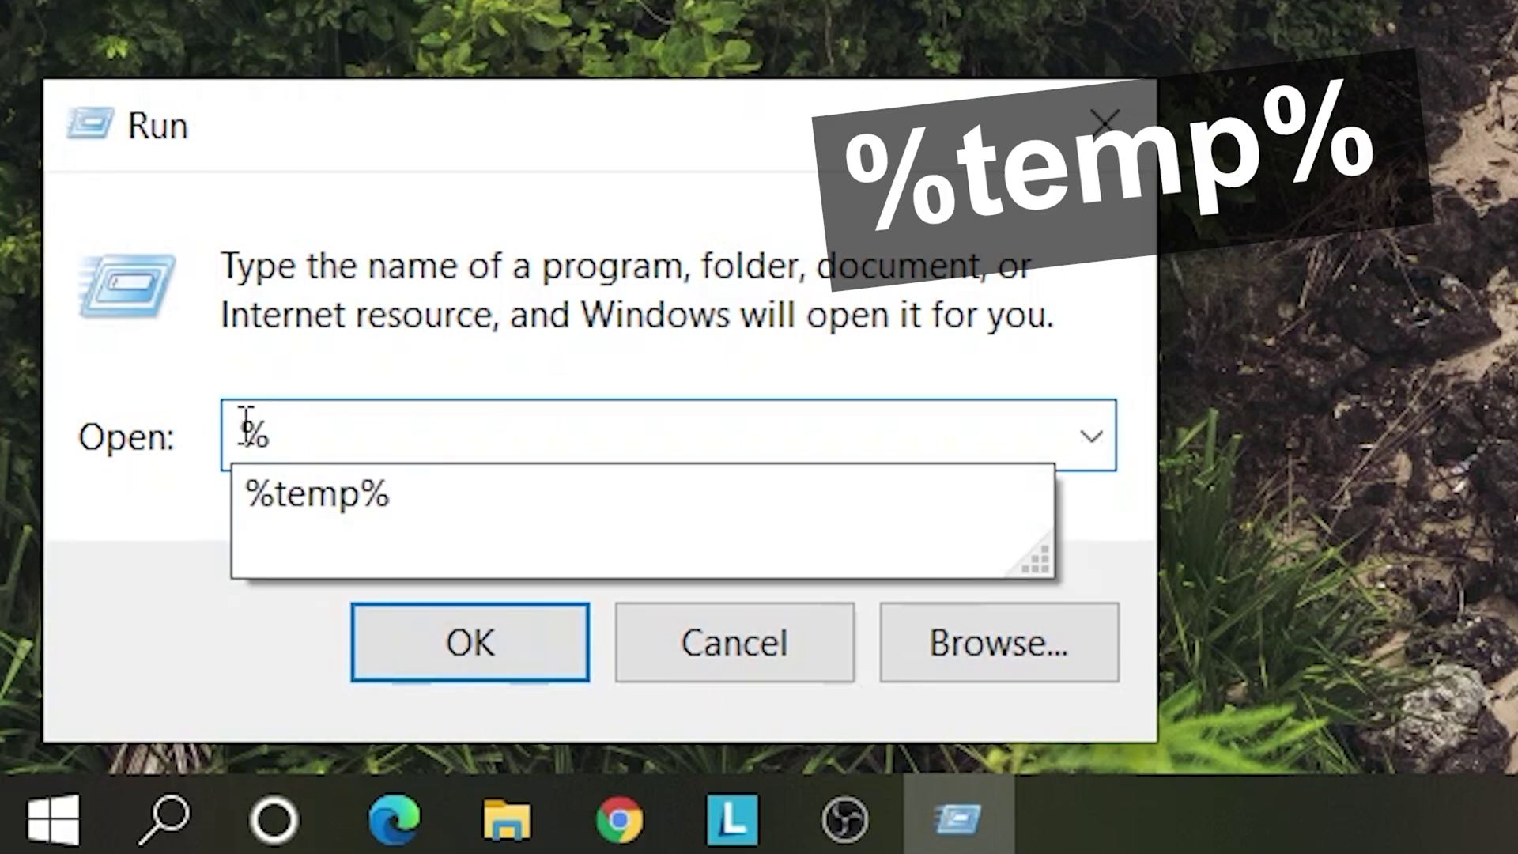
{"action": "type", "text": "temp%"}
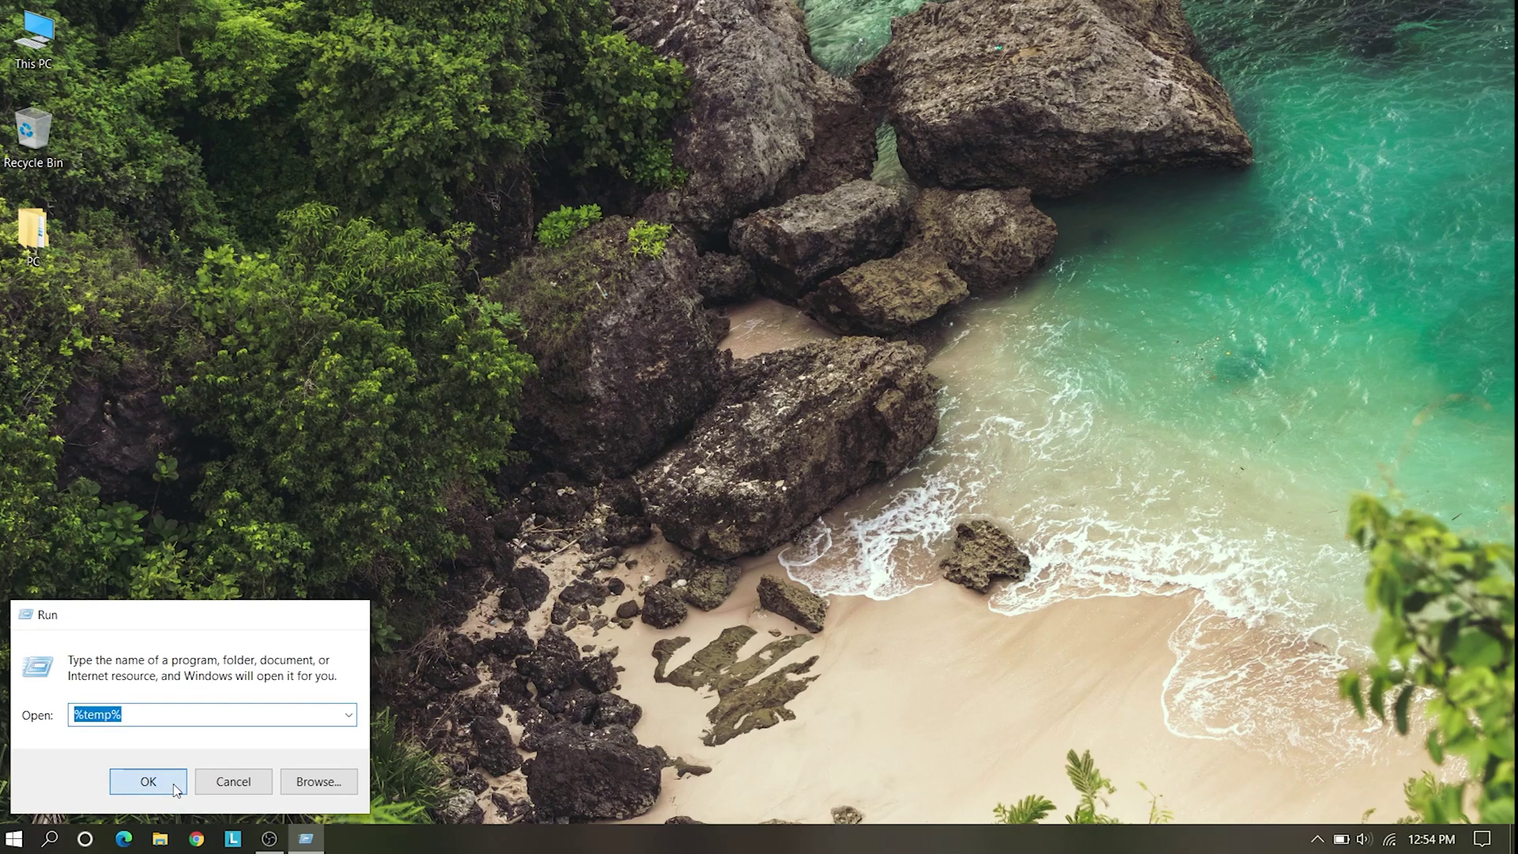
Open the user's AppData\Local\Temp folder from the Run dialog
{"action": "left_click", "coordinate": [173, 783]}
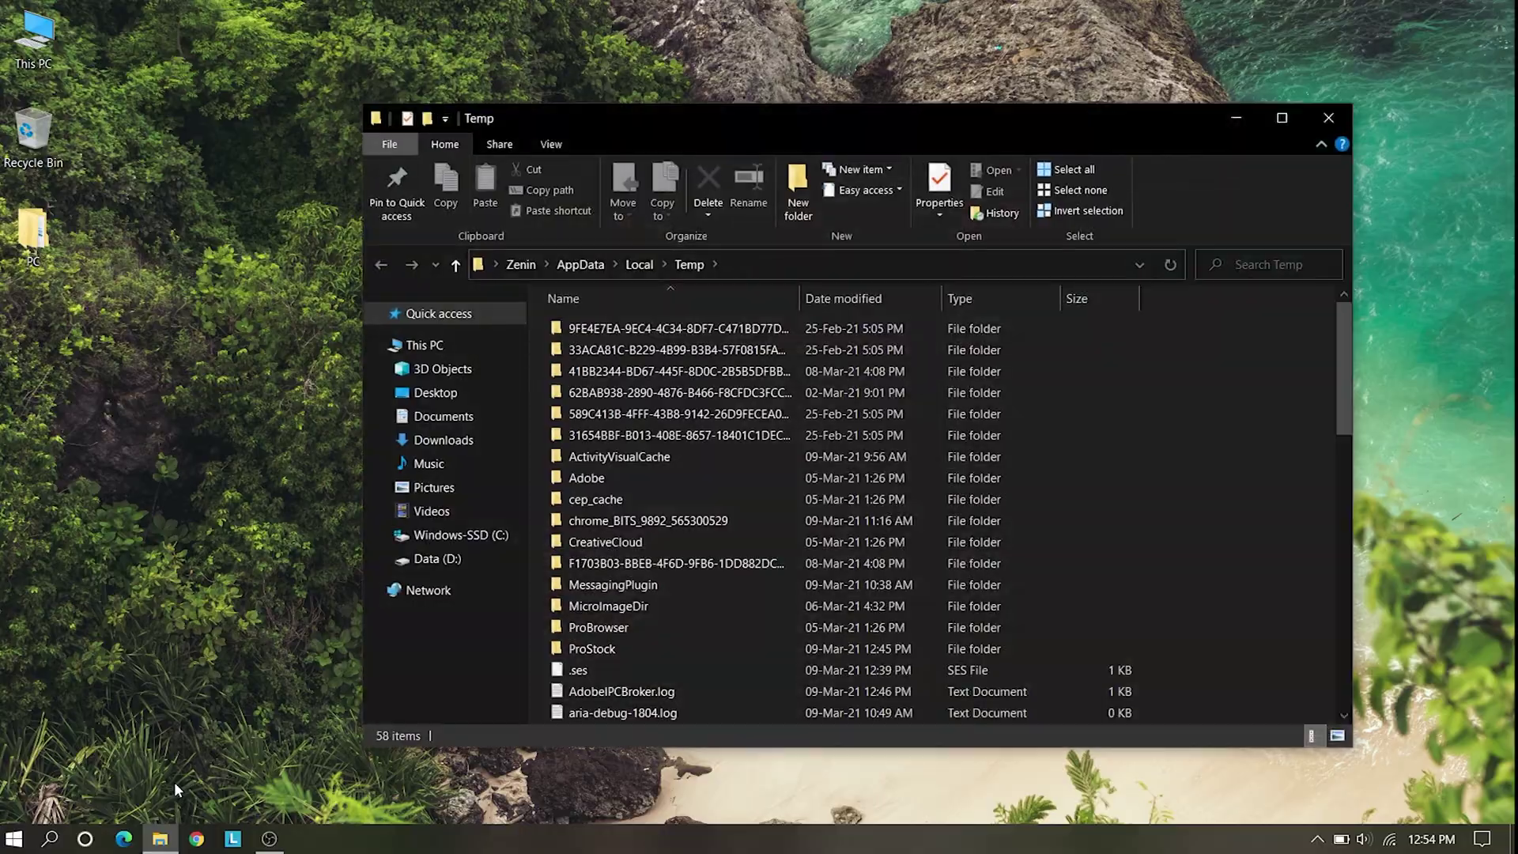
{"action": "scroll", "coordinate": [1251, 391], "scroll_direction": "down", "scroll_amount": 1}
{"action": "scroll", "coordinate": [1251, 411], "scroll_direction": "up", "scroll_amount": 1}
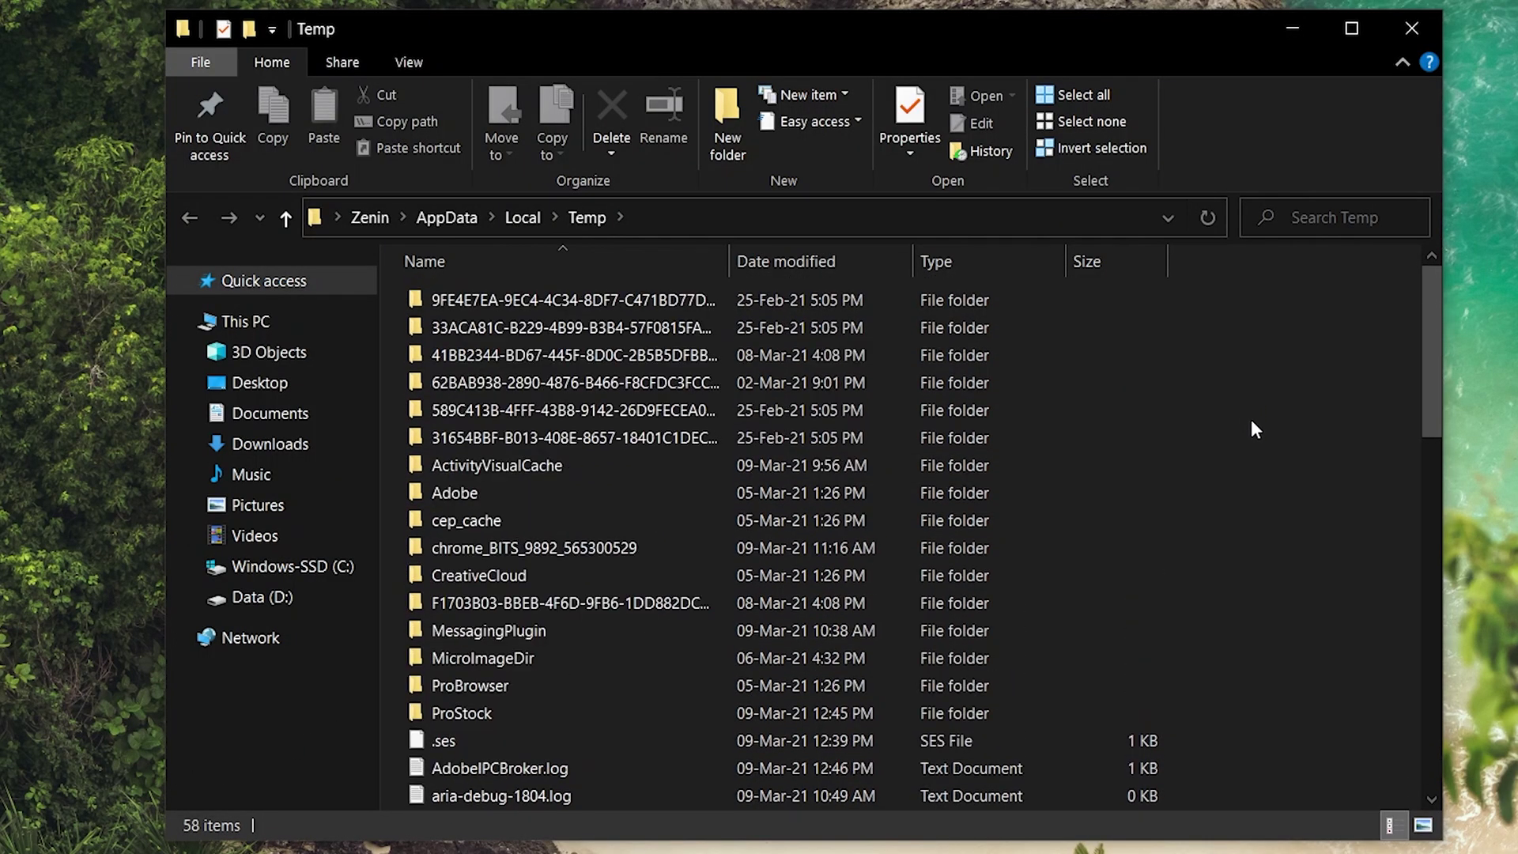
{"action": "left_click_drag", "start_coordinate": [1438, 388], "coordinate": [1398, 419]}
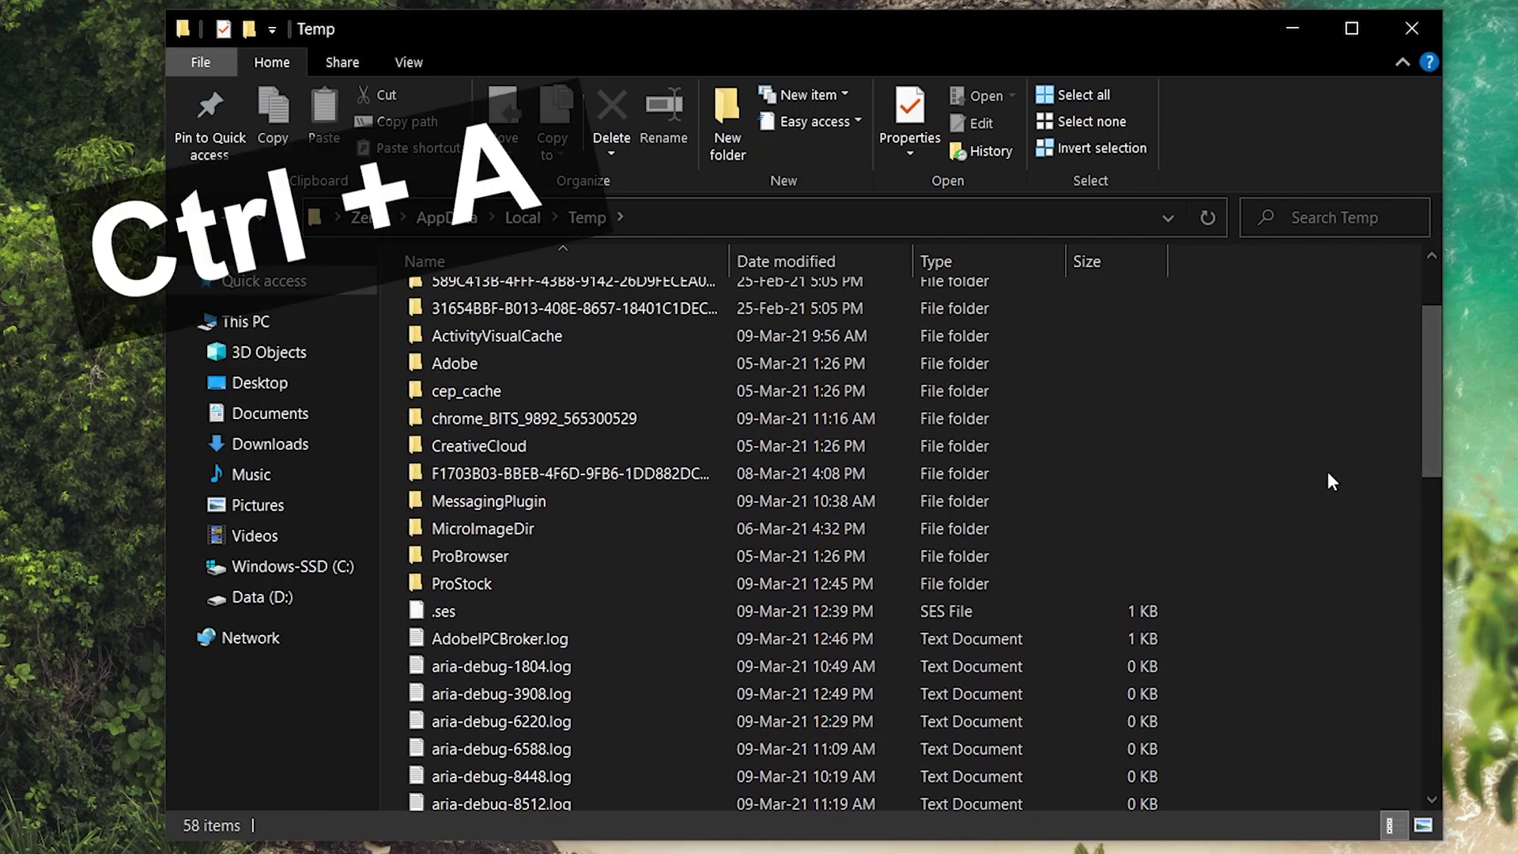
Permanently delete all 58 Temp items, leaving the 9 in use, and close the window
{"action": "key", "text": "ctrl+a"}
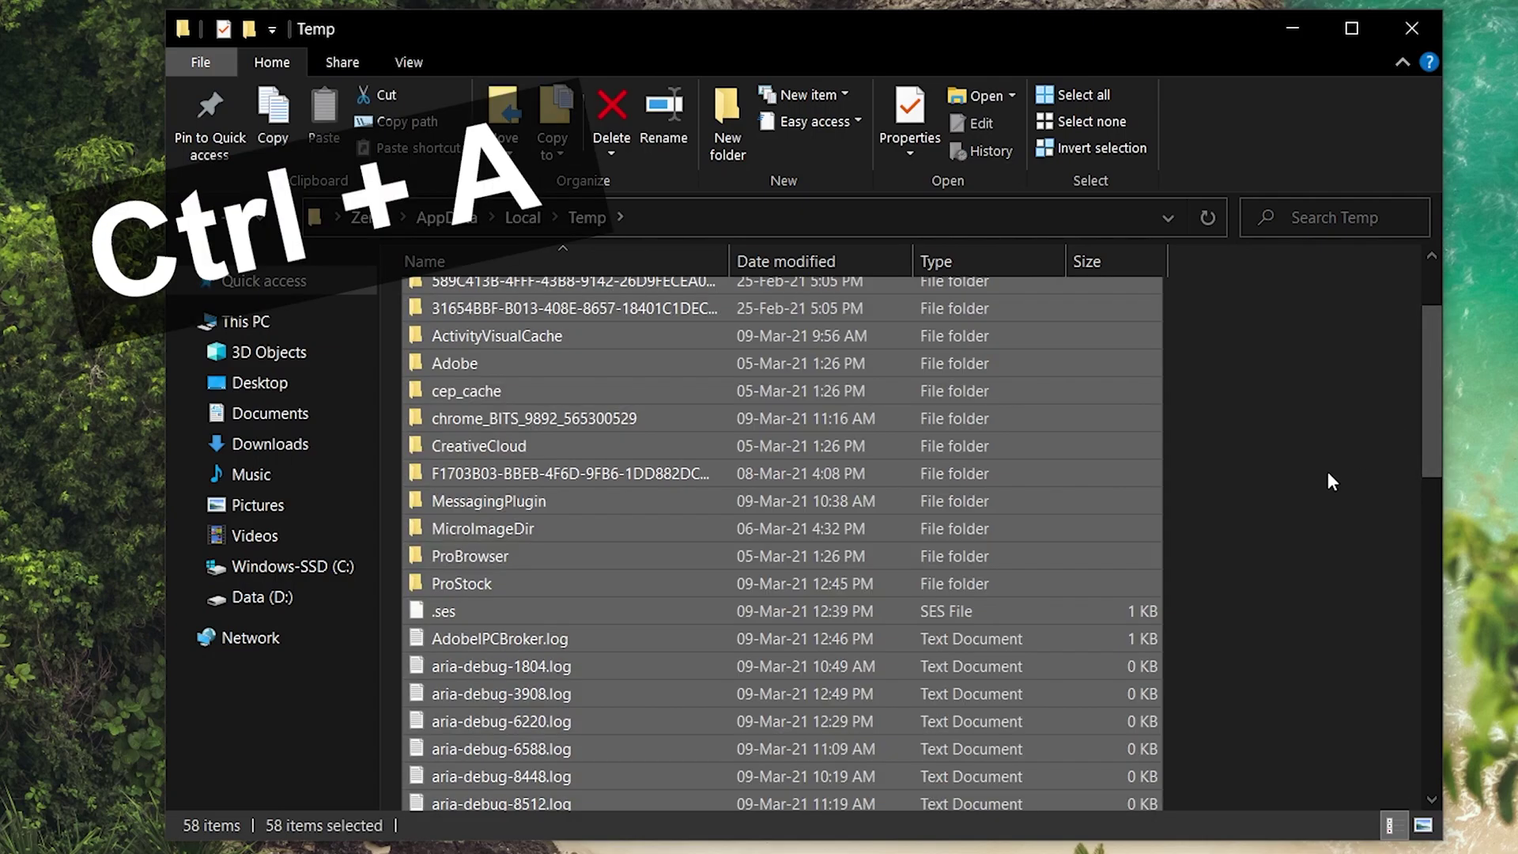
{"action": "key", "text": "shift+Delete"}
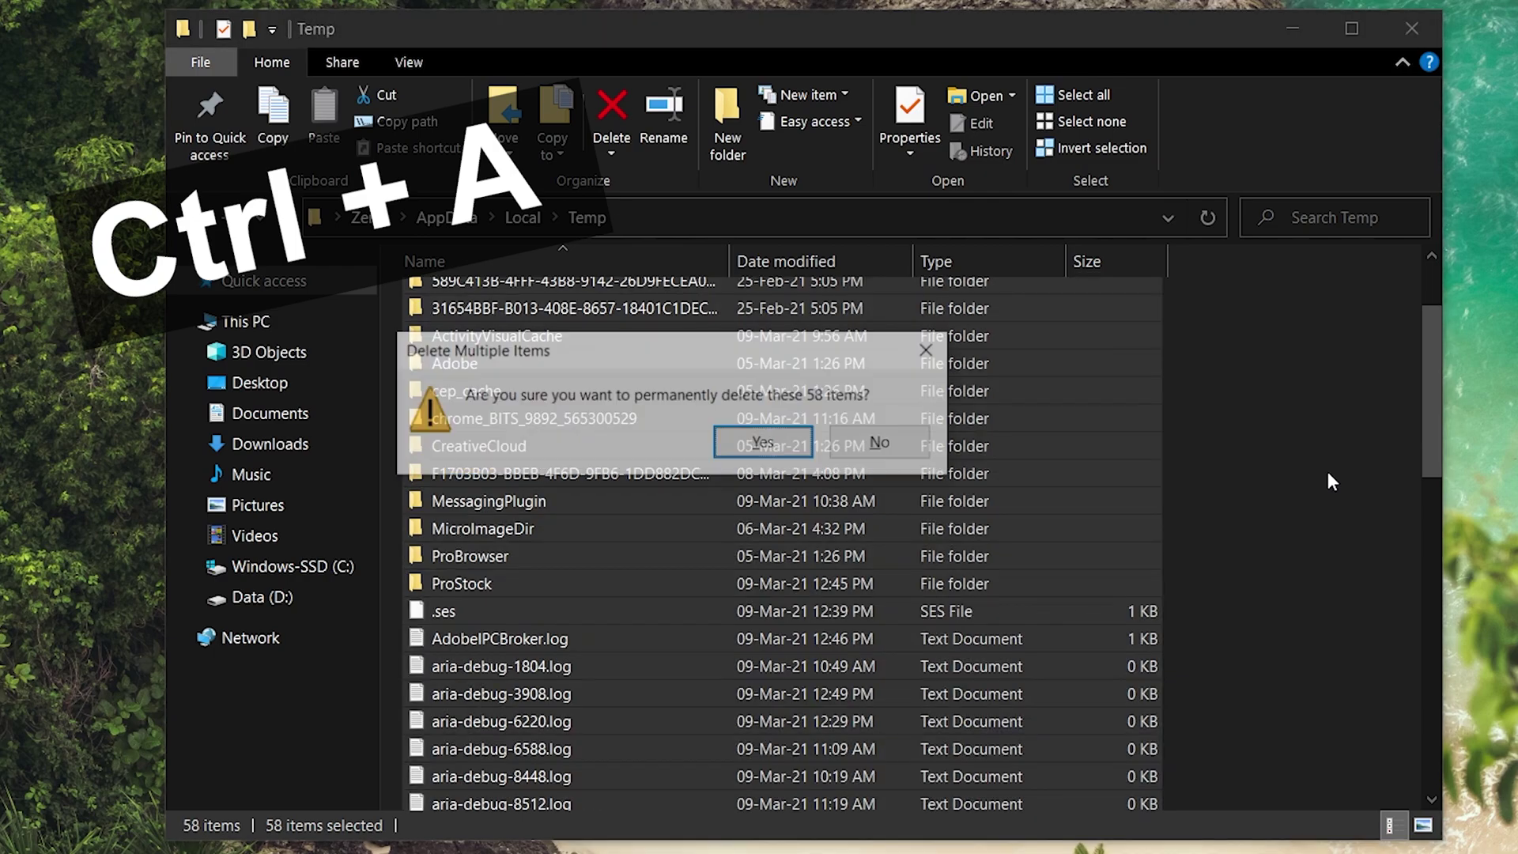
{"action": "key", "text": "Return"}
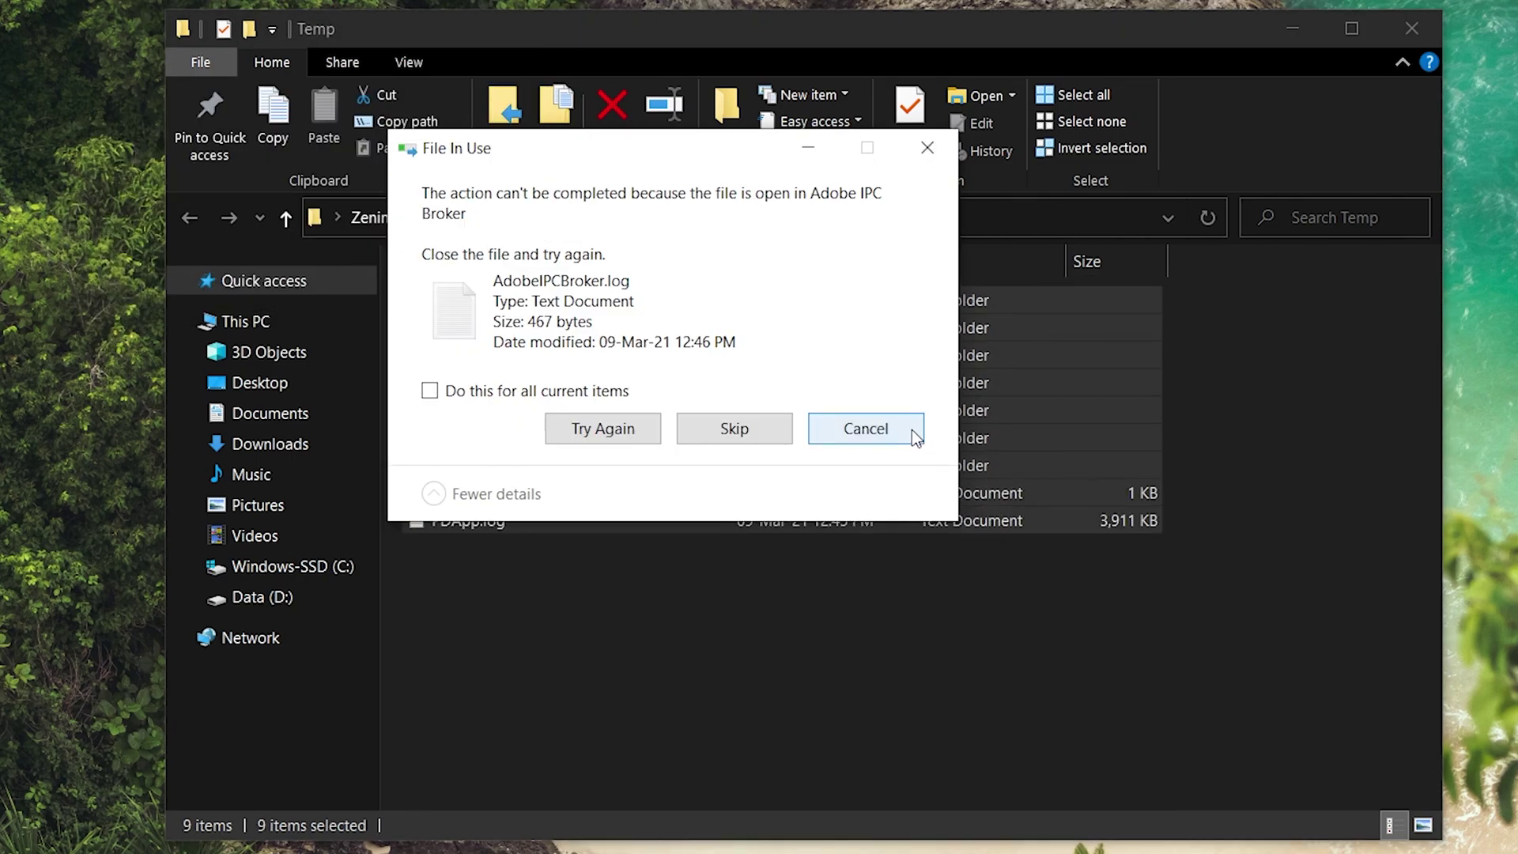
{"action": "left_click", "coordinate": [913, 429]}
{"action": "left_click", "coordinate": [827, 441]}
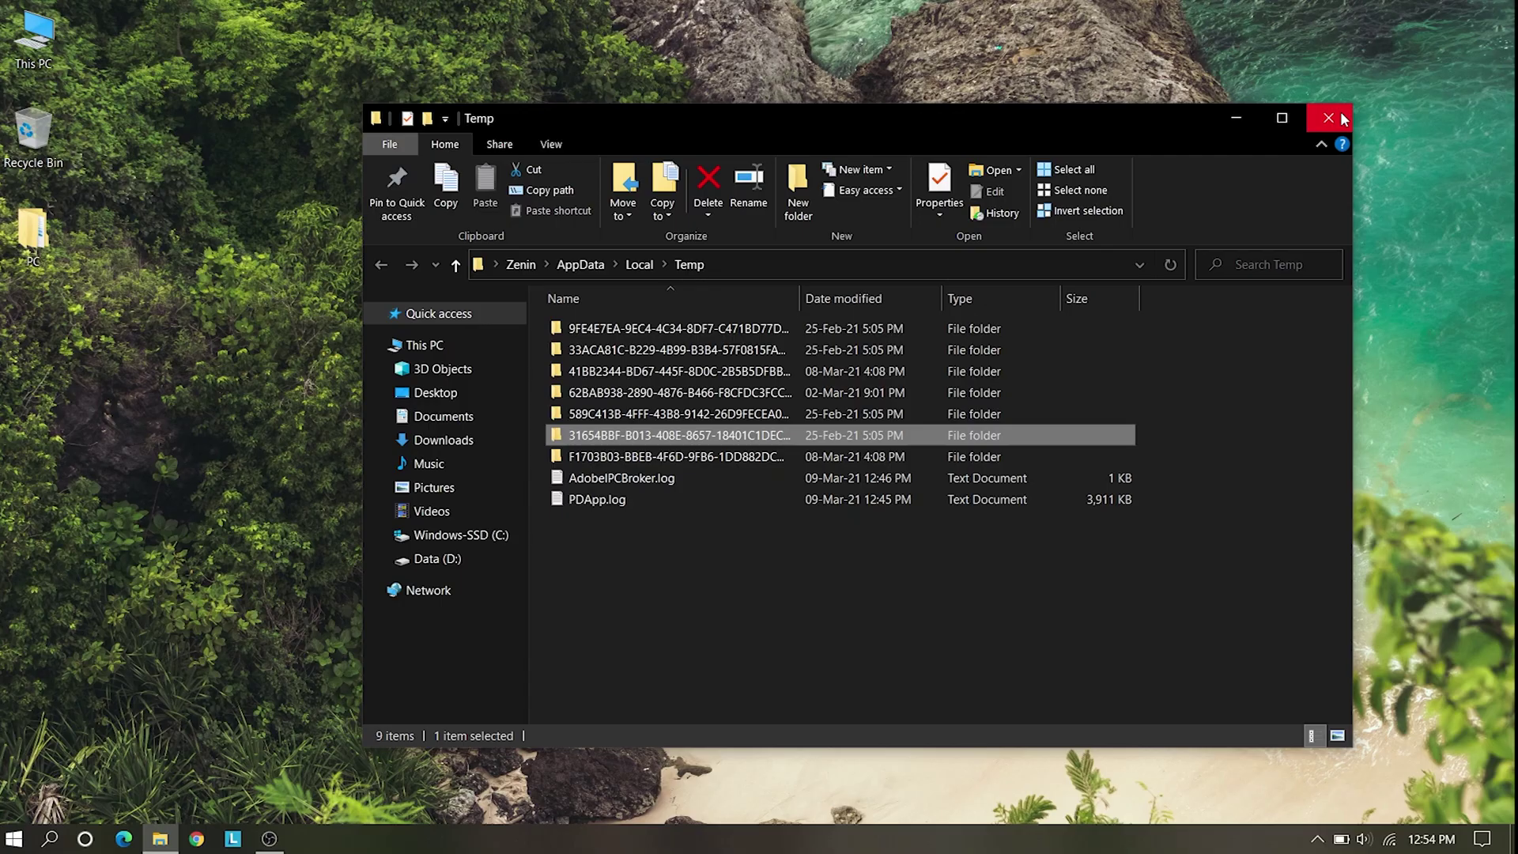
{"action": "left_click", "coordinate": [1414, 35]}
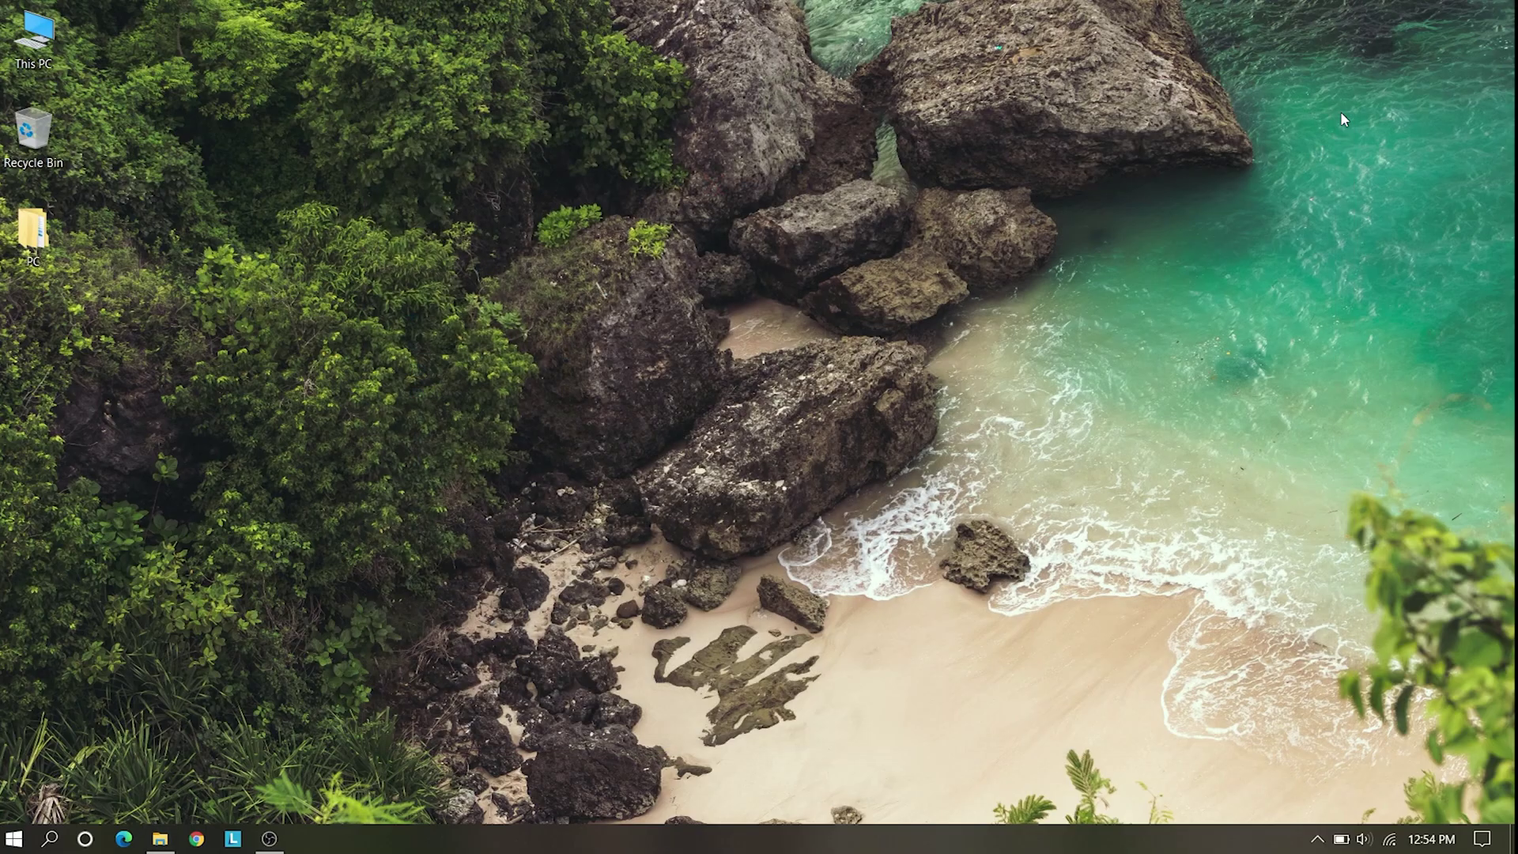
Open the C:\Windows\Prefetch folder by running 'prefetch' from the Run dialog
{"action": "left_click", "coordinate": [49, 840]}
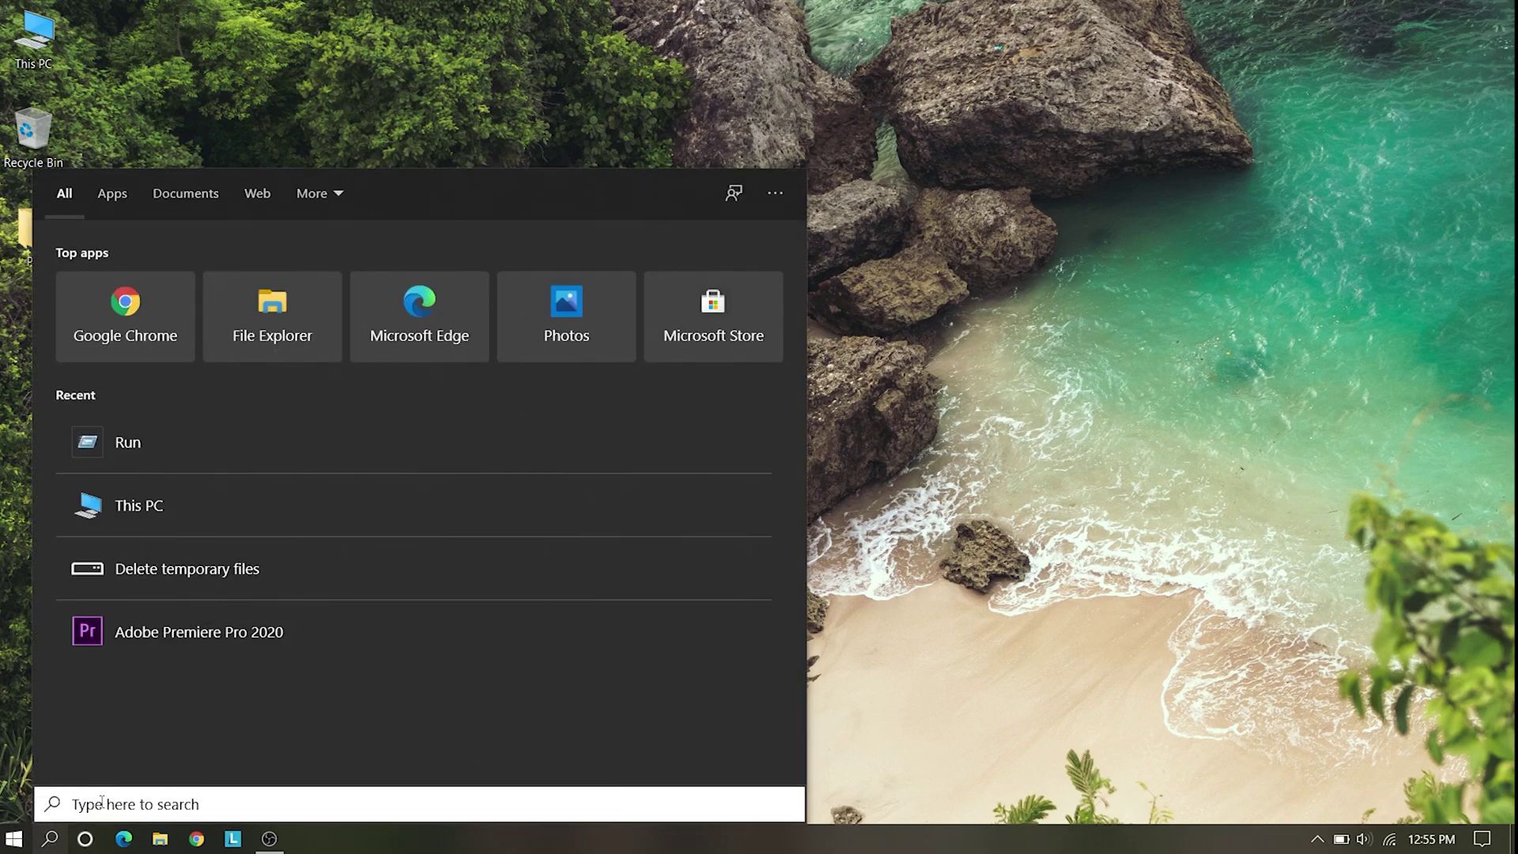
{"action": "type", "text": "Run"}
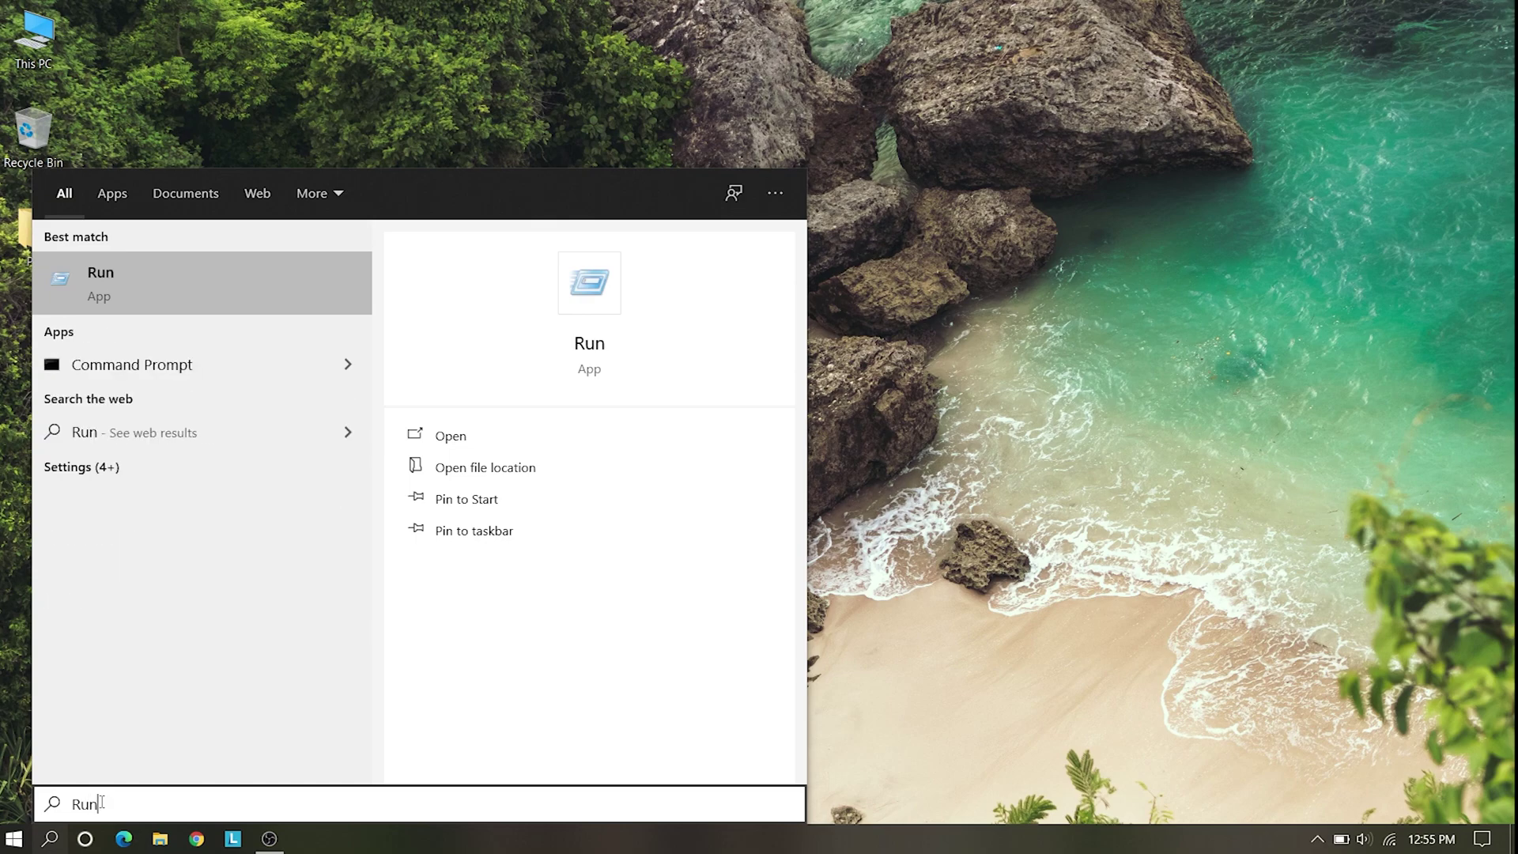
{"action": "left_click", "coordinate": [514, 430]}
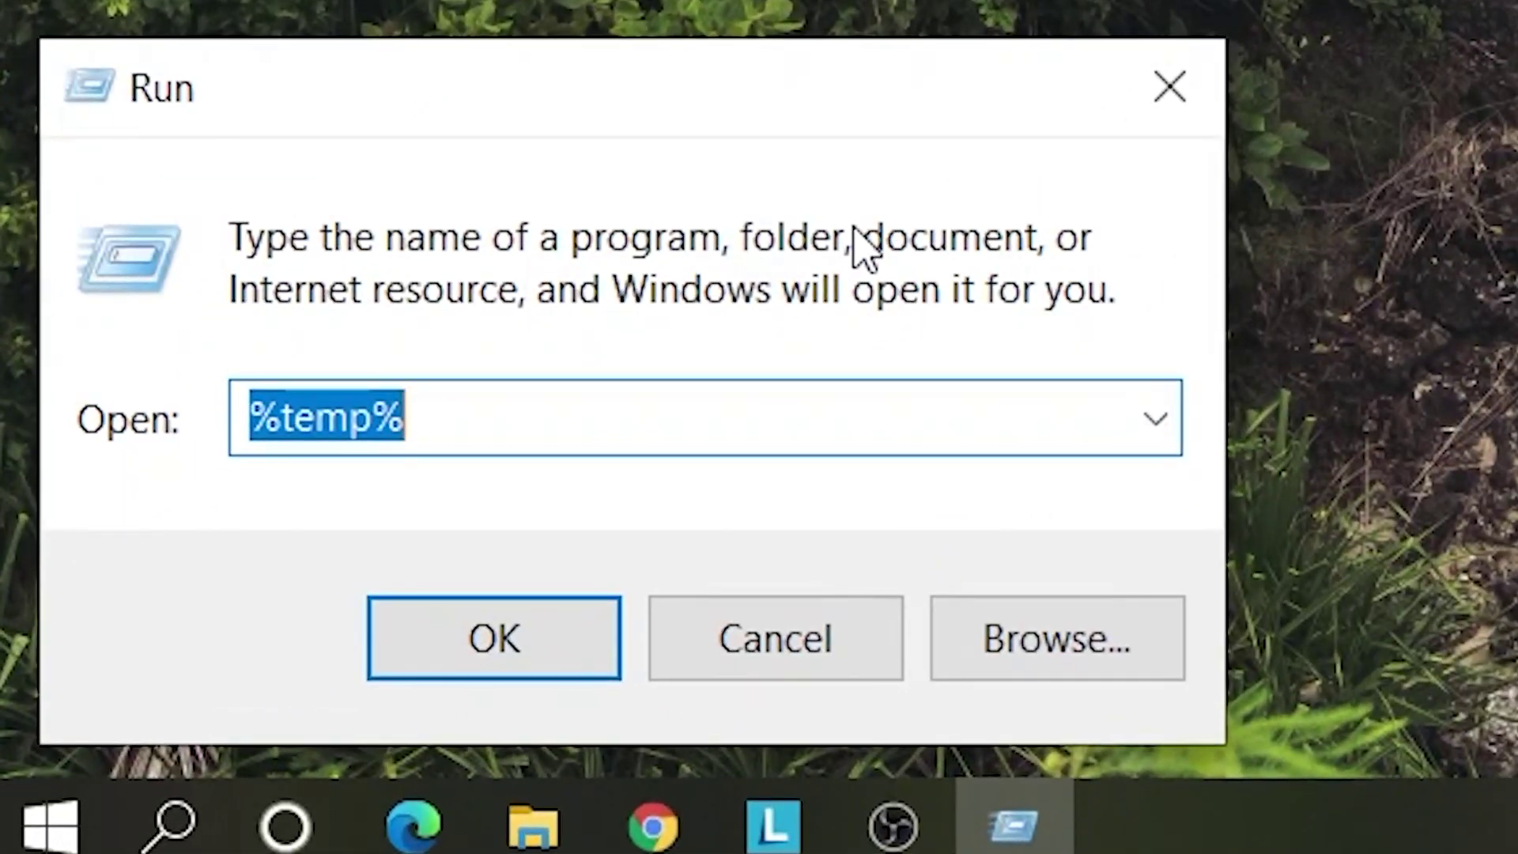
{"action": "key", "text": "BackSpace"}
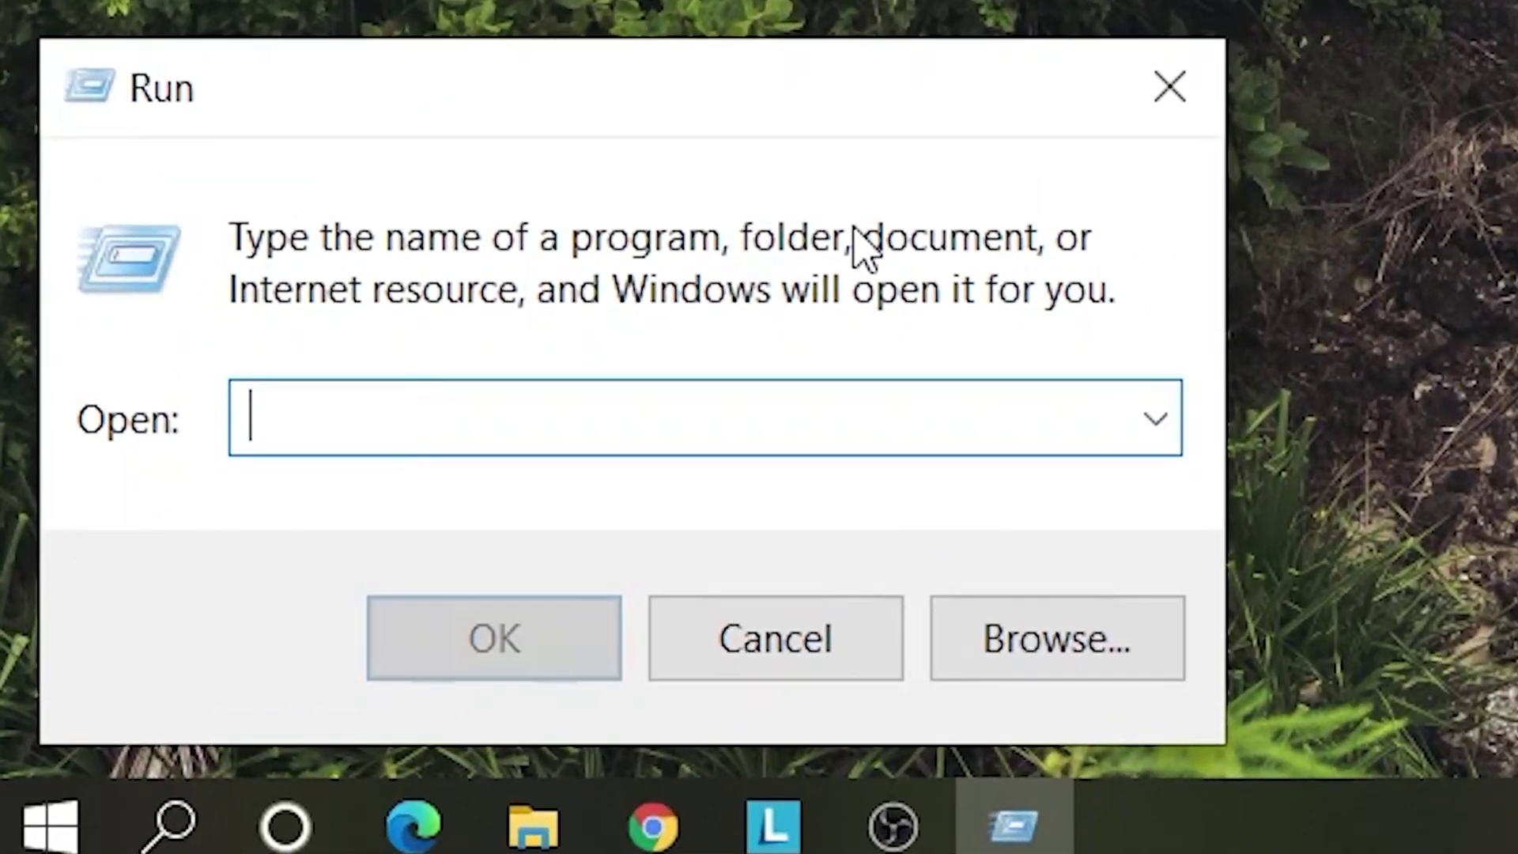
{"action": "type", "text": "P"}
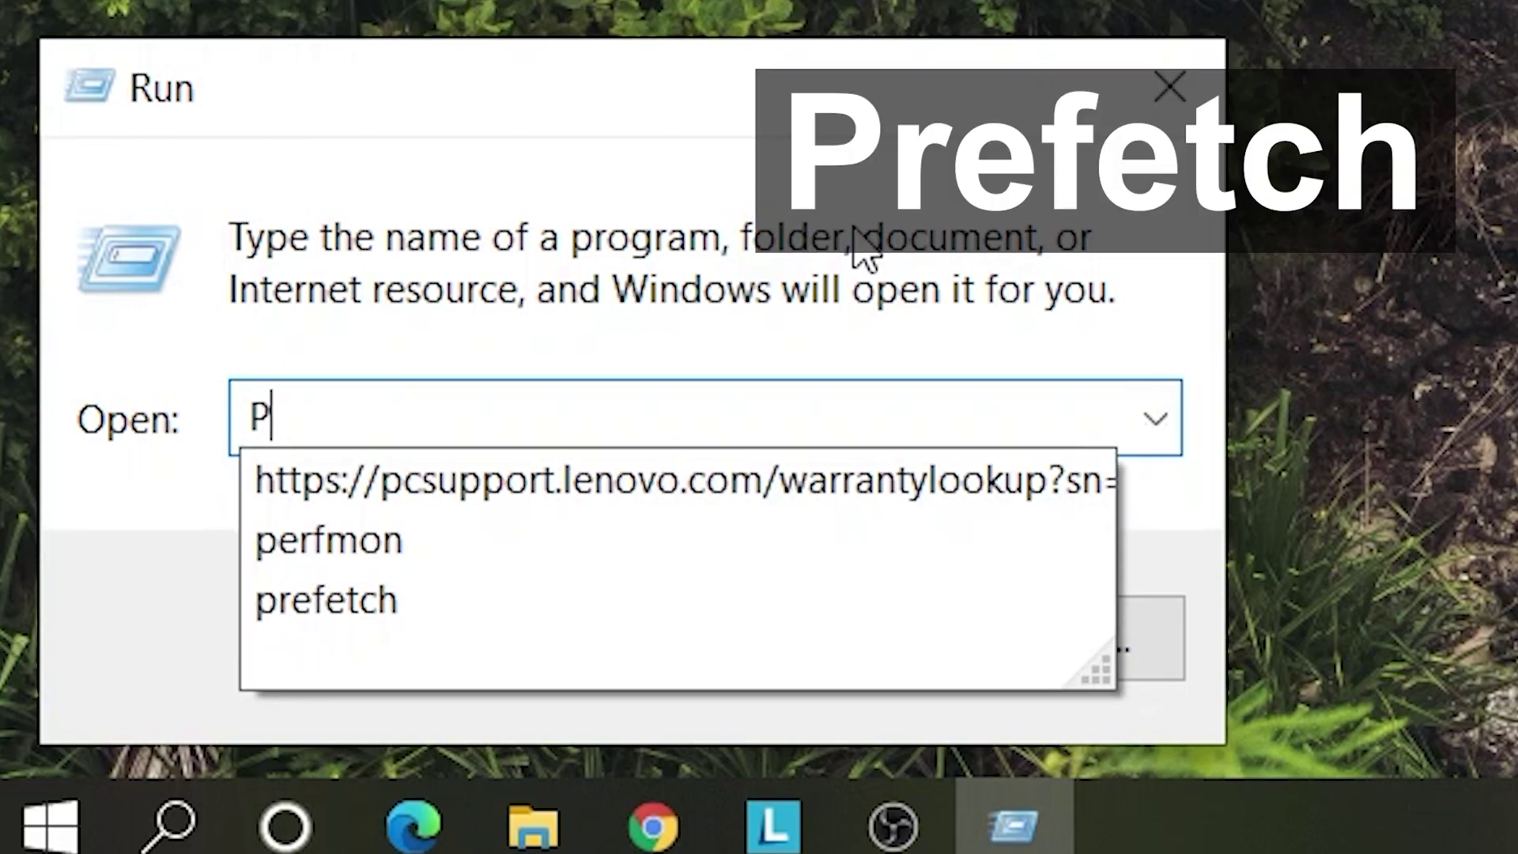
{"action": "type", "text": "re"}
{"action": "key", "text": "Down"}
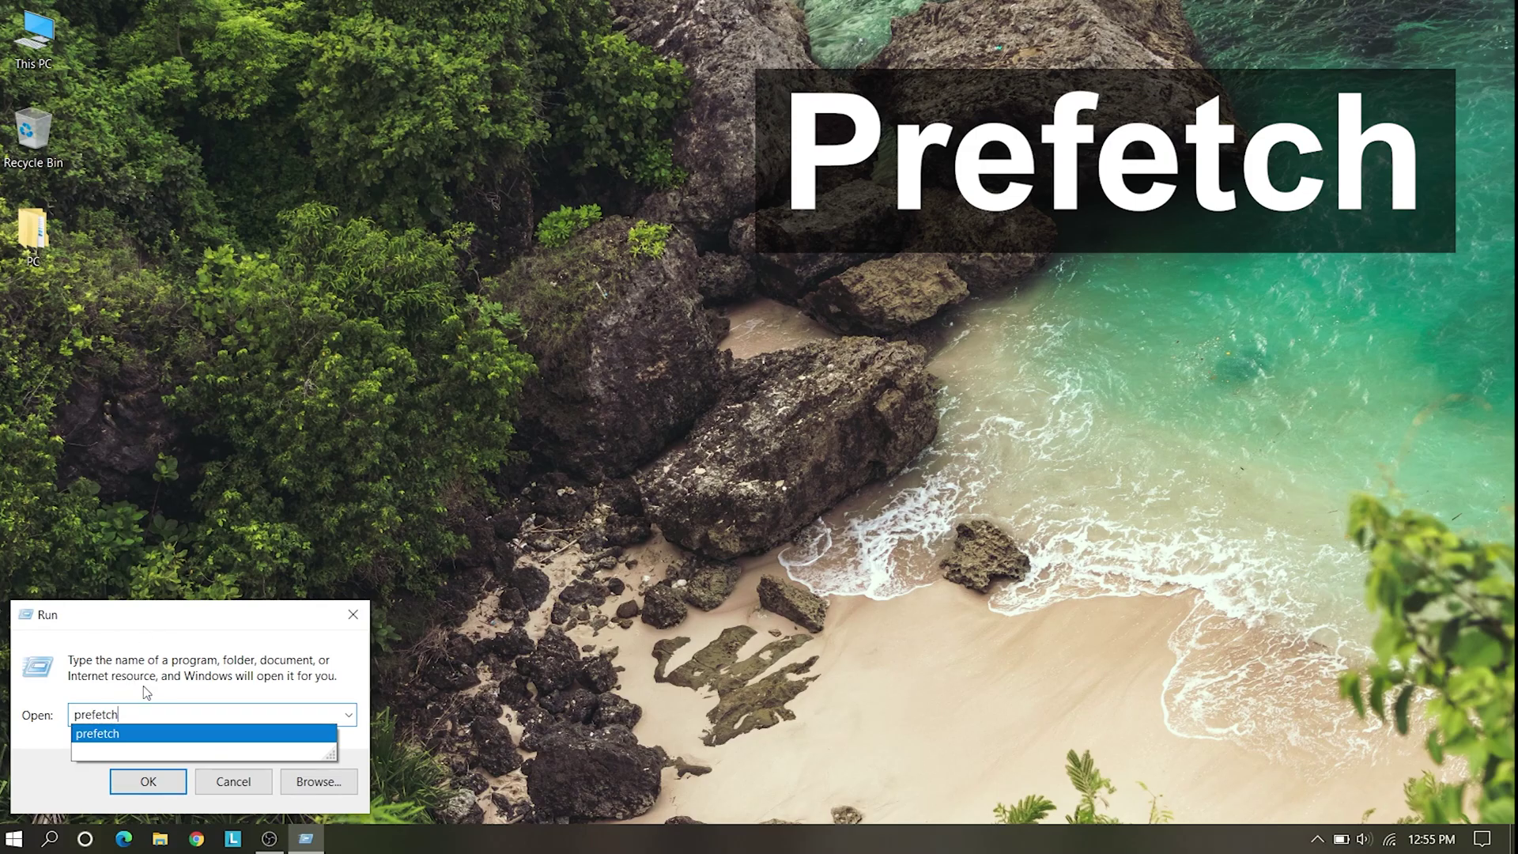
{"action": "left_click", "coordinate": [141, 714]}
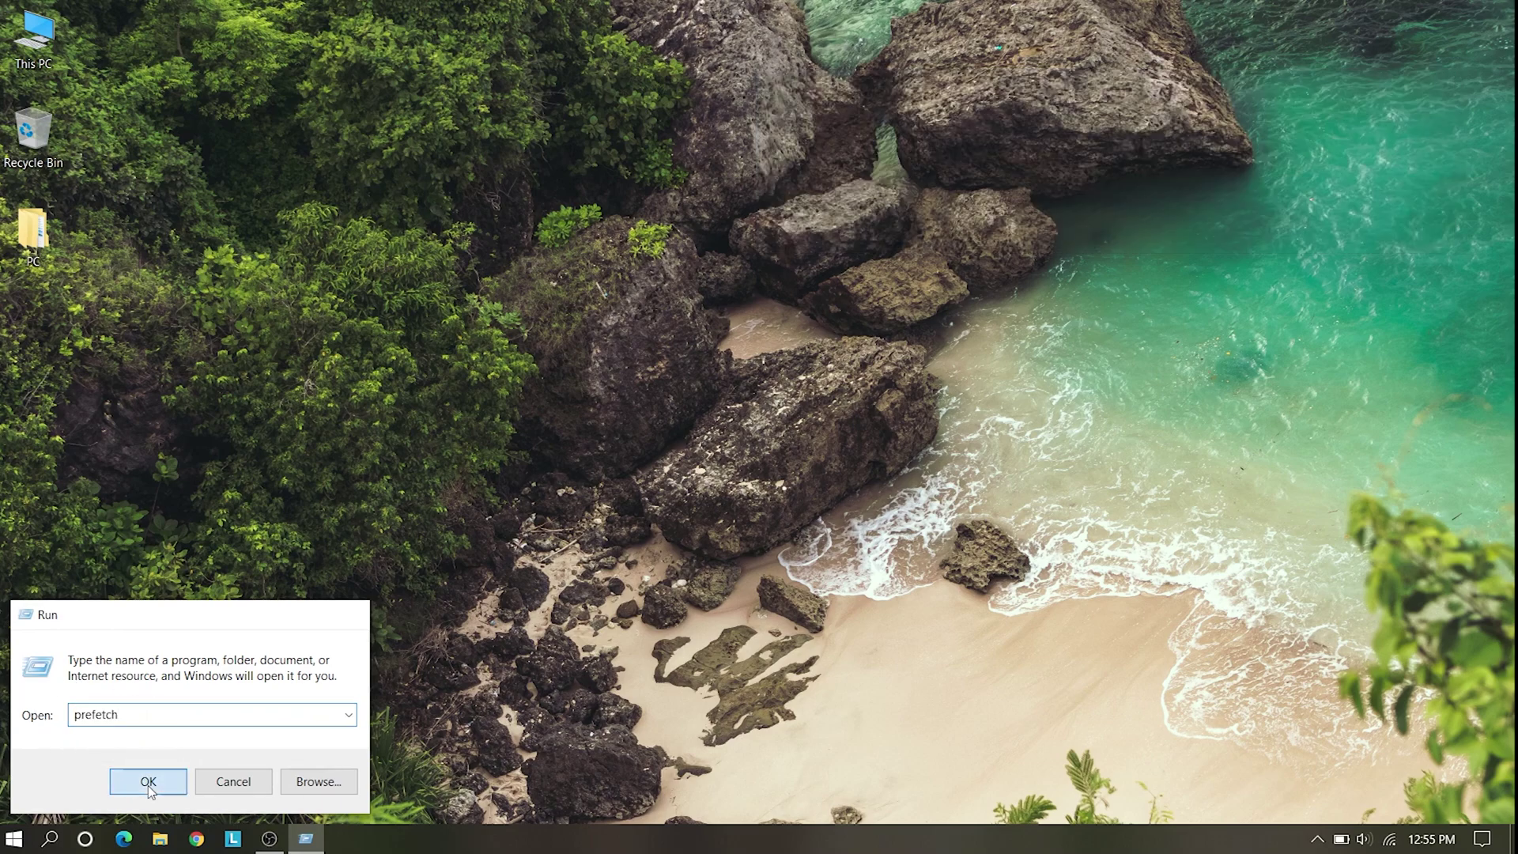
{"action": "left_click", "coordinate": [150, 785]}
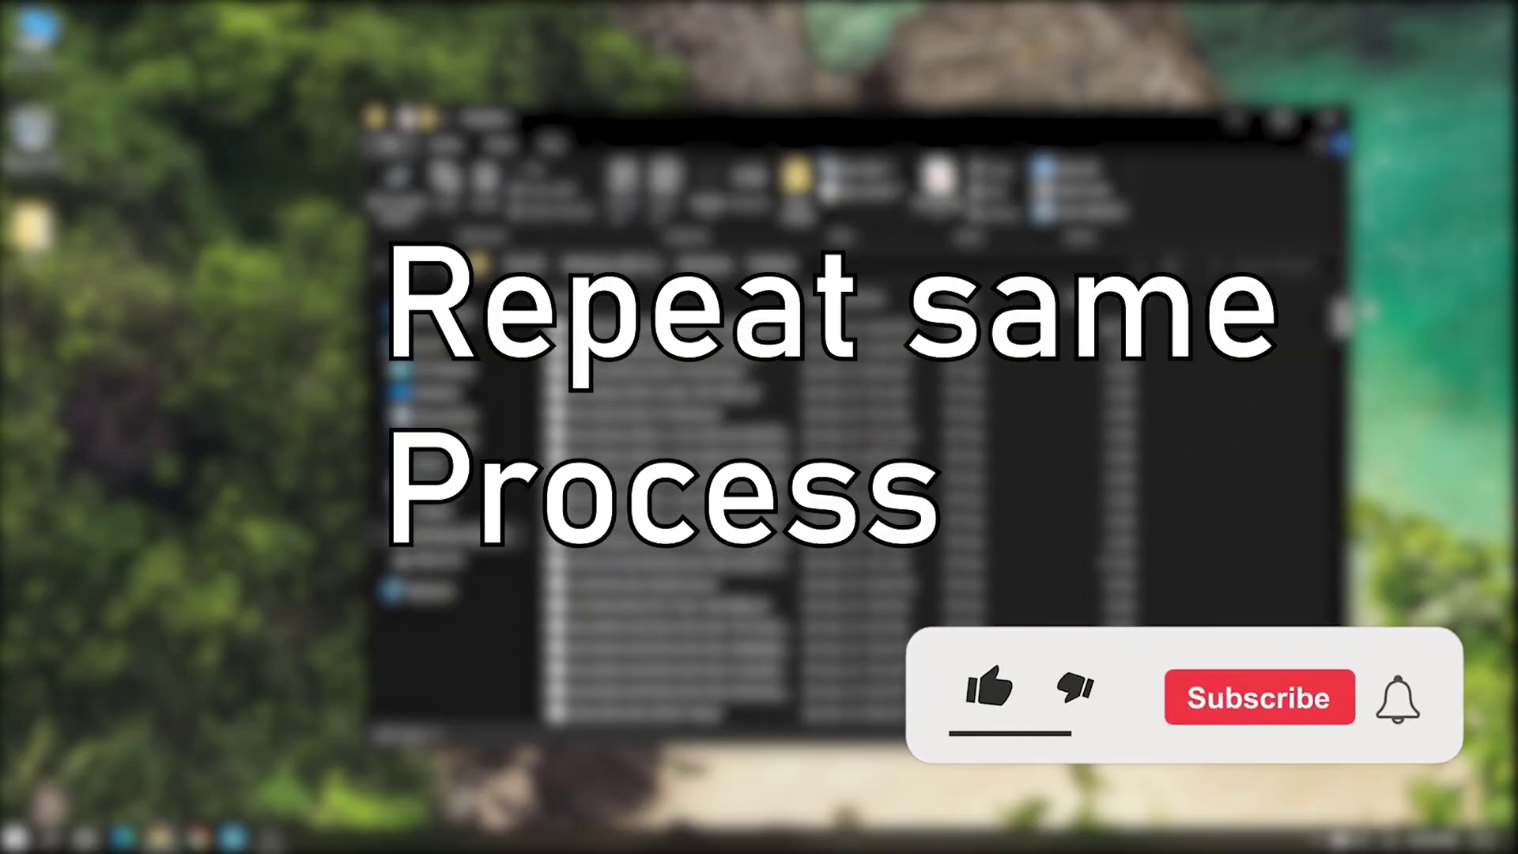
Delete all Prefetch files, leaving a single 193 KB file
{"action": "key", "text": "ctrl+a"}
{"action": "key", "text": "Delete"}
{"action": "left_click", "coordinate": [868, 444]}
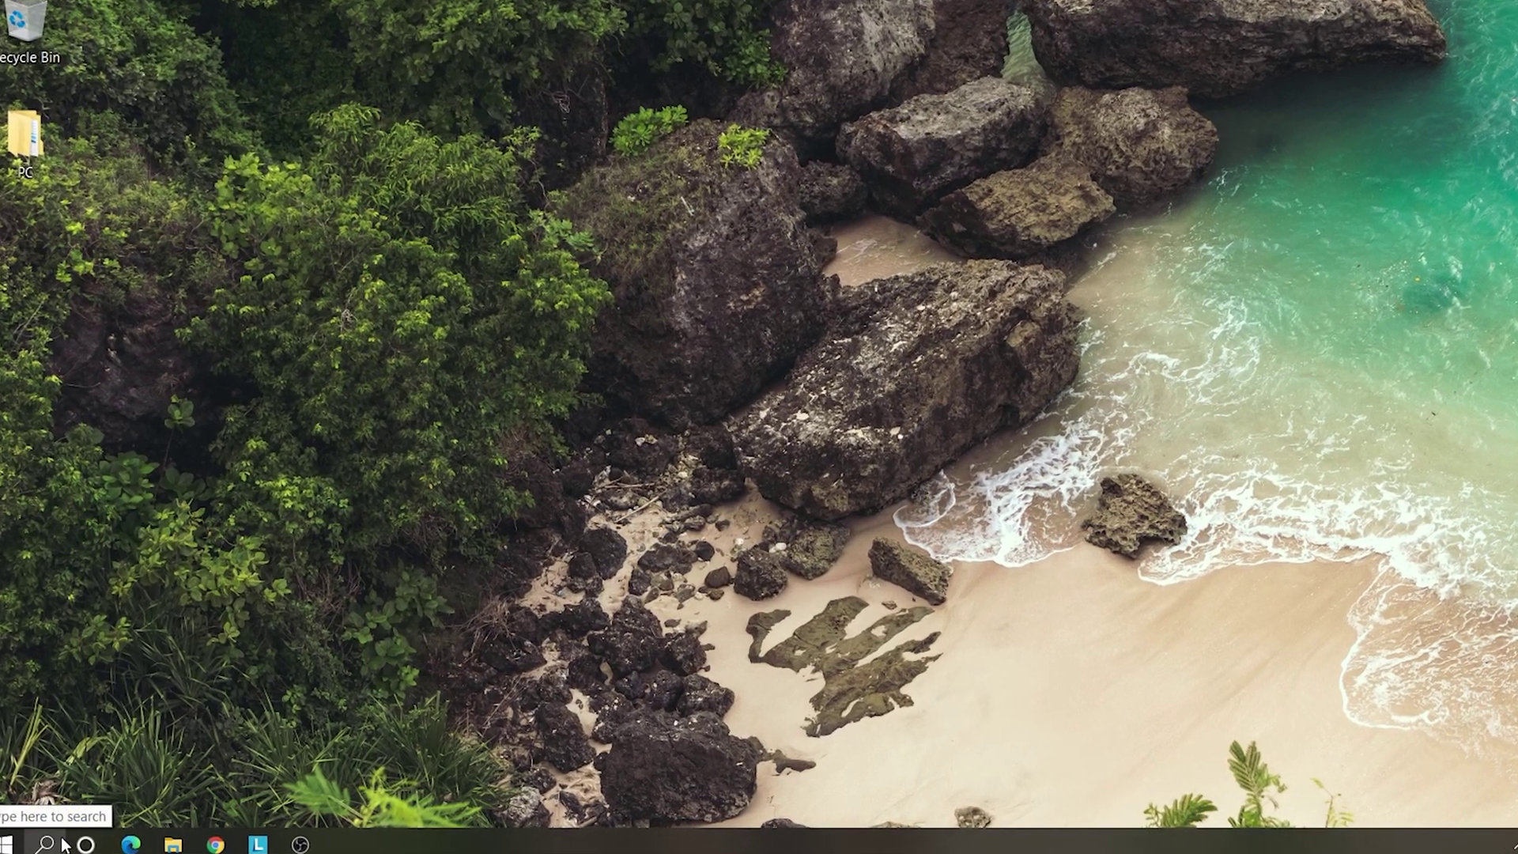
Launch the Settings app from Windows search
{"action": "left_click", "coordinate": [62, 836]}
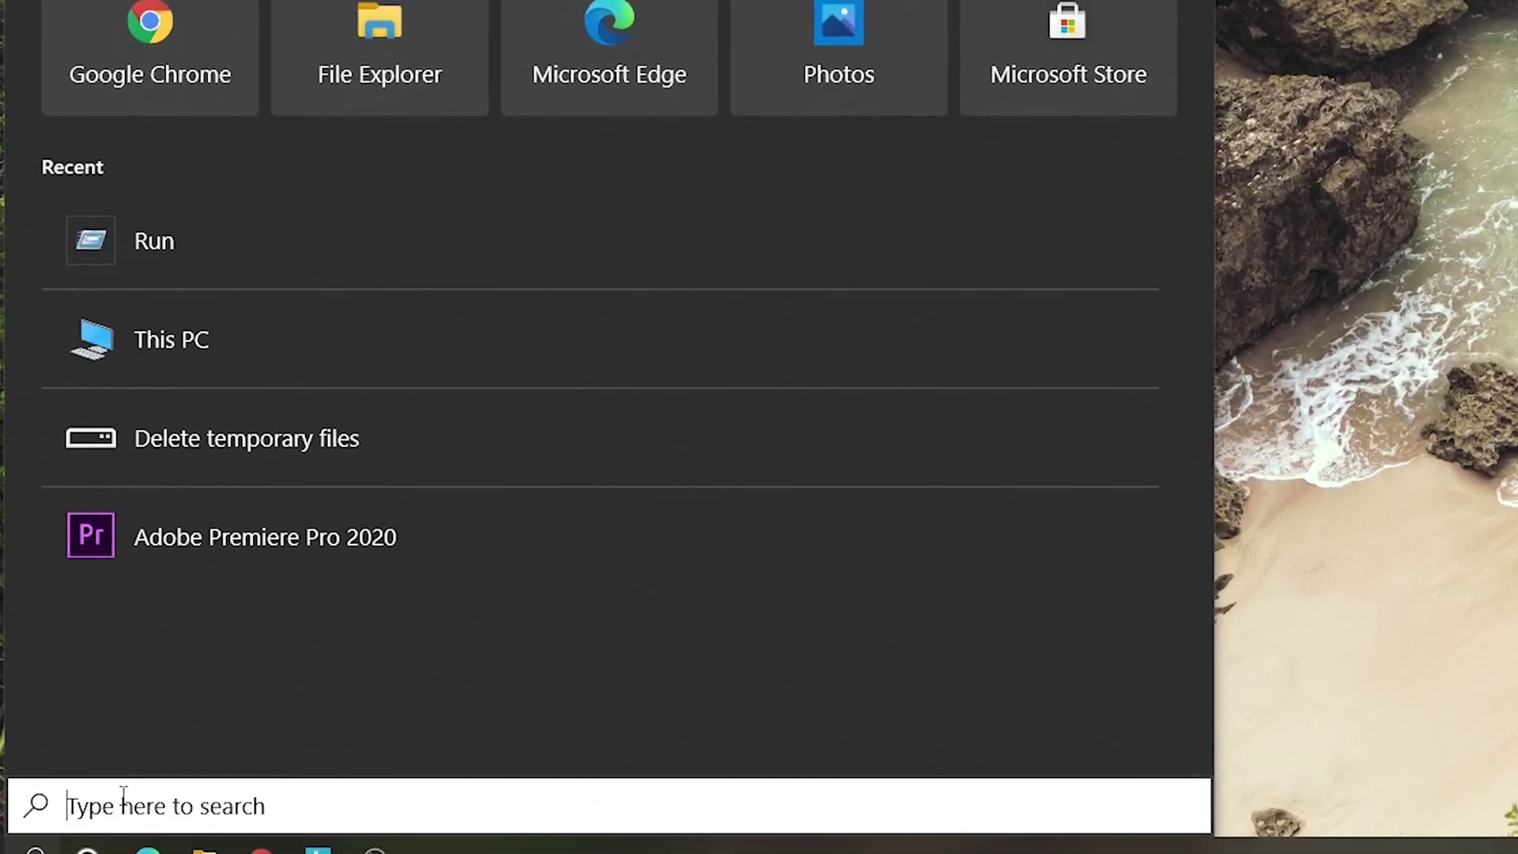
{"action": "type", "text": "Se"}
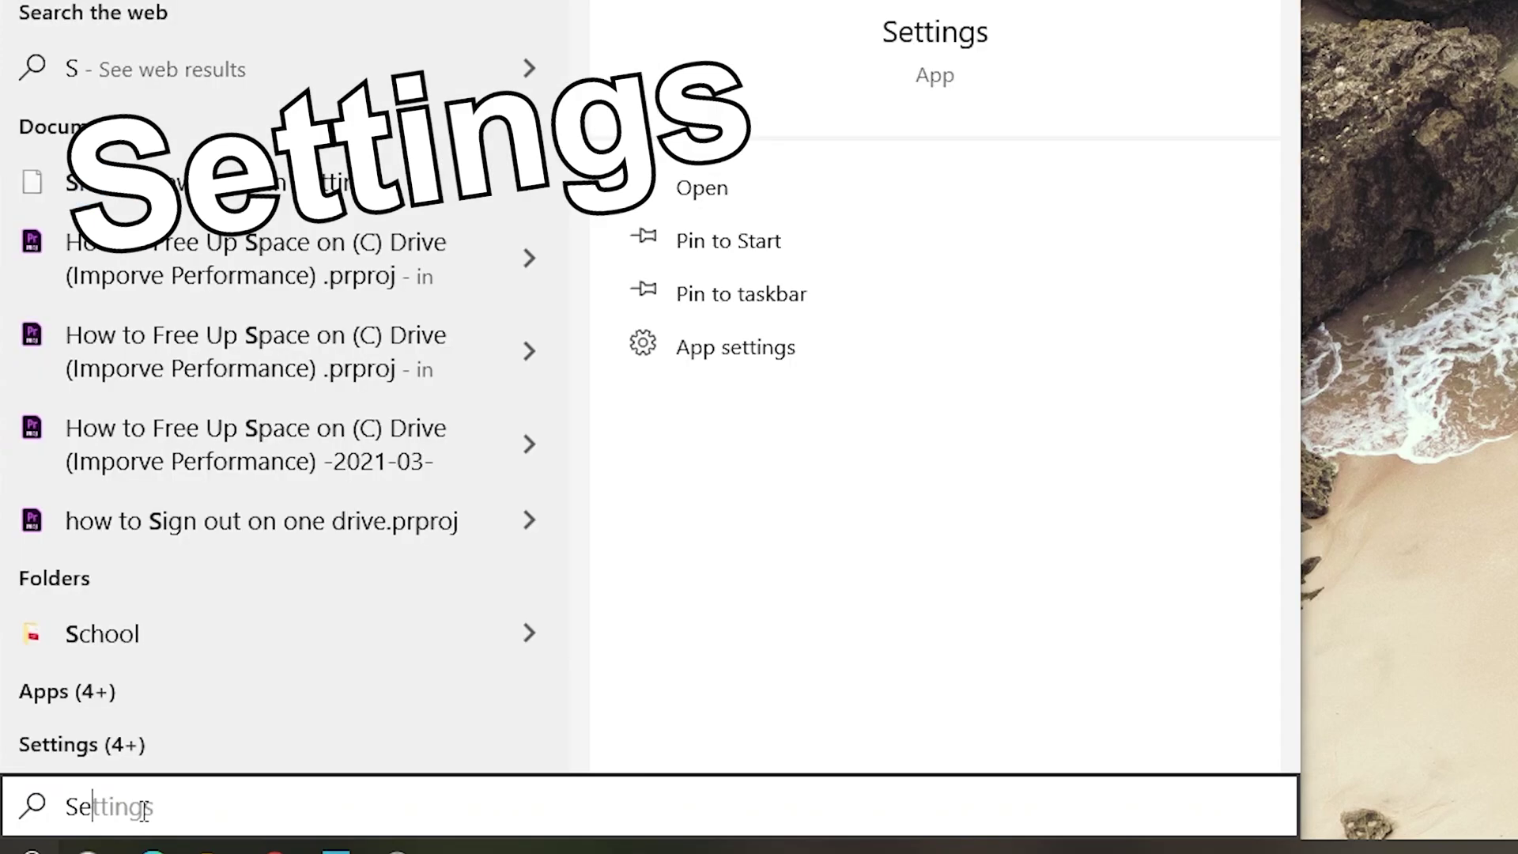
{"action": "type", "text": "t"}
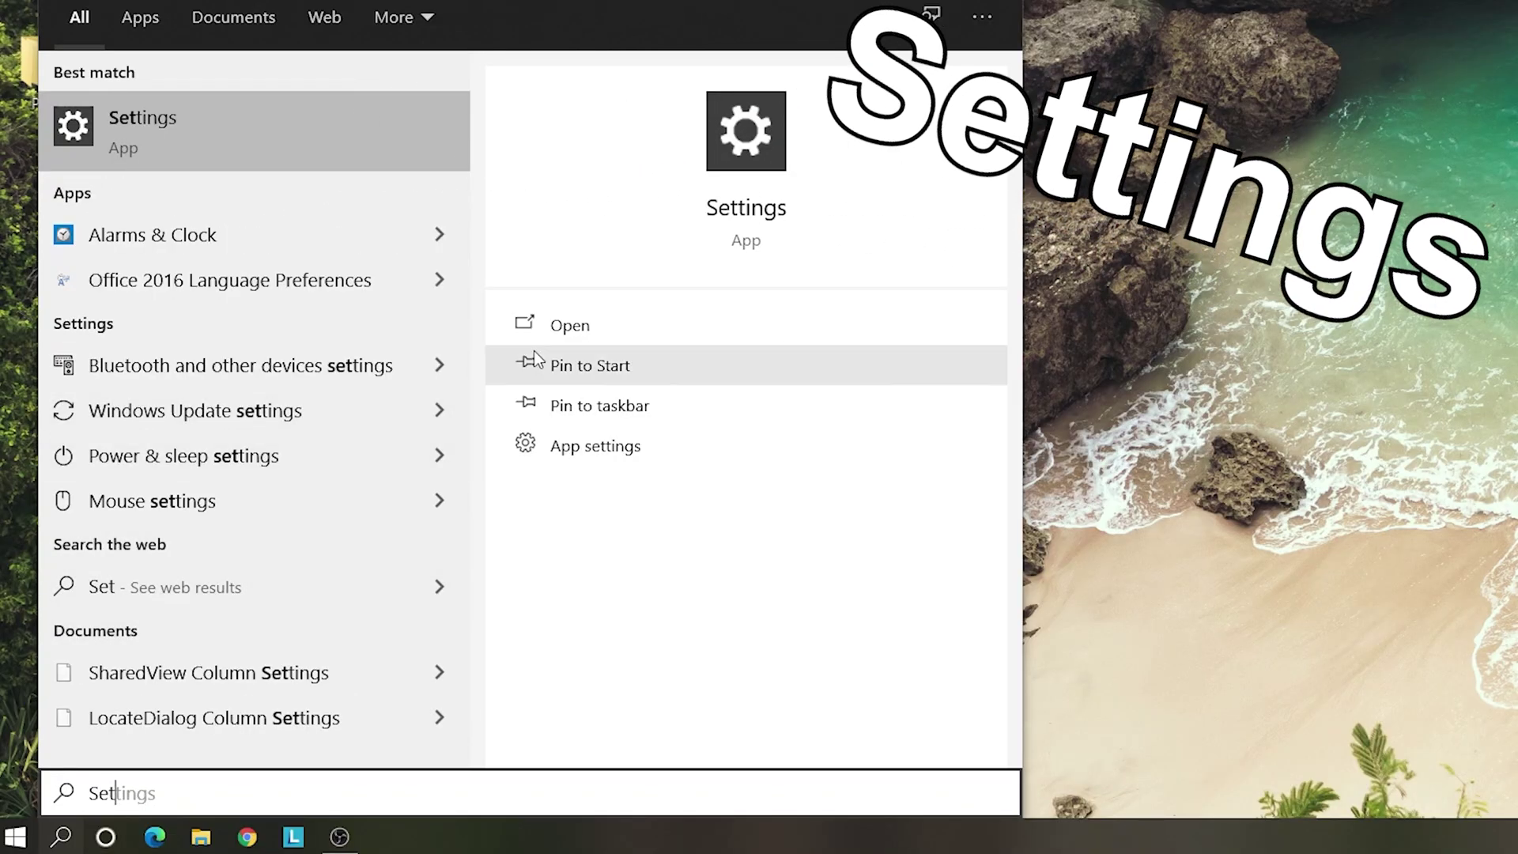
{"action": "left_click", "coordinate": [581, 333]}
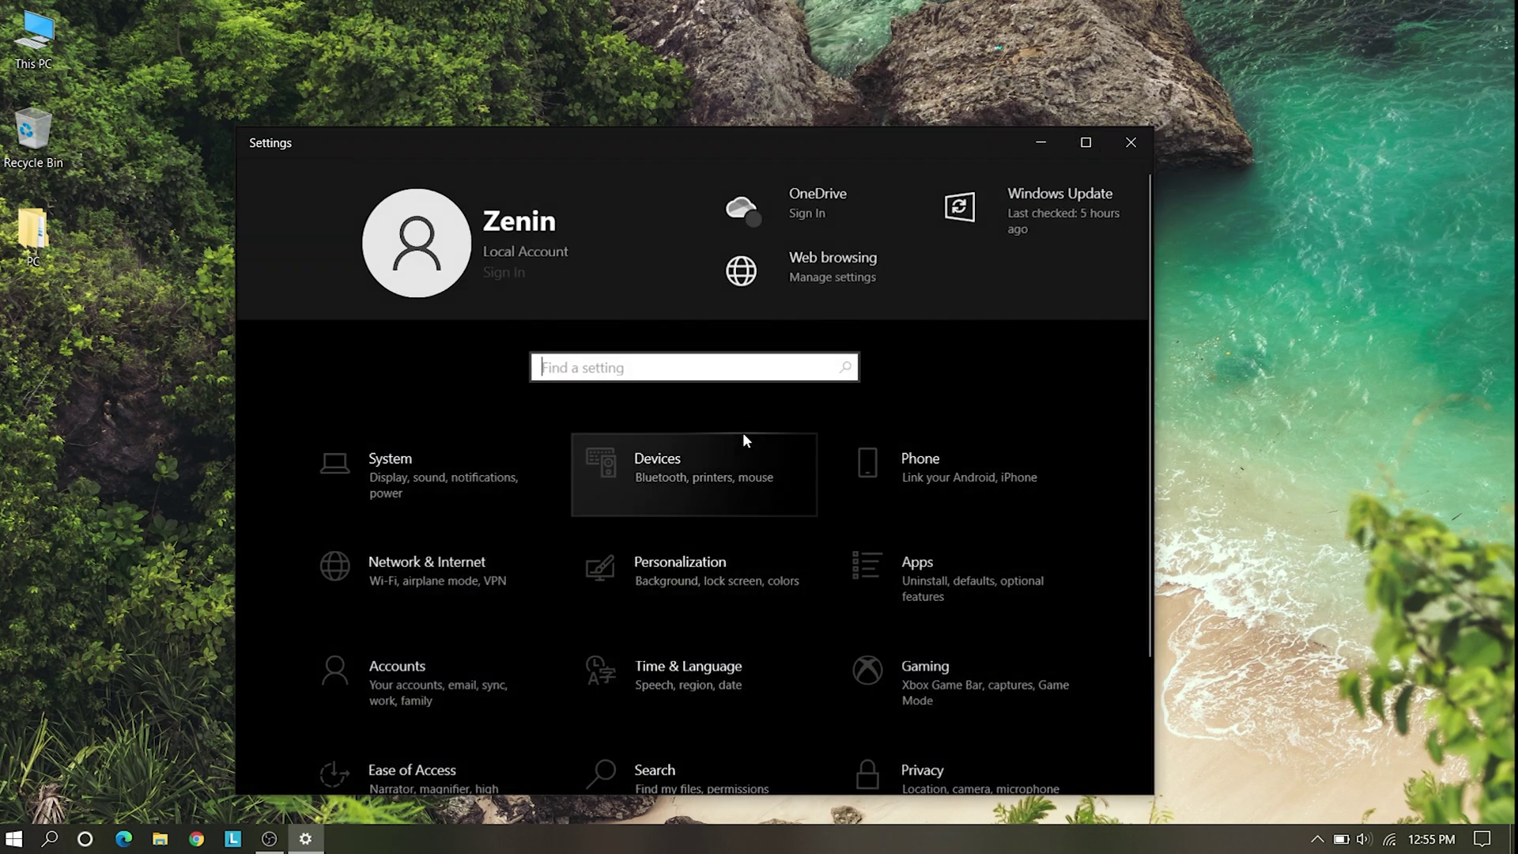
{"action": "left_click_drag", "start_coordinate": [785, 142], "coordinate": [901, 68]}
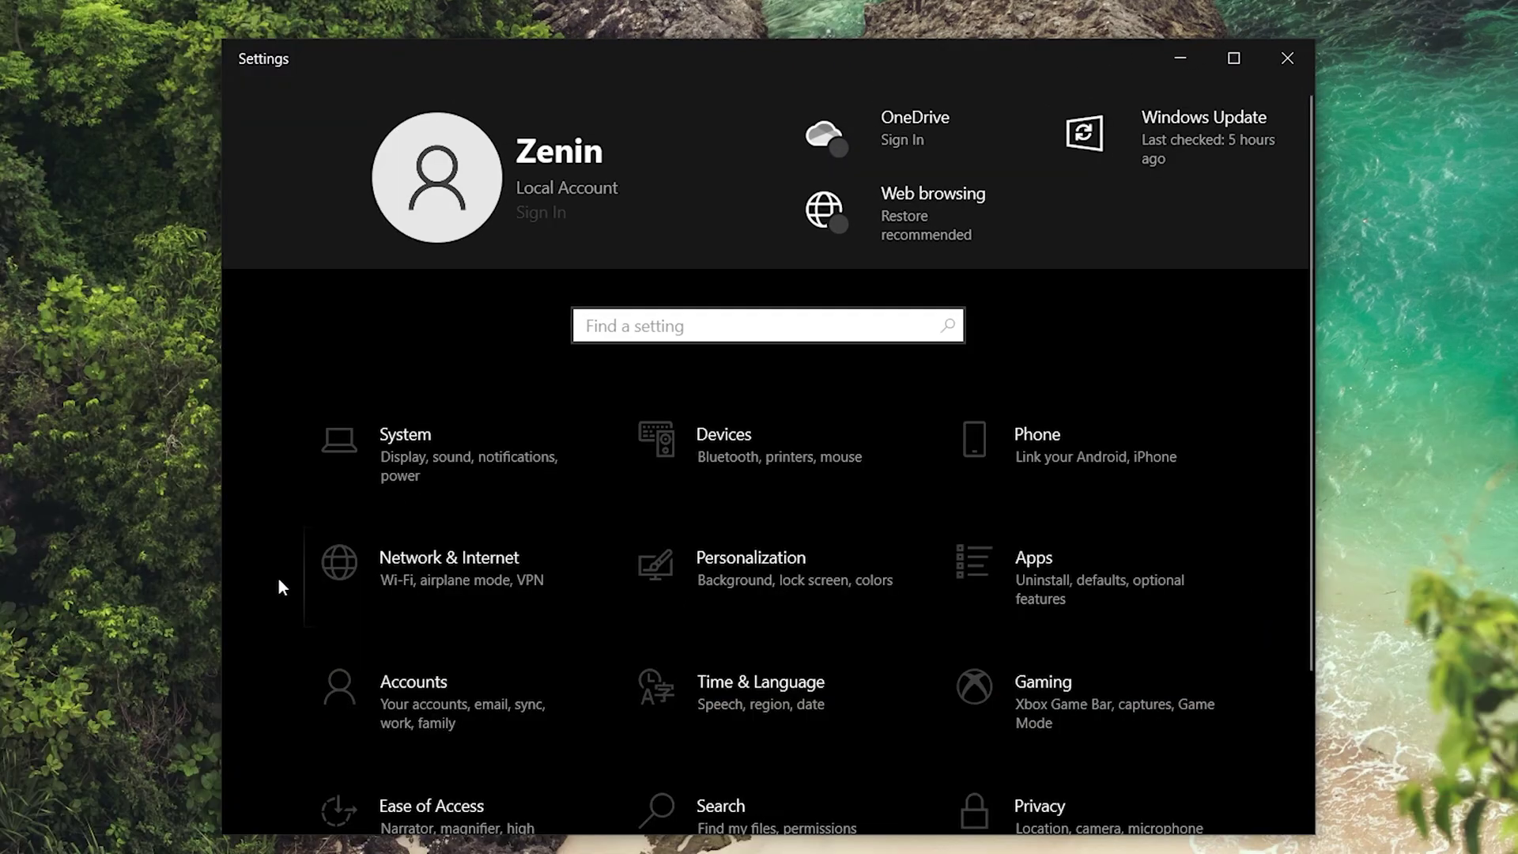
Search Settings for 'Tempo' to list the Delete temporary files option
{"action": "left_click", "coordinate": [621, 318]}
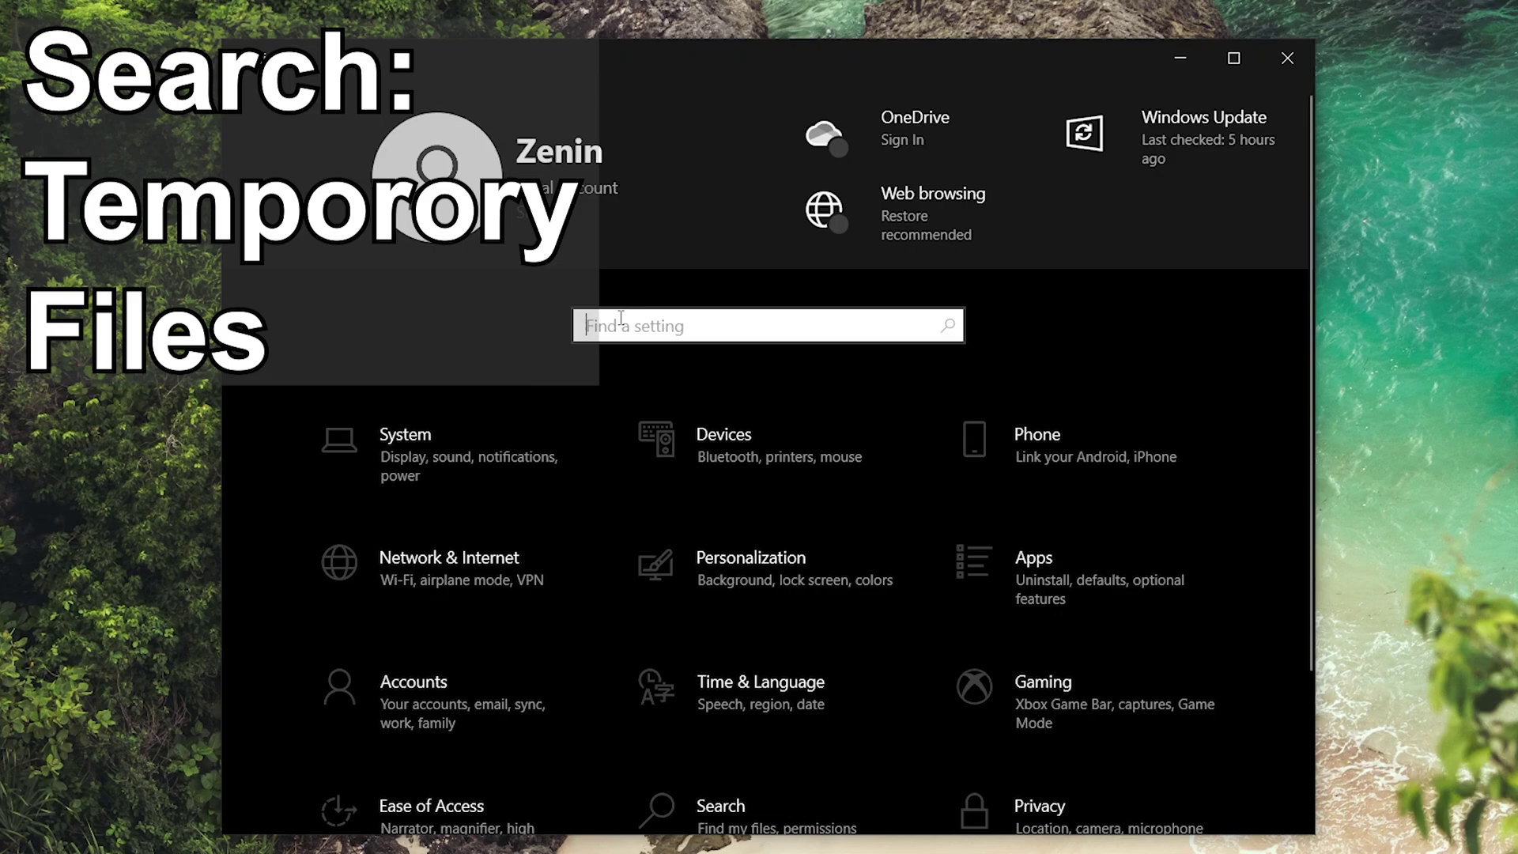
{"action": "type", "text": "Temp"}
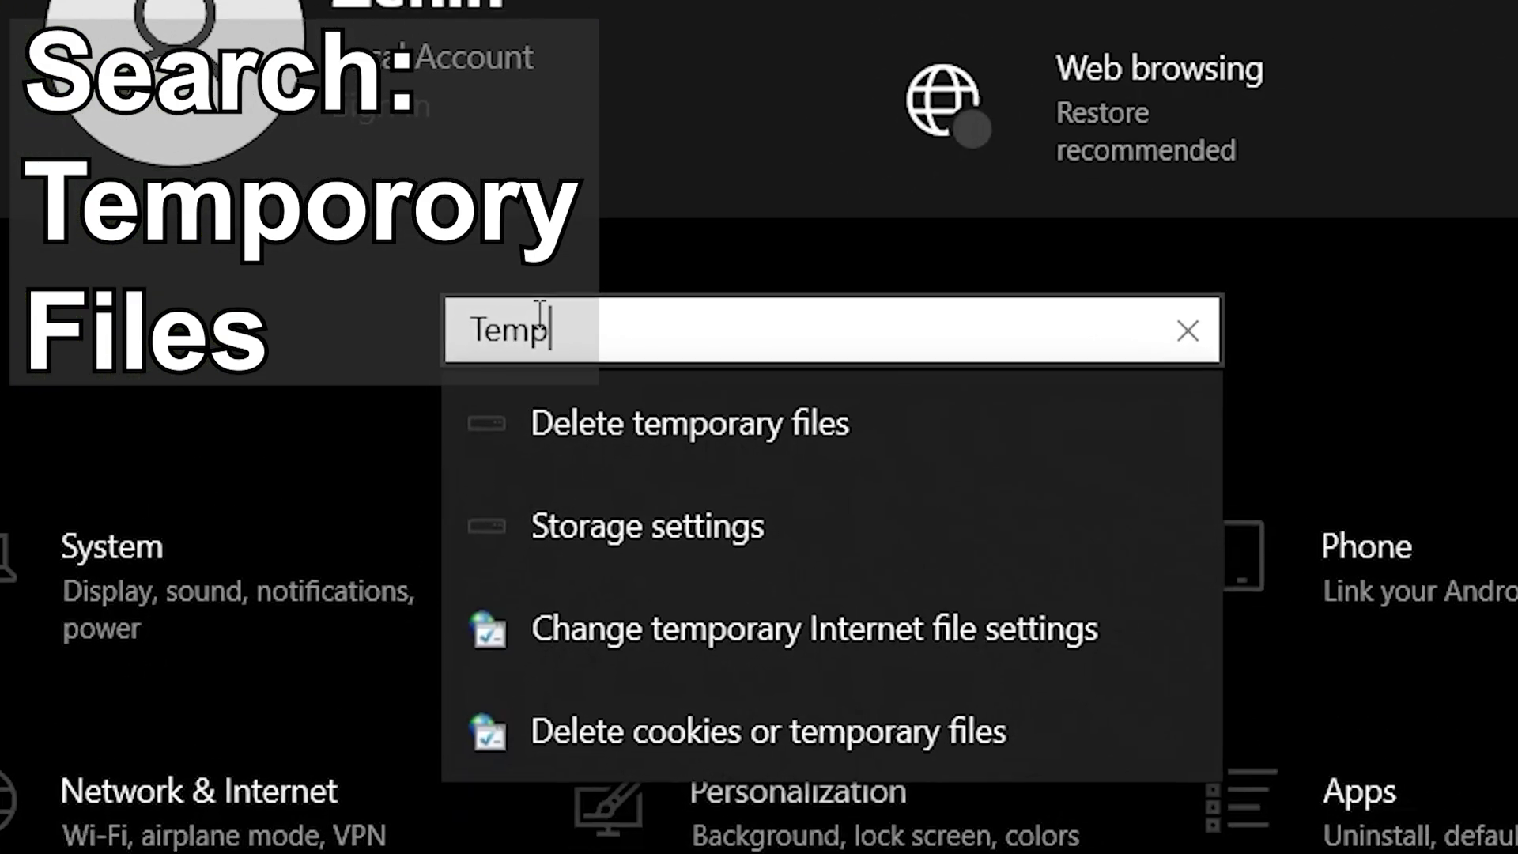
{"action": "type", "text": "os"}
{"action": "key", "text": "BackSpace"}
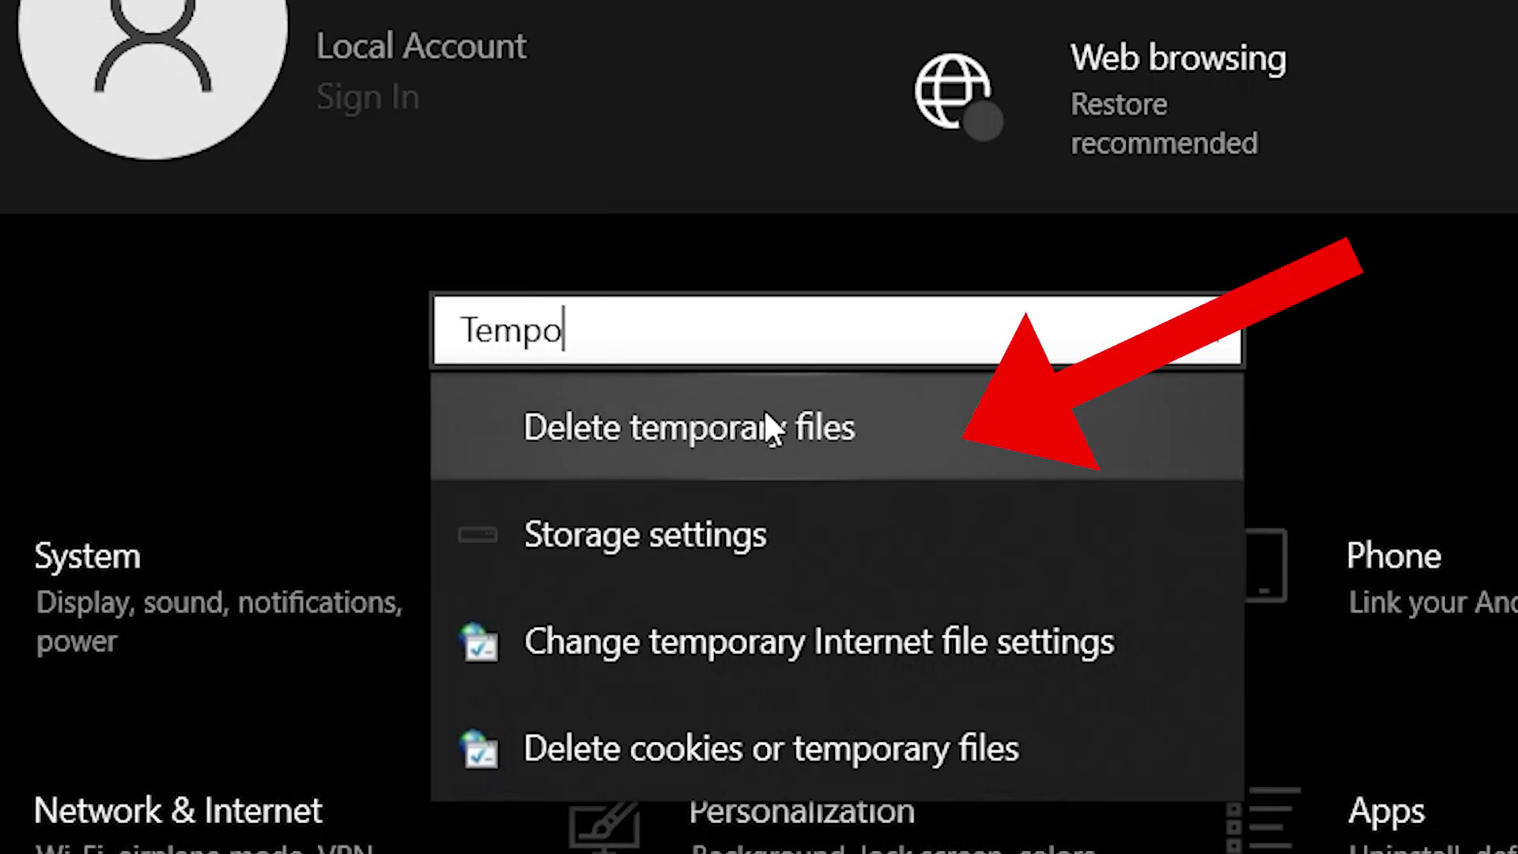
Open the Delete temporary files Storage page, maximize Settings, and turn Storage Sense On
{"action": "left_click", "coordinate": [800, 419]}
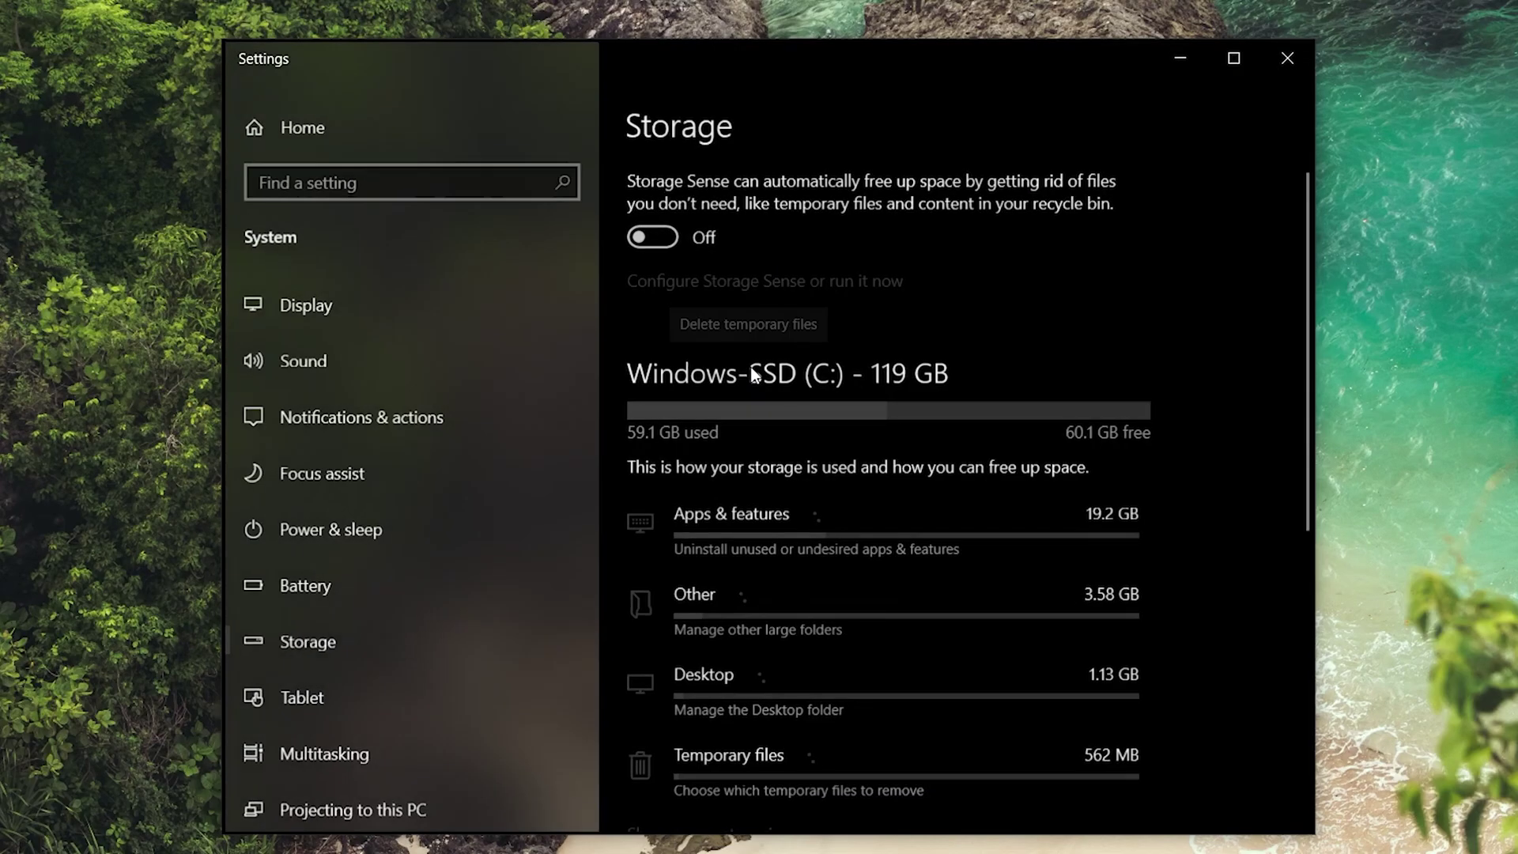
{"action": "scroll", "coordinate": [916, 378], "scroll_direction": "down", "scroll_amount": 4}
{"action": "scroll", "coordinate": [913, 388], "scroll_direction": "up", "scroll_amount": 1}
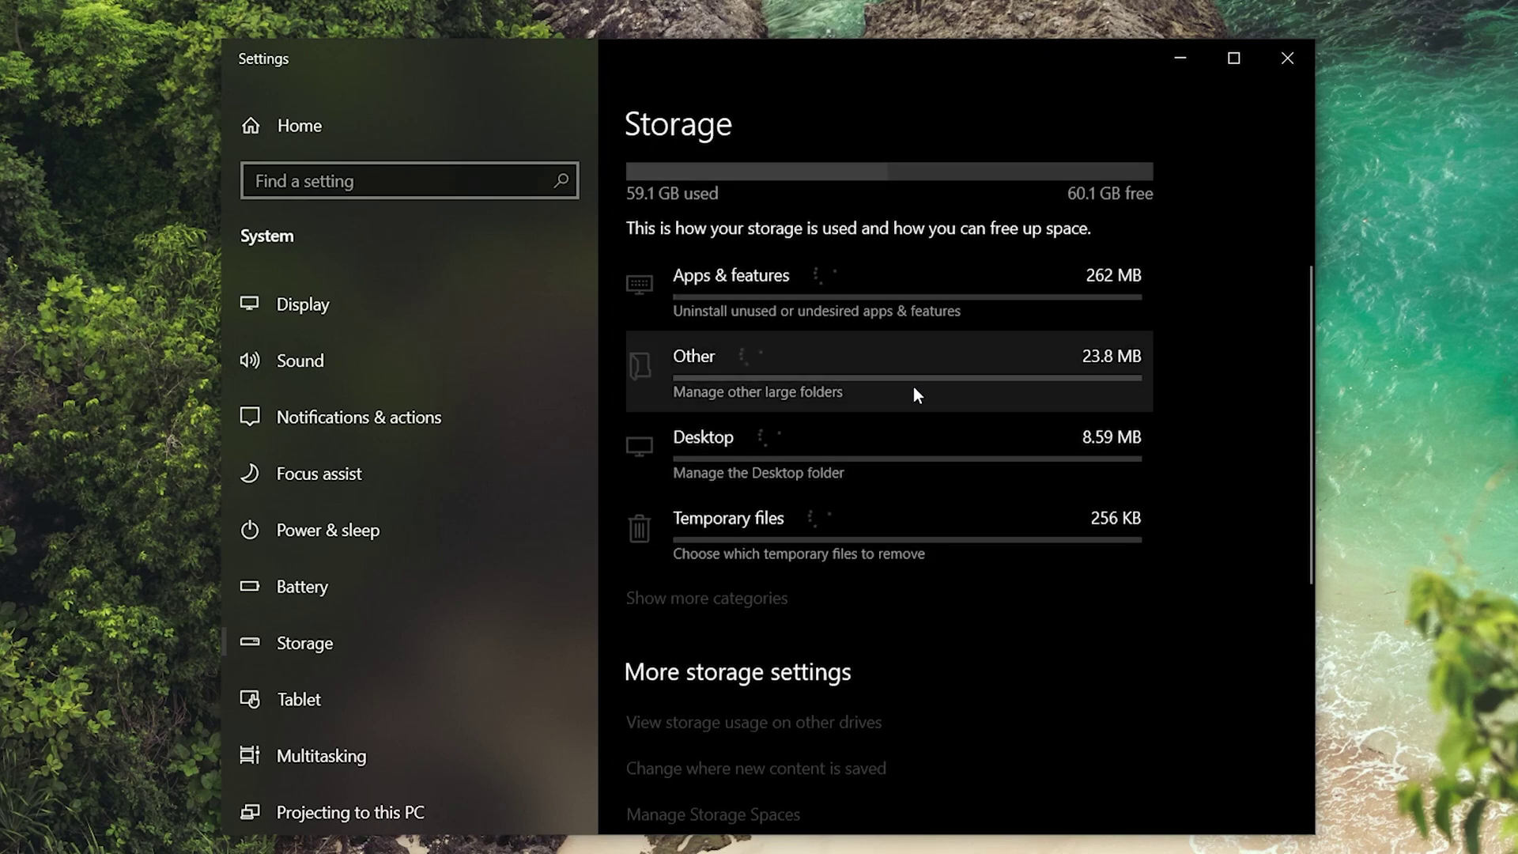
{"action": "scroll", "coordinate": [884, 635], "scroll_direction": "up", "scroll_amount": 3}
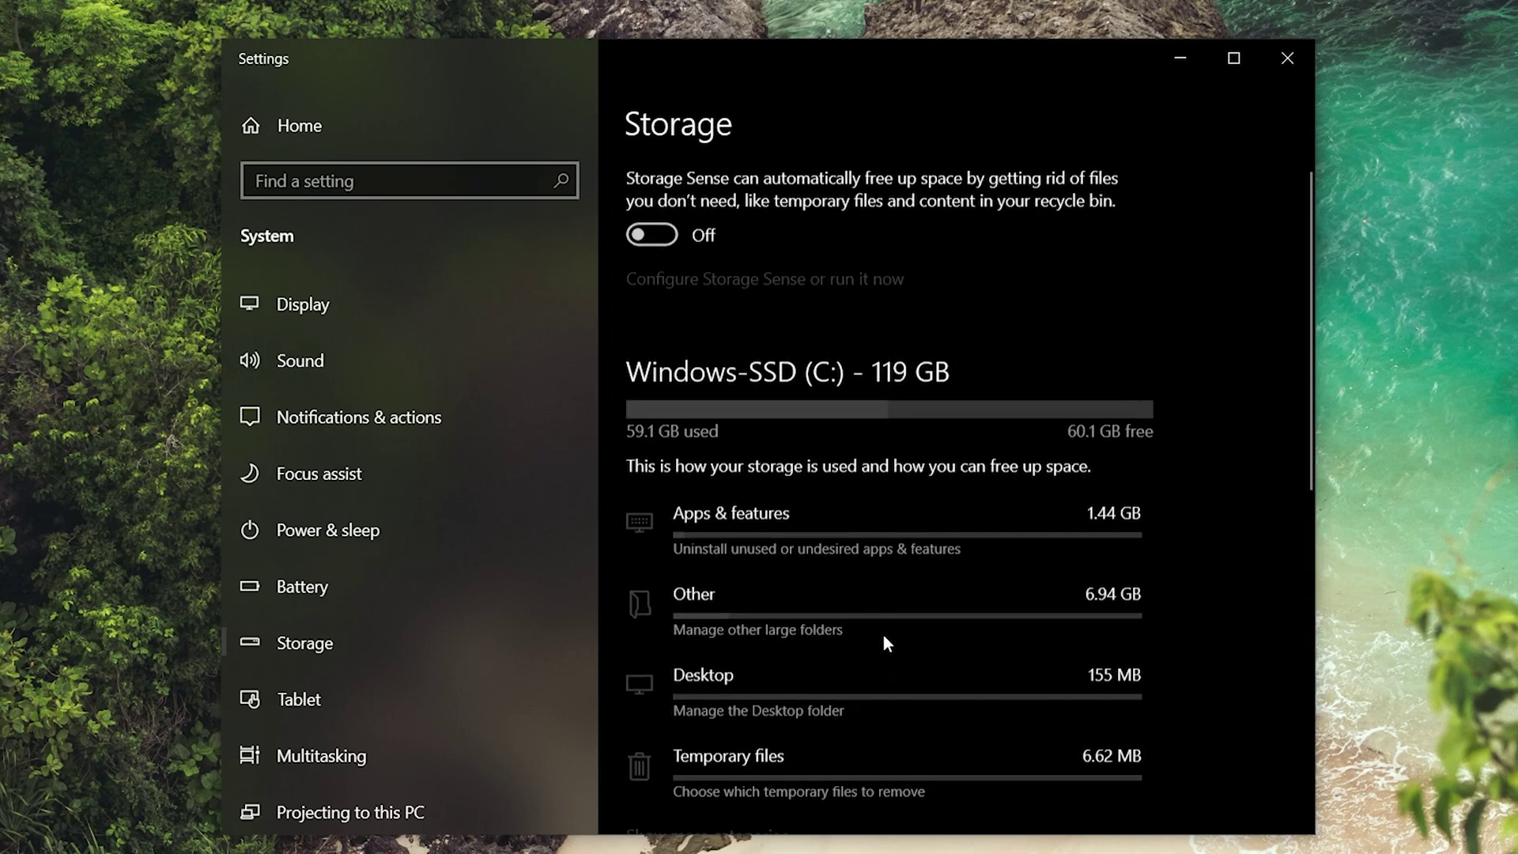
{"action": "scroll", "coordinate": [903, 673], "scroll_direction": "down", "scroll_amount": 4}
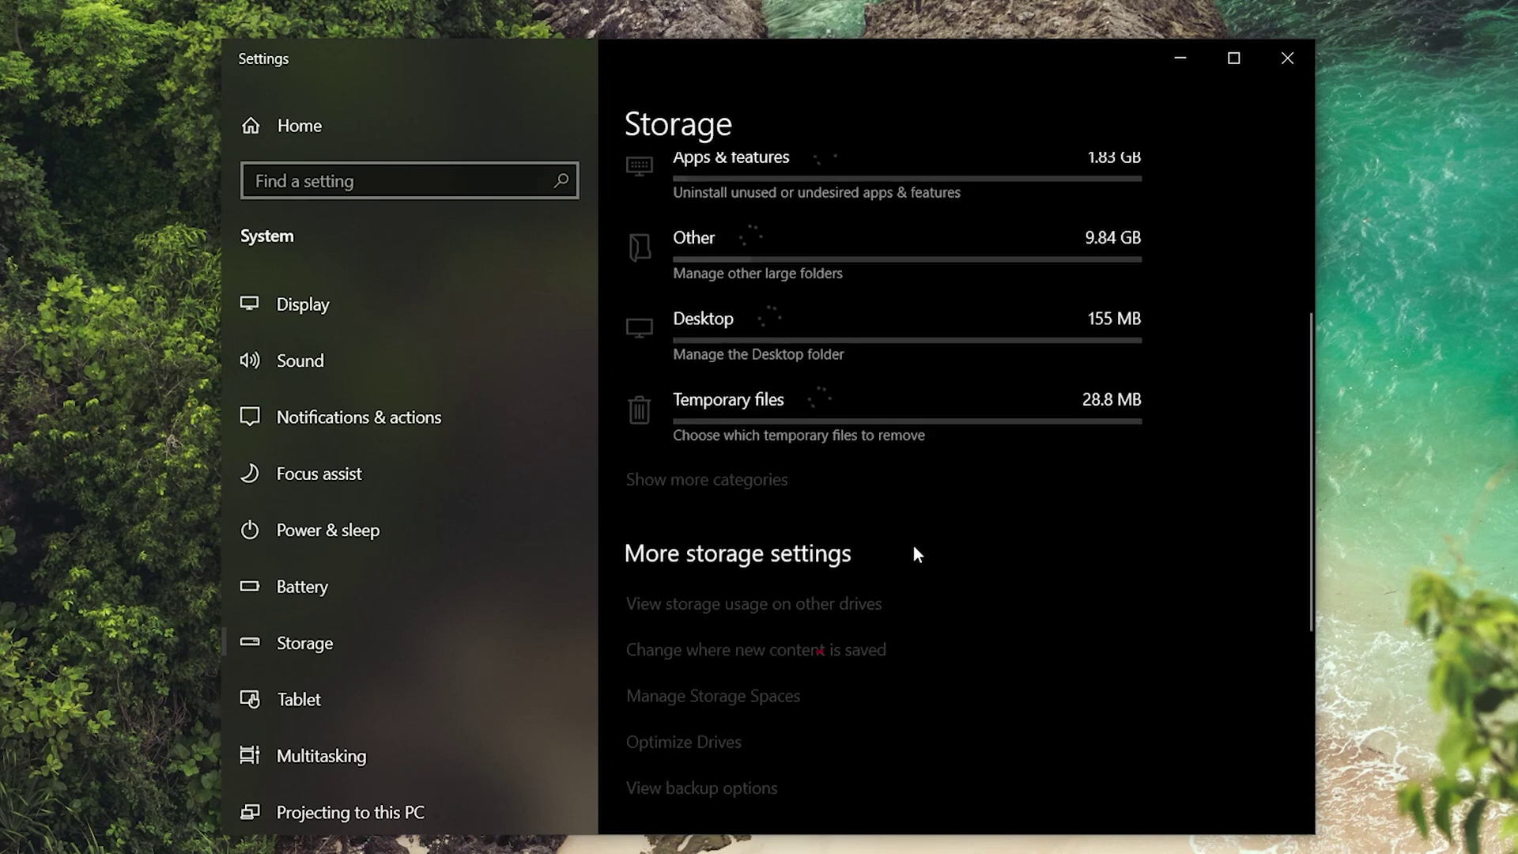
{"action": "scroll", "coordinate": [1189, 373], "scroll_direction": "up", "scroll_amount": 2}
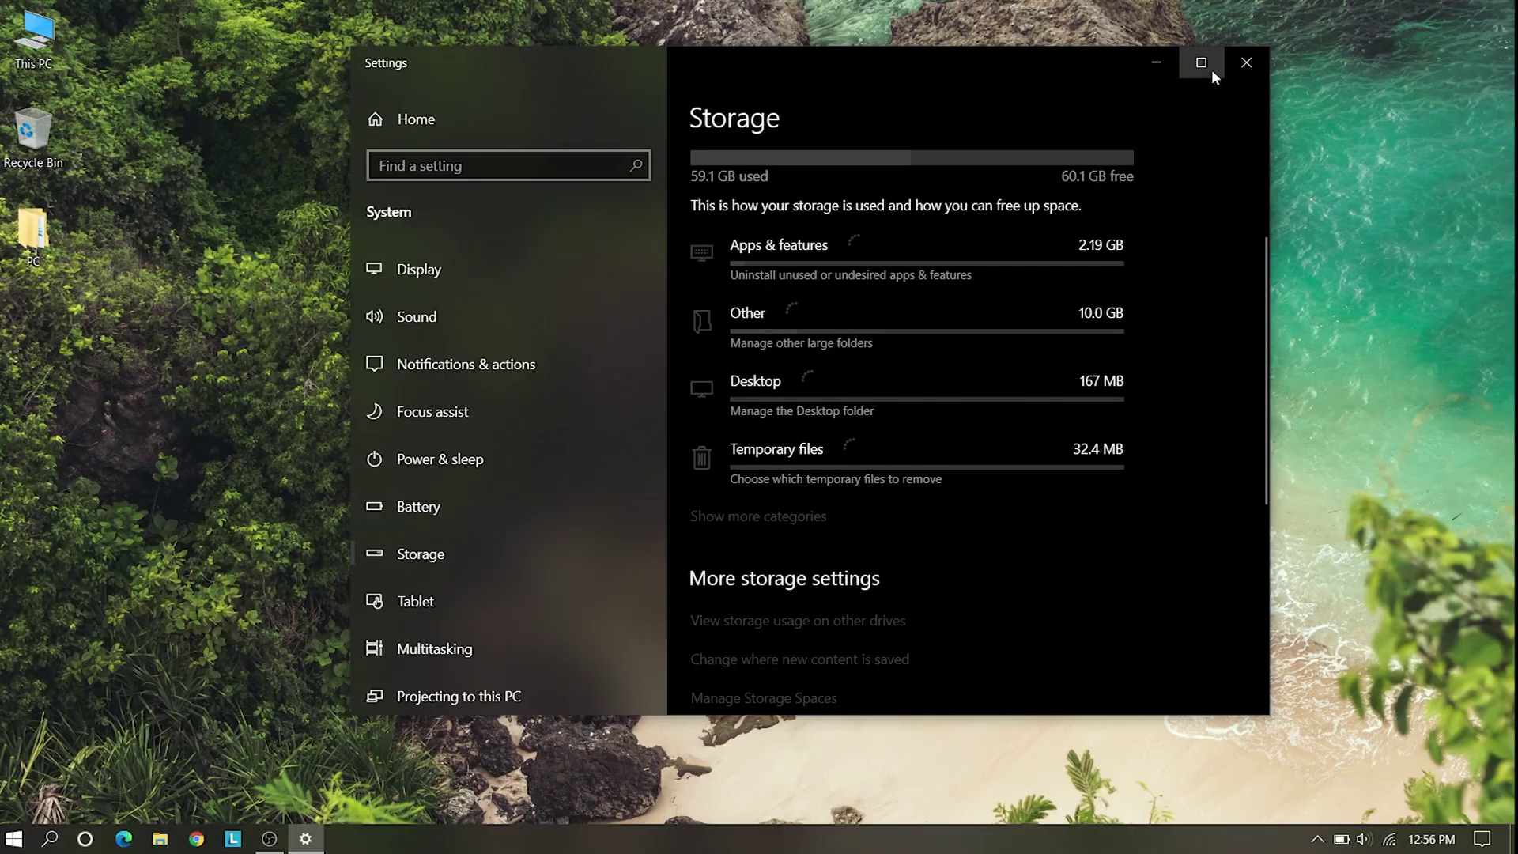
{"action": "left_click", "coordinate": [1234, 58]}
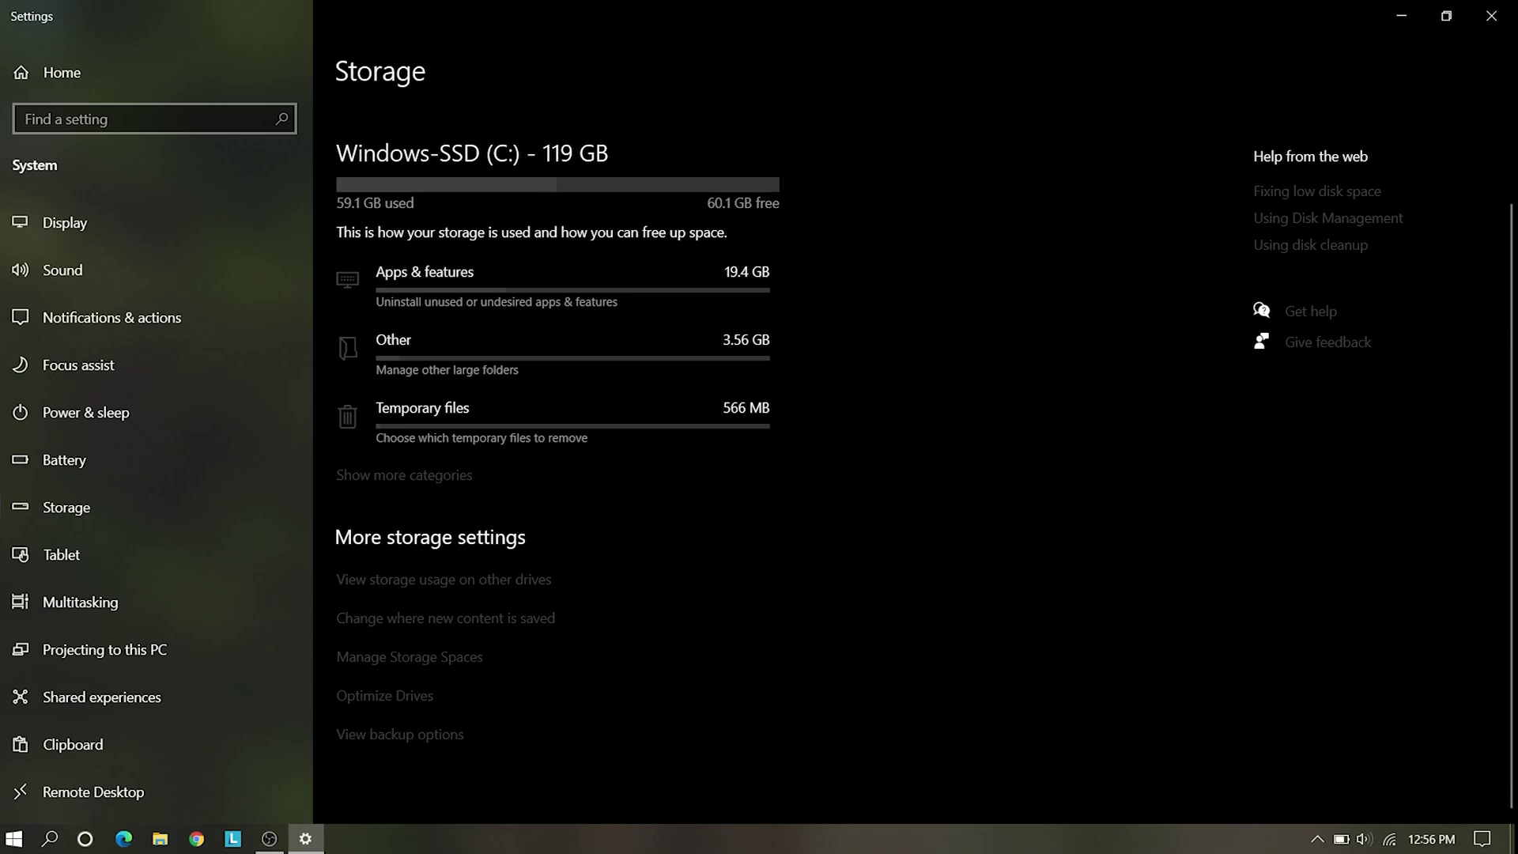
{"action": "scroll", "coordinate": [1481, 197], "scroll_direction": "up", "scroll_amount": 2}
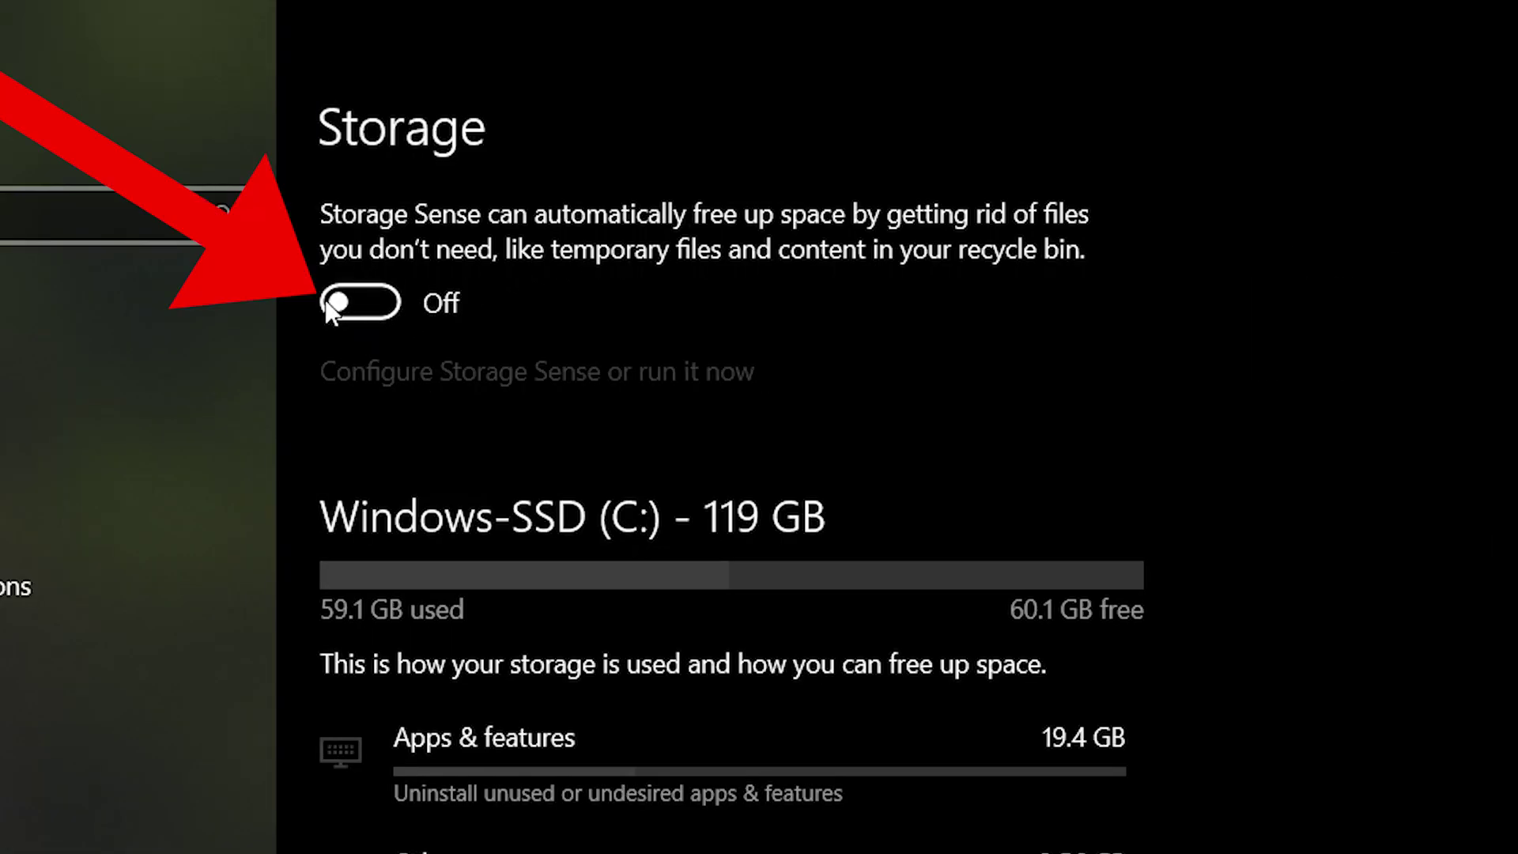
{"action": "left_click", "coordinate": [349, 306]}
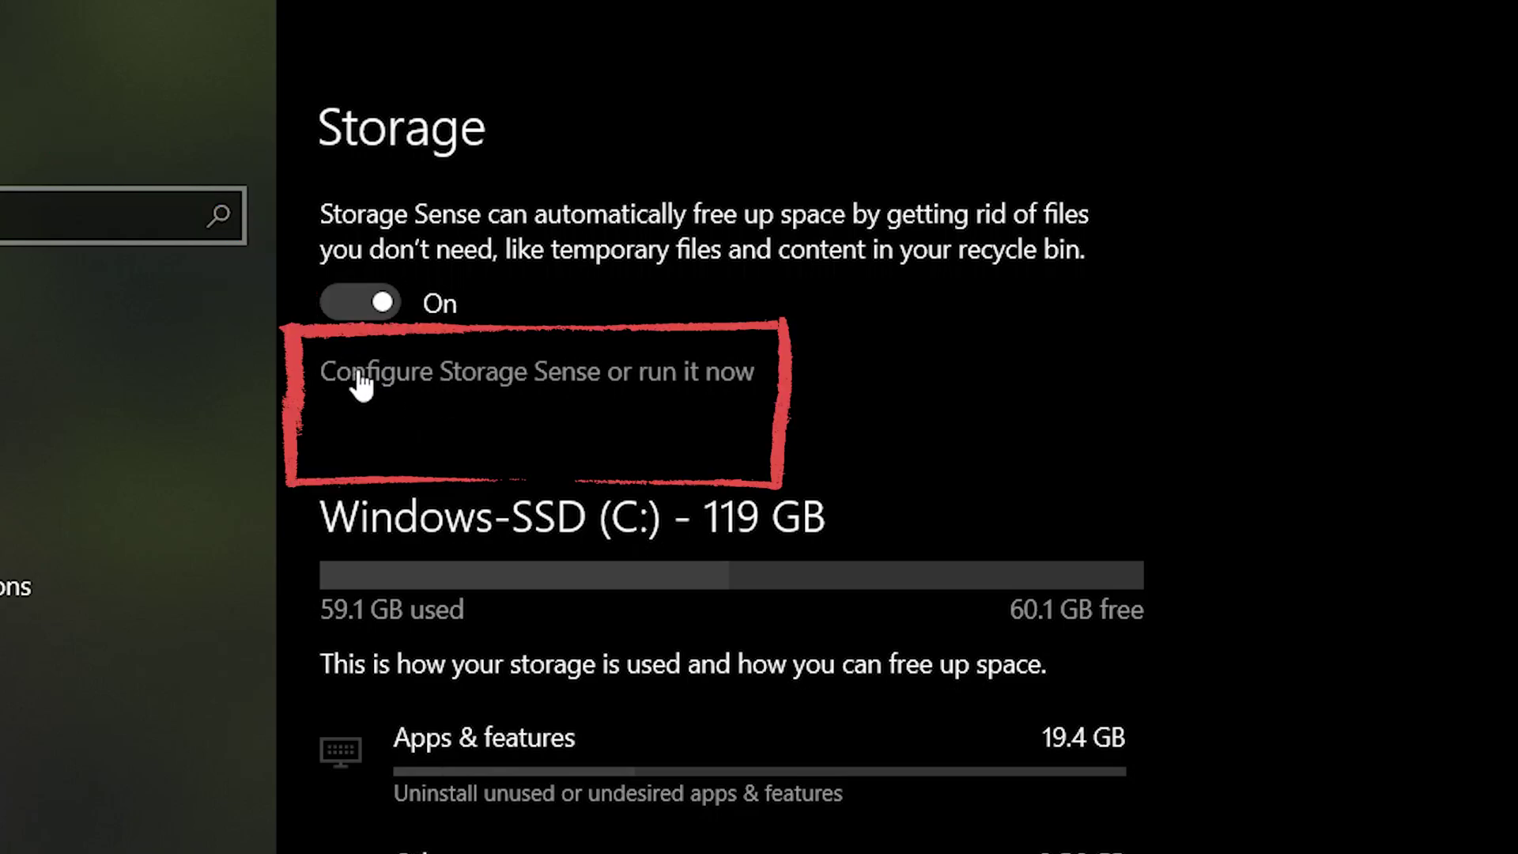
Keep Storage Sense at Every day and run Clean now to free space immediately
{"action": "left_click", "coordinate": [507, 379]}
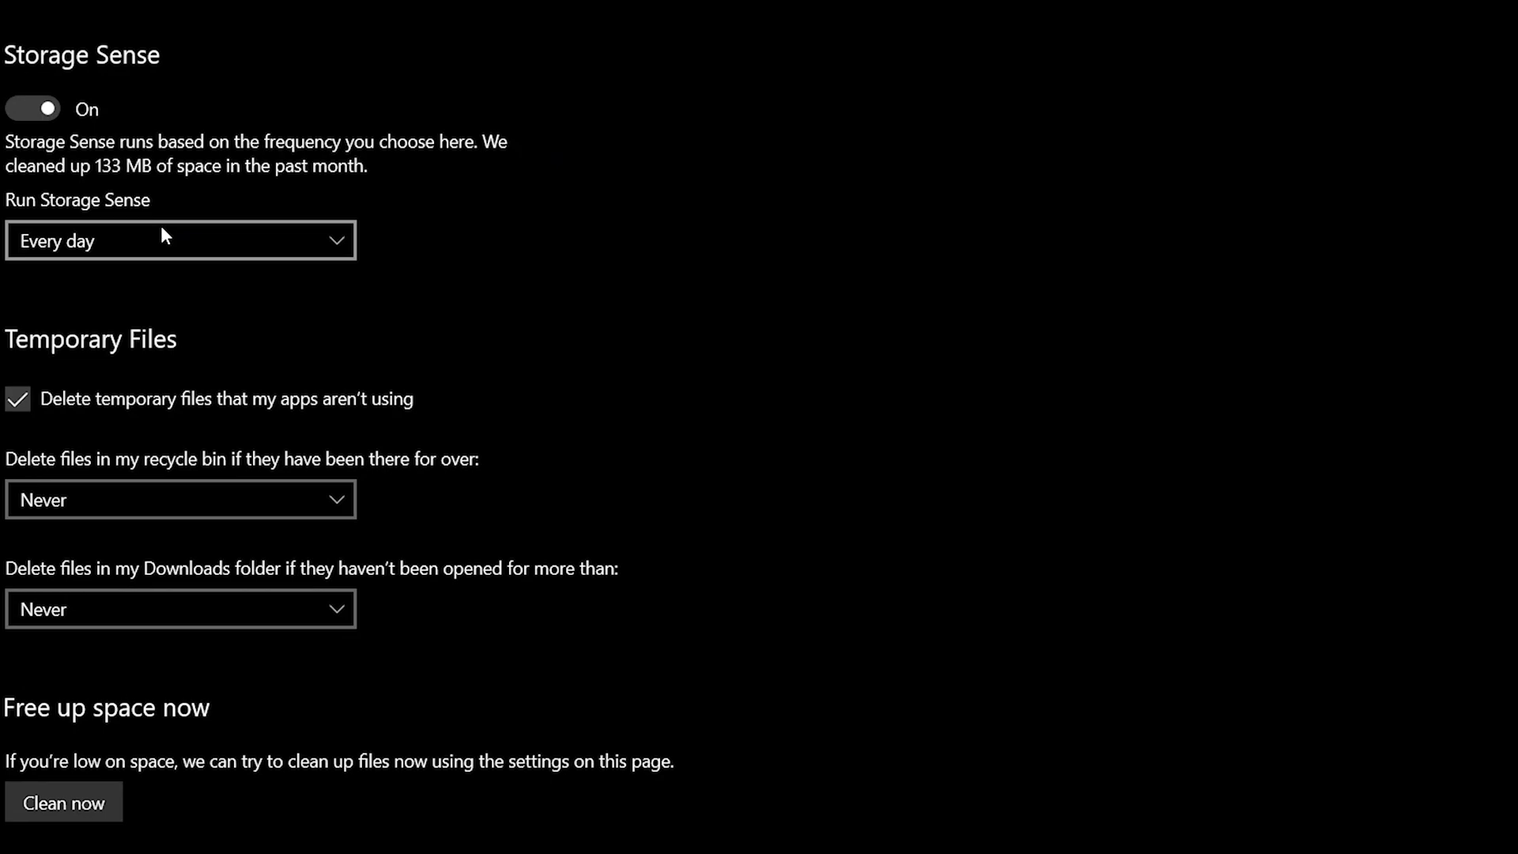
{"action": "left_click", "coordinate": [162, 230]}
{"action": "left_click", "coordinate": [198, 238]}
{"action": "left_click", "coordinate": [198, 237]}
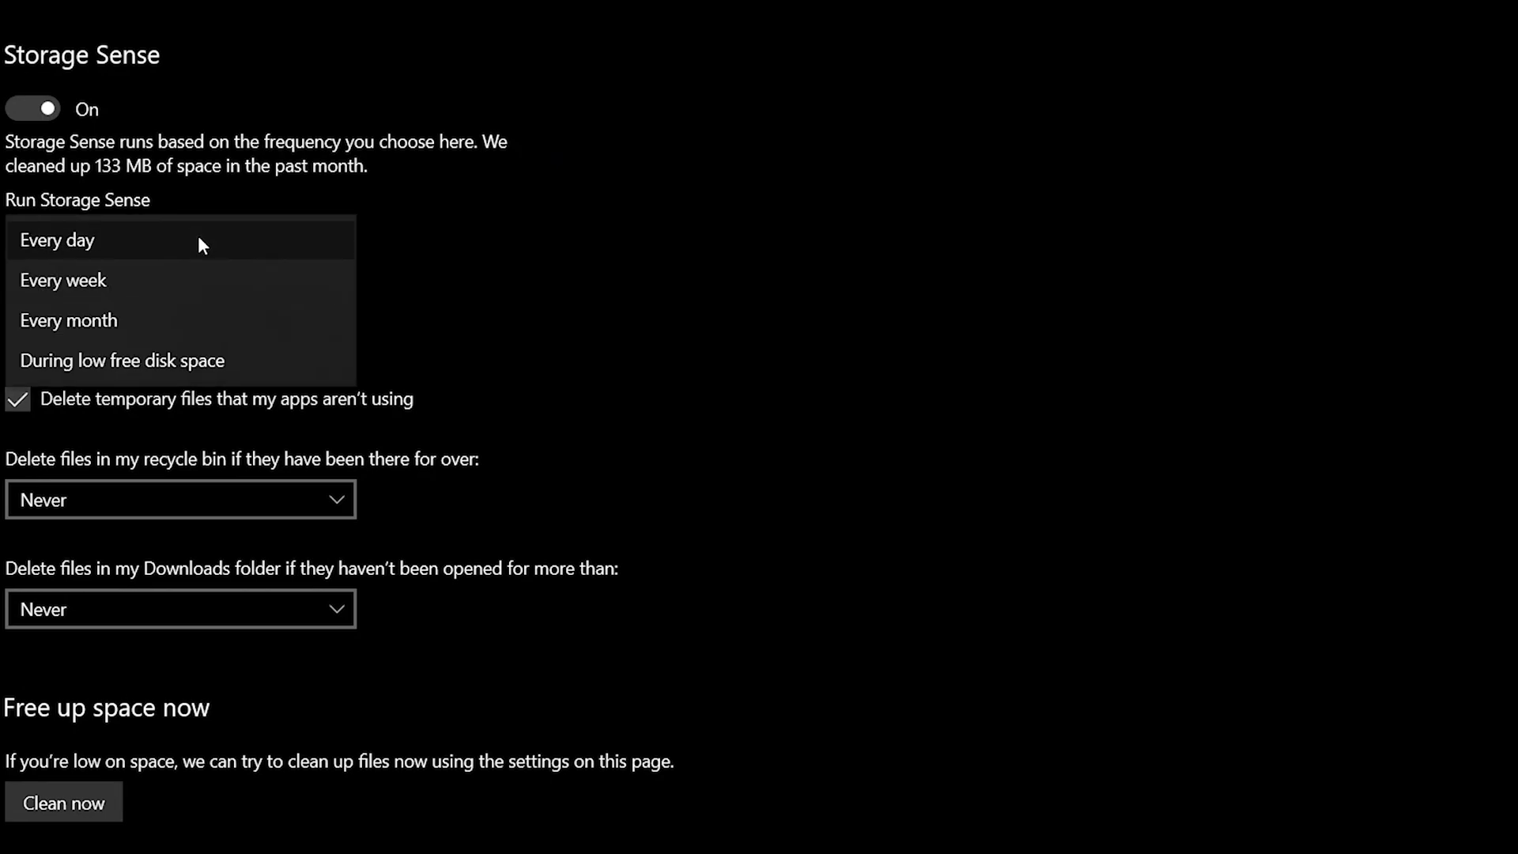
{"action": "left_click", "coordinate": [144, 255]}
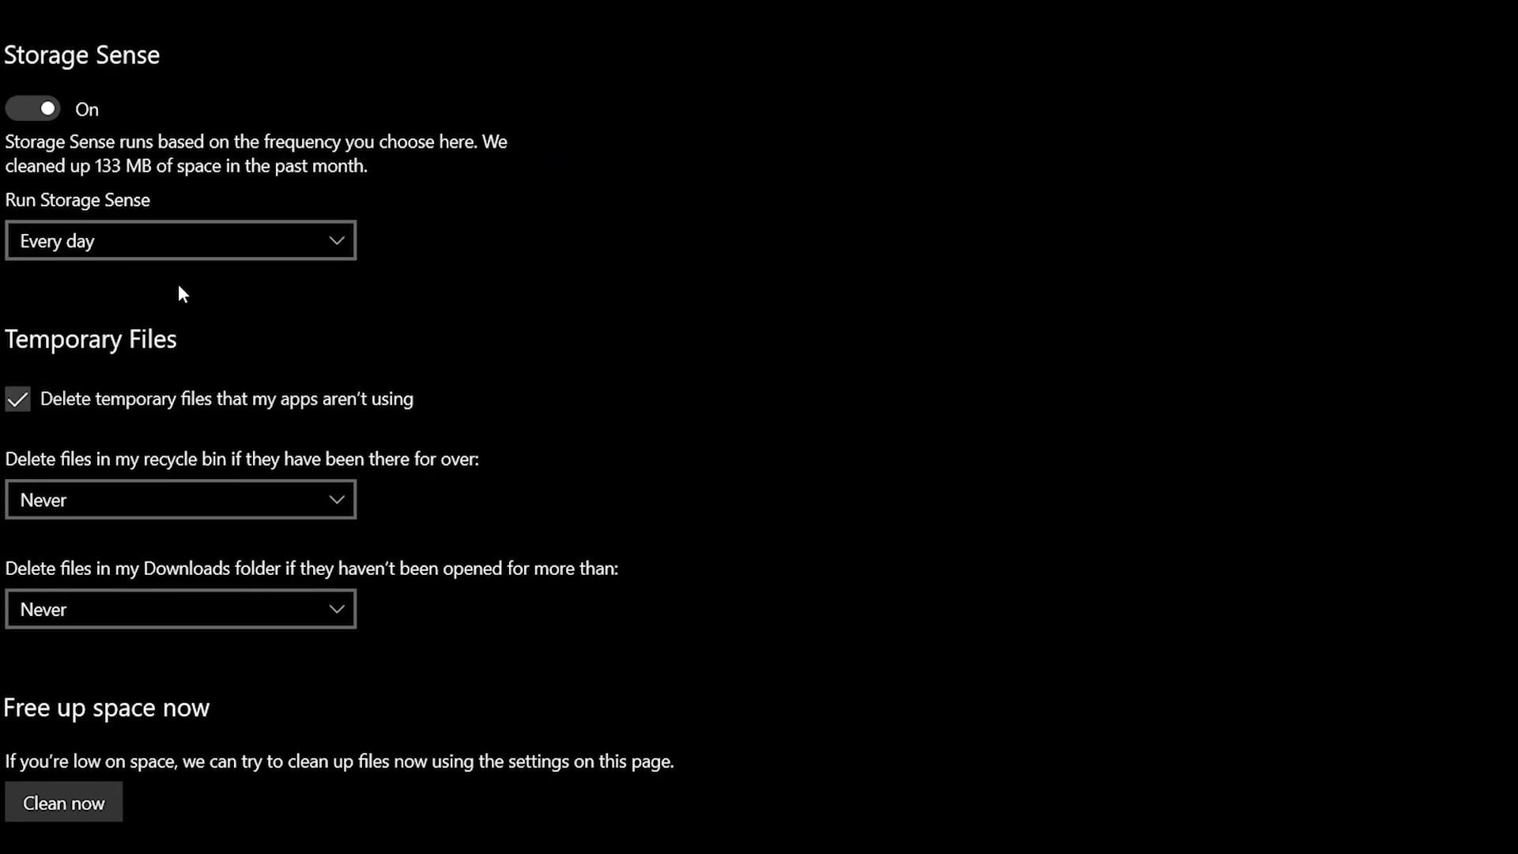
{"action": "left_click", "coordinate": [143, 237]}
{"action": "left_click", "coordinate": [142, 237]}
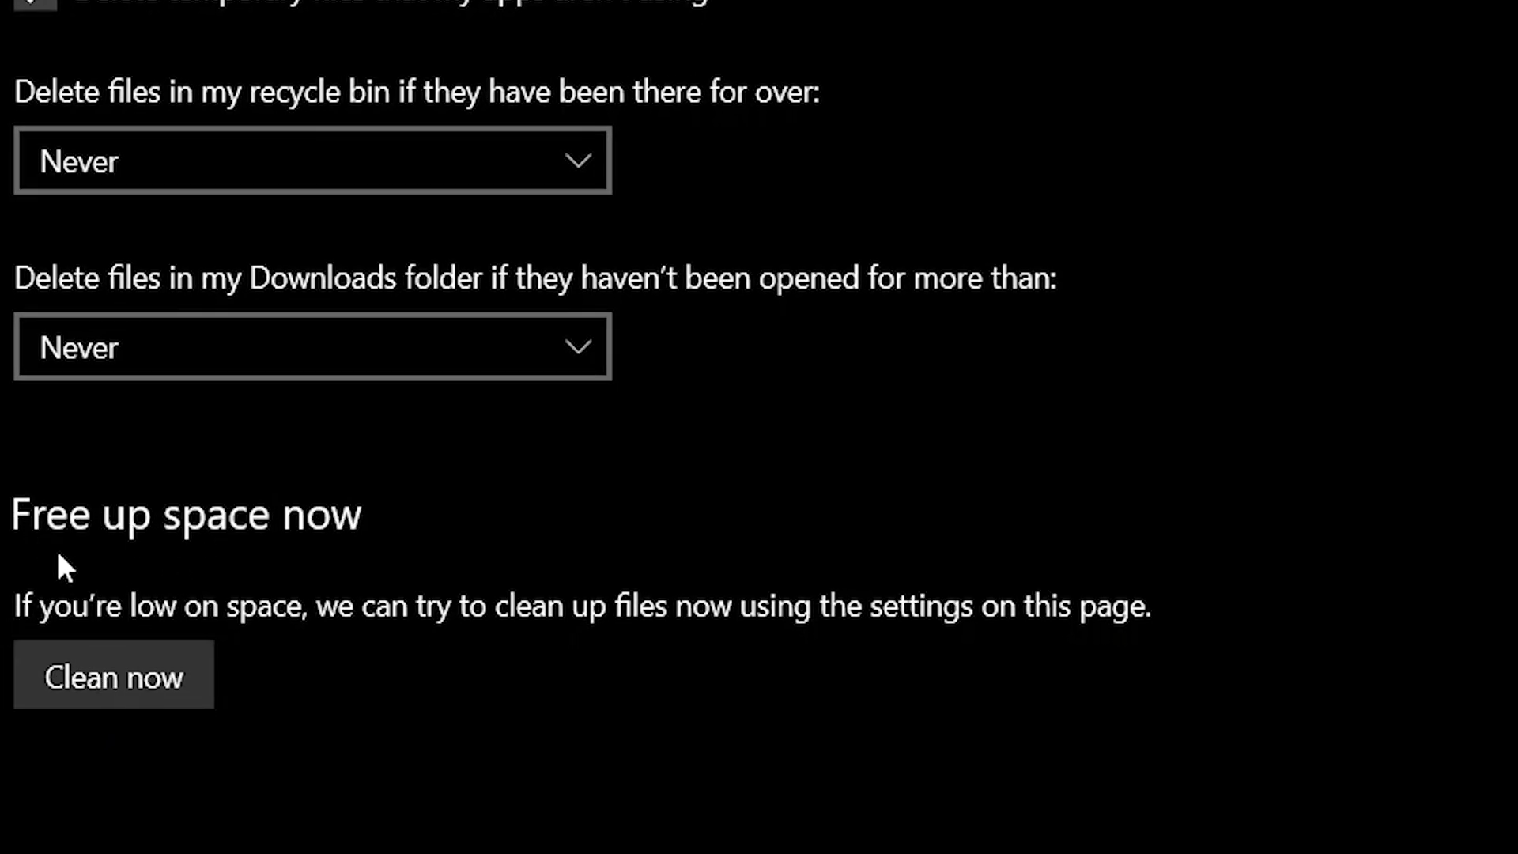
{"action": "left_click", "coordinate": [142, 702]}
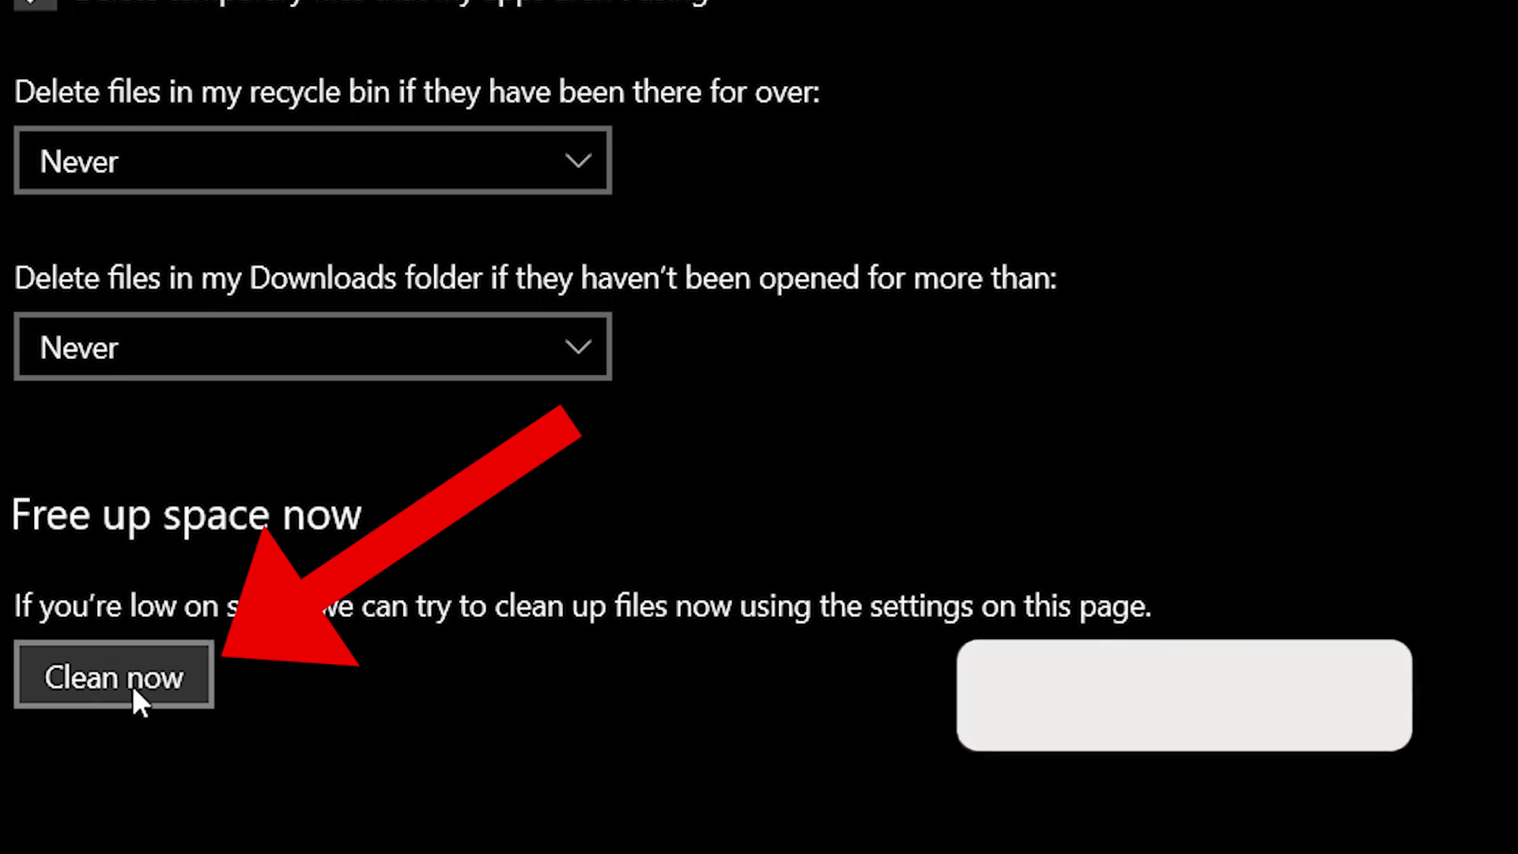
{"action": "left_click", "coordinate": [117, 680]}
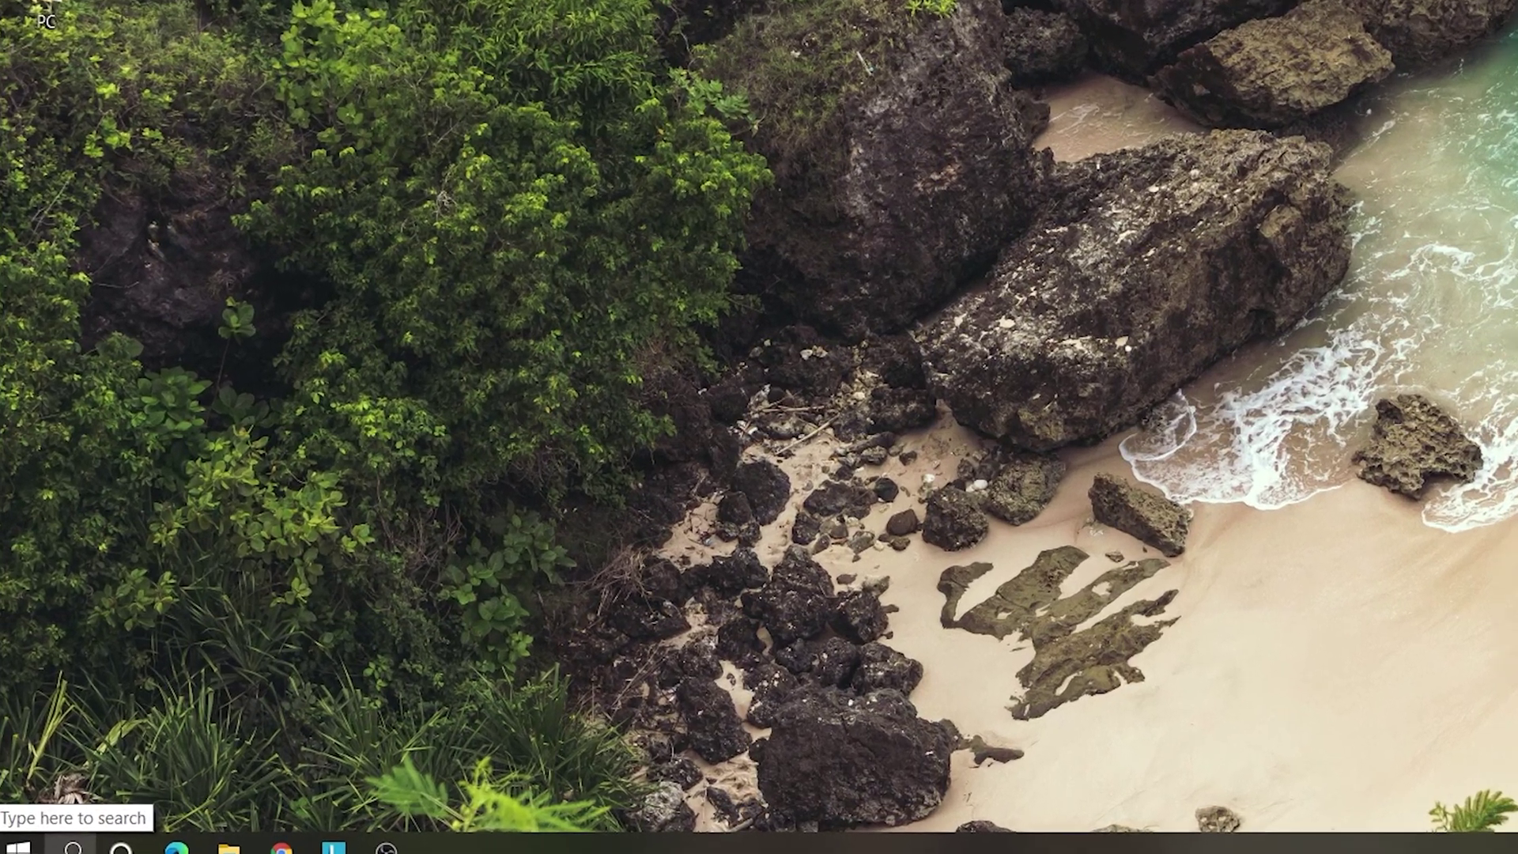
Launch Disk Cleanup as administrator from a 'Disk' search and scan the Windows-SSD (C:) drive
{"action": "left_click", "coordinate": [49, 839]}
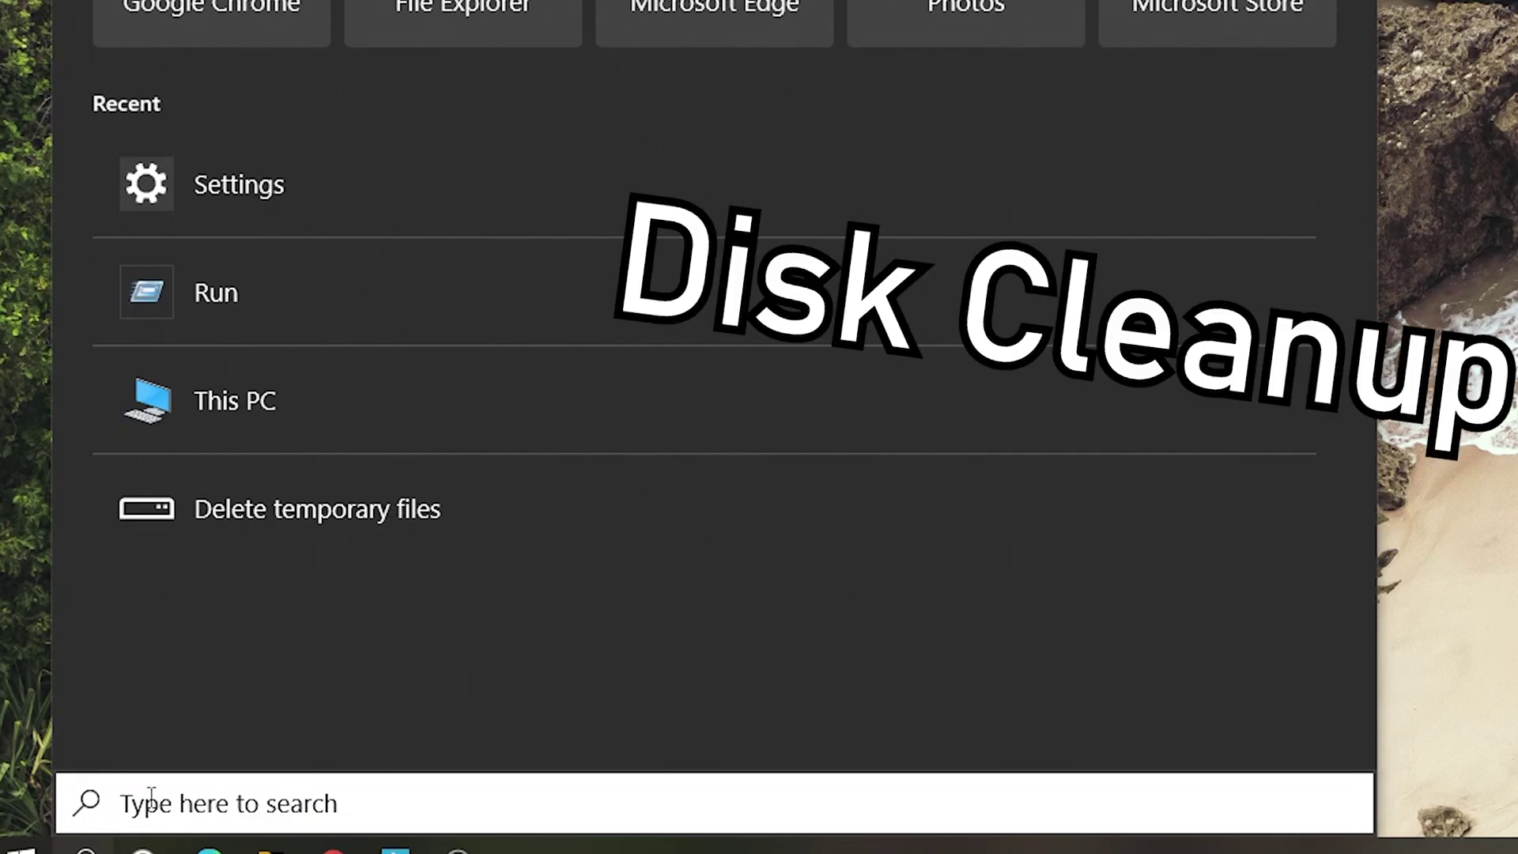
{"action": "type", "text": "Disk"}
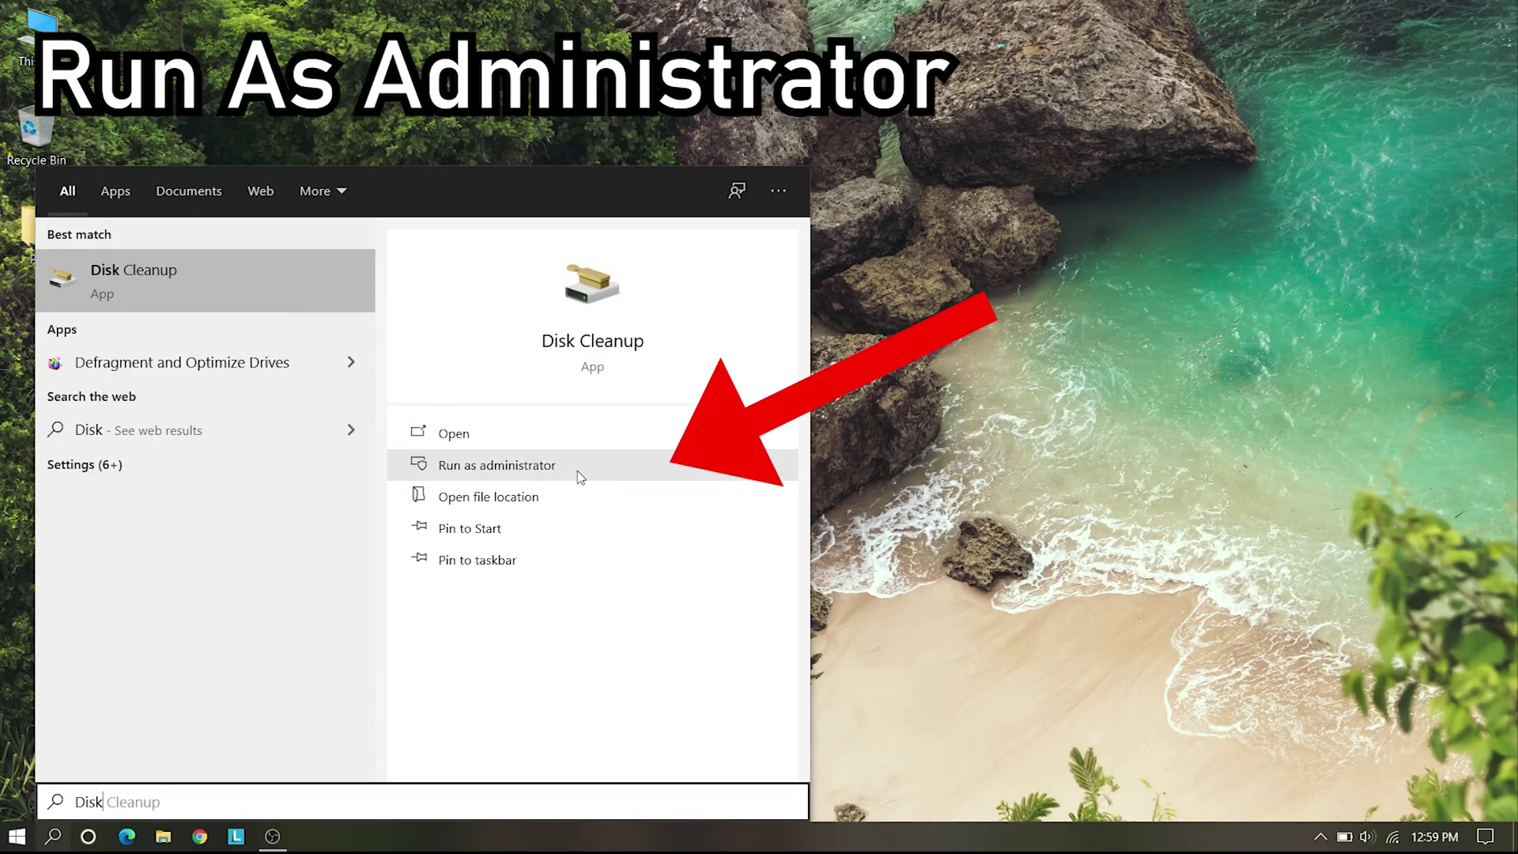
{"action": "left_click", "coordinate": [591, 470]}
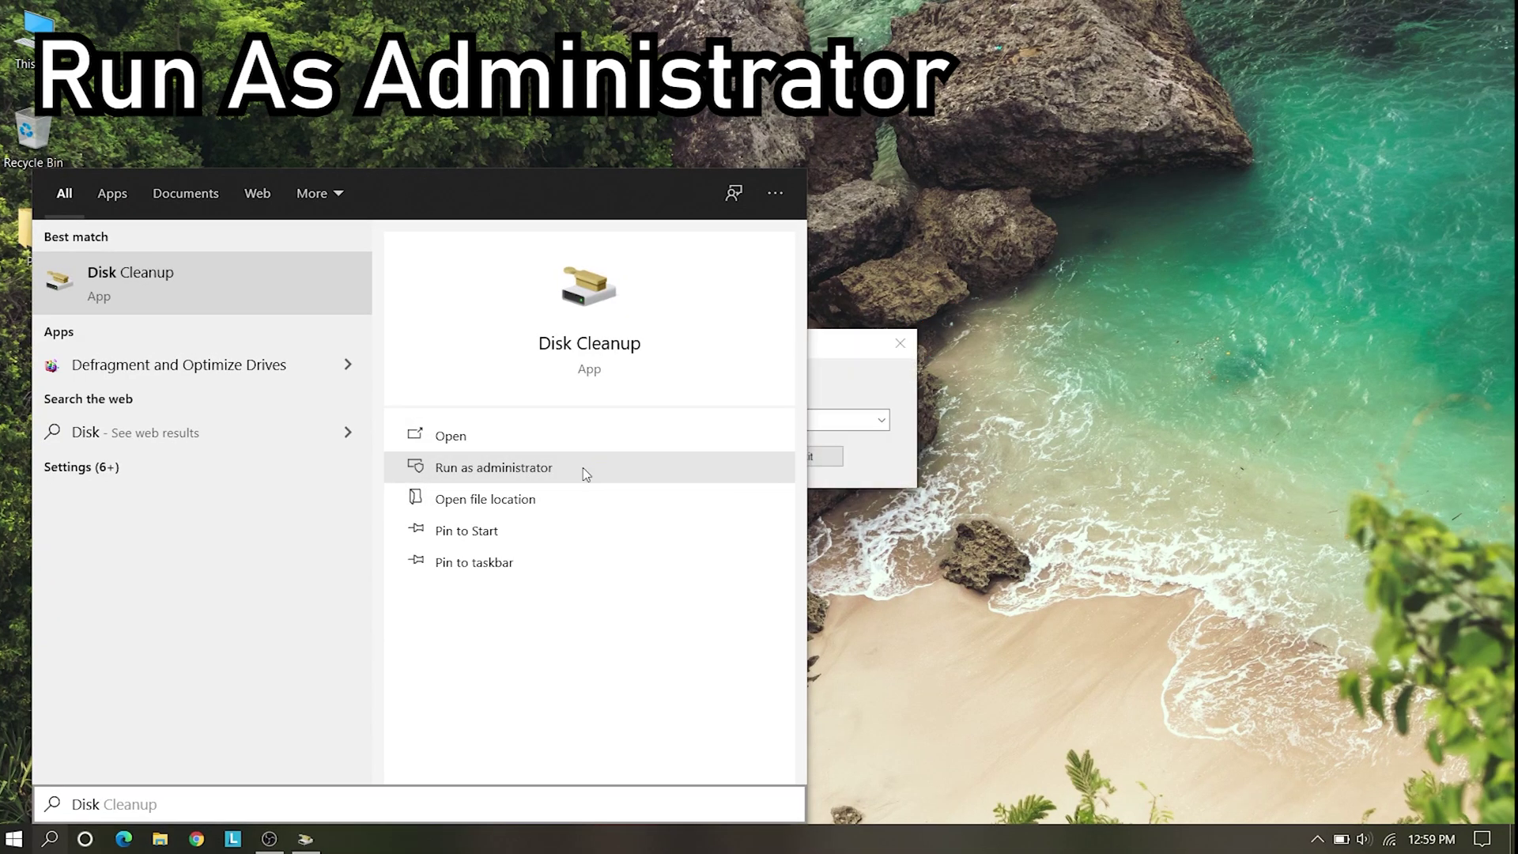
{"action": "left_click", "coordinate": [837, 352]}
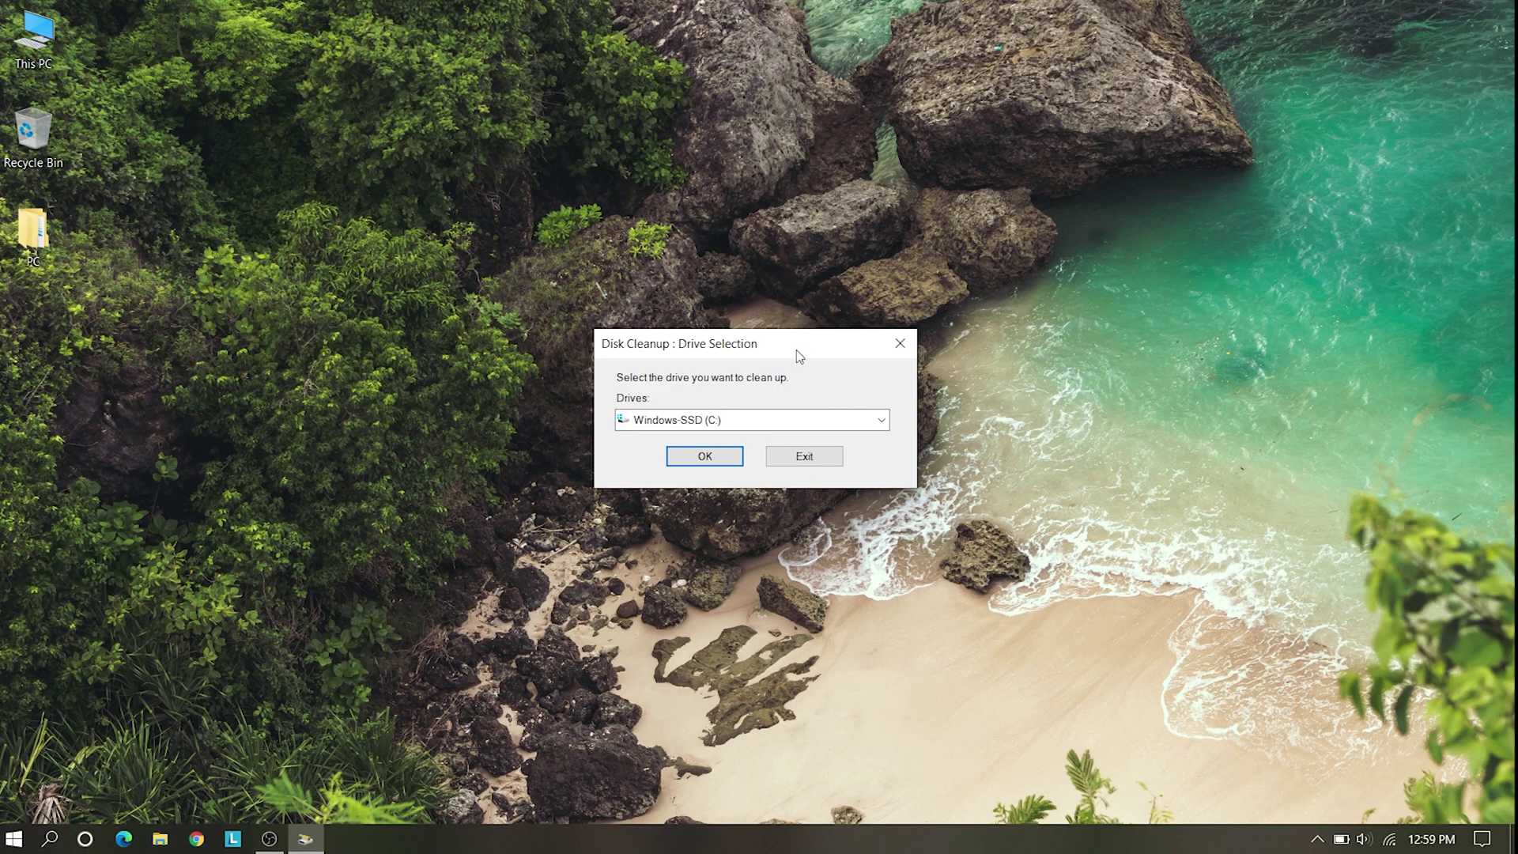
{"action": "left_click_drag", "start_coordinate": [797, 351], "coordinate": [841, 249]}
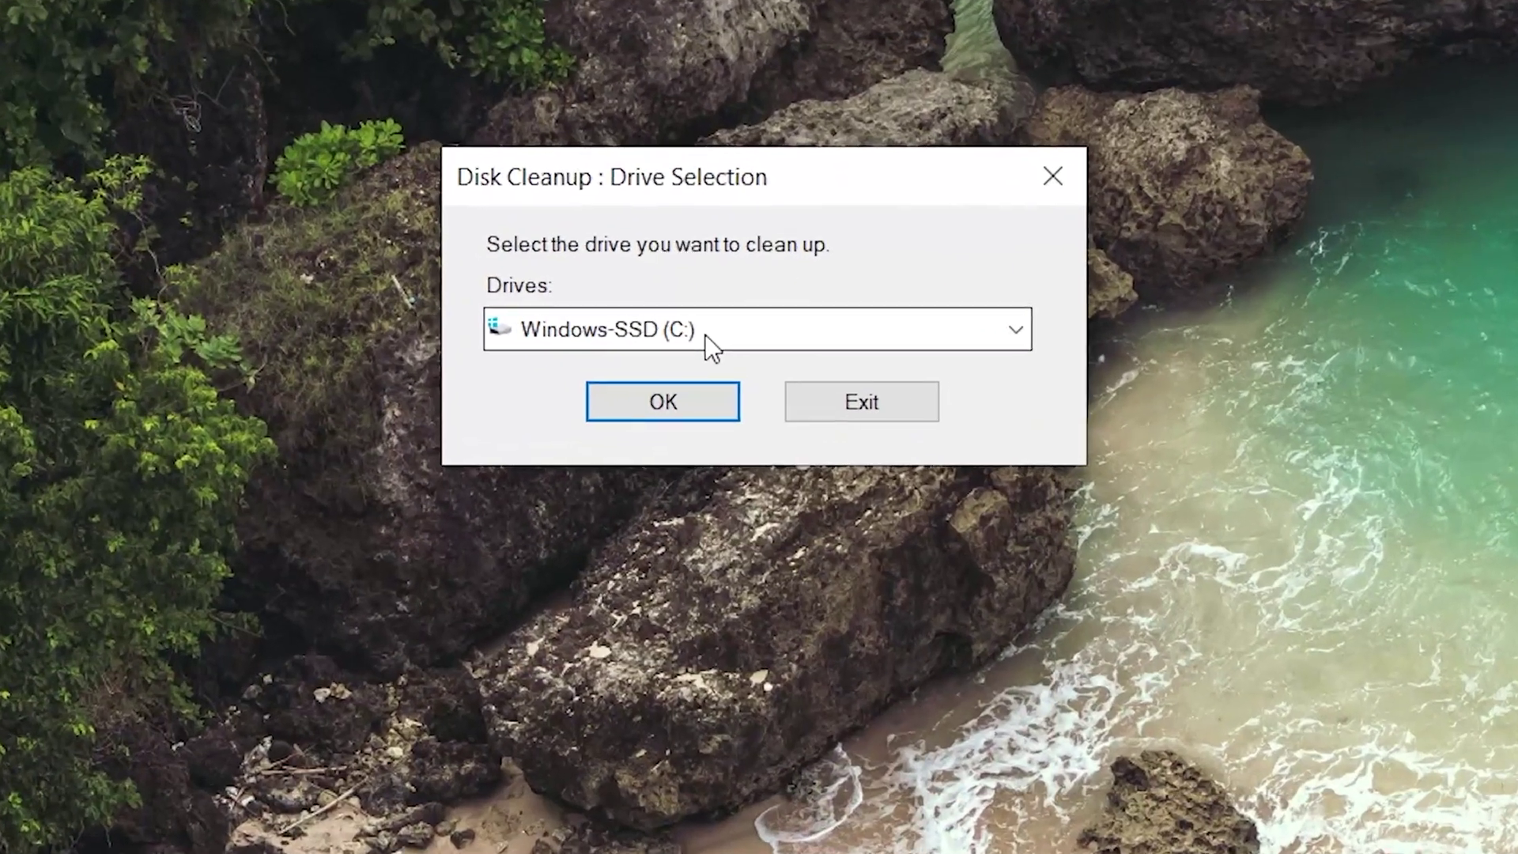
{"action": "left_click", "coordinate": [707, 336]}
{"action": "left_click", "coordinate": [676, 371]}
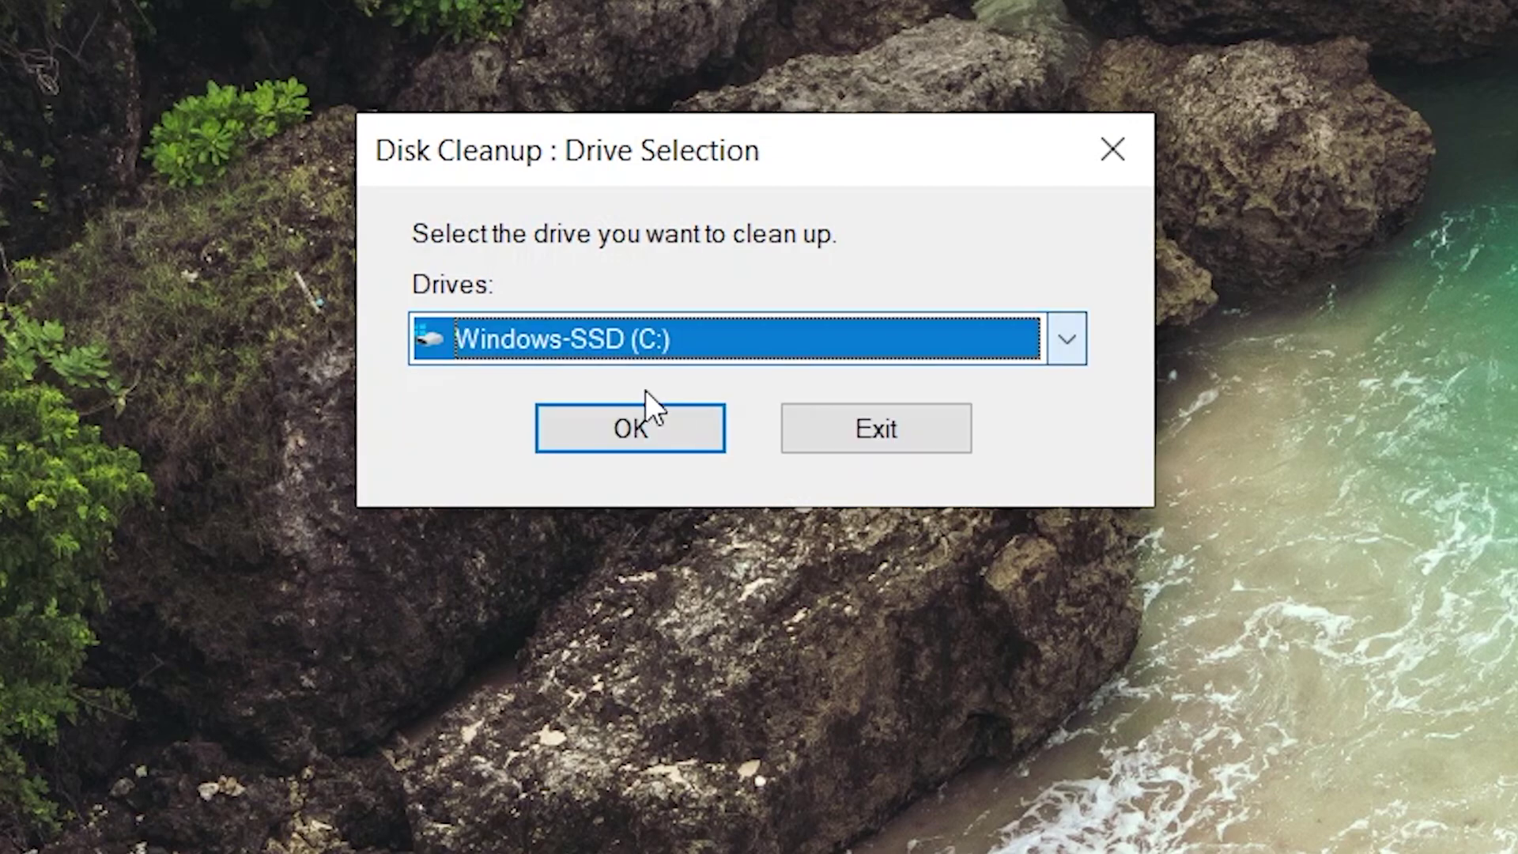
{"action": "left_click", "coordinate": [630, 428]}
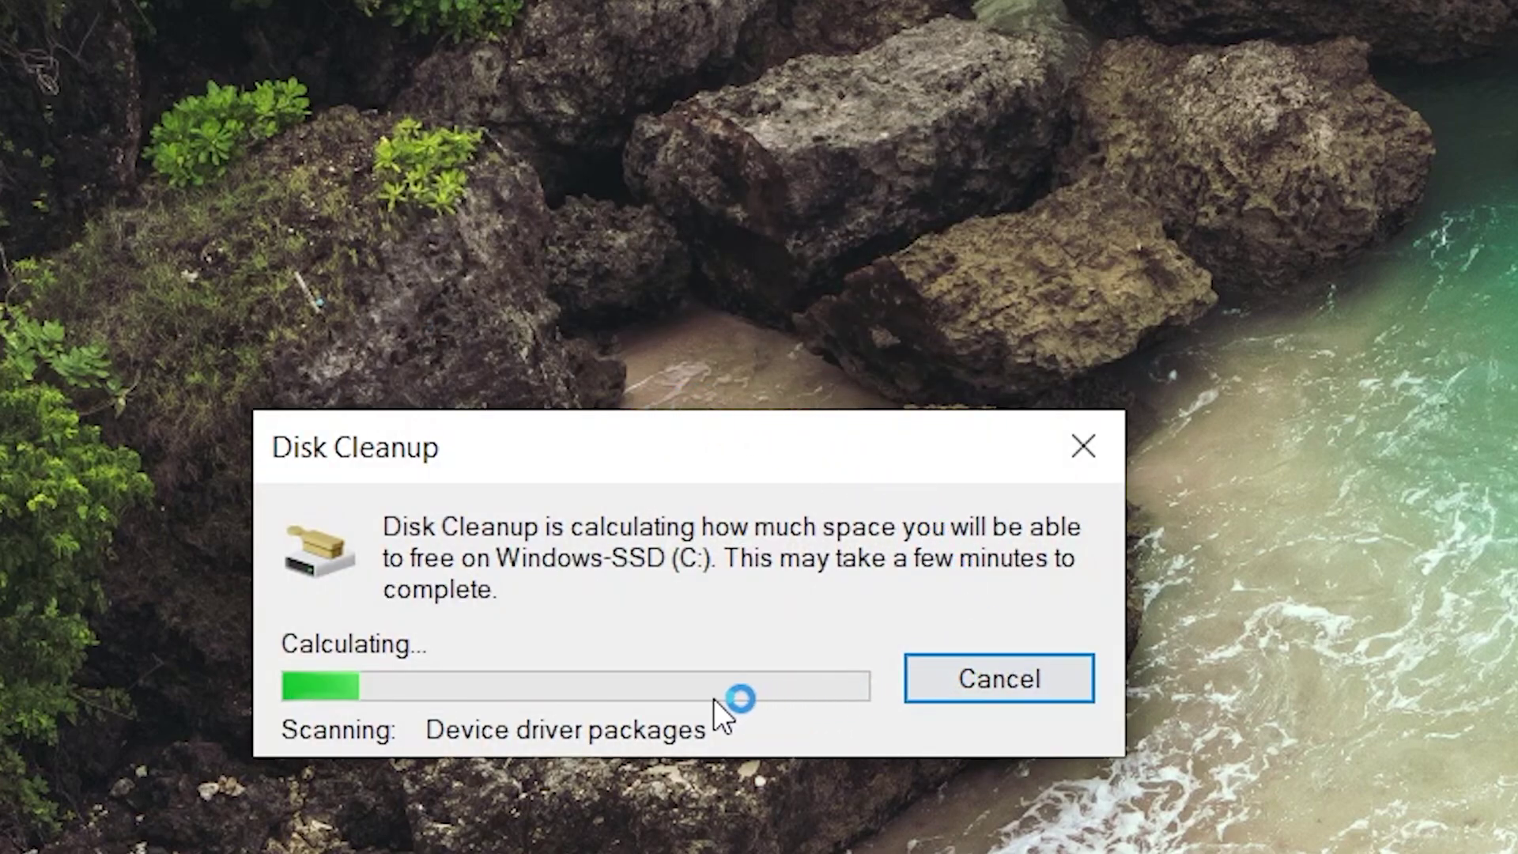
Wait for the C: scan to finish and review the Files to delete list (194 MB selected)
{"action": "left_click_drag", "start_coordinate": [597, 458], "coordinate": [625, 386]}
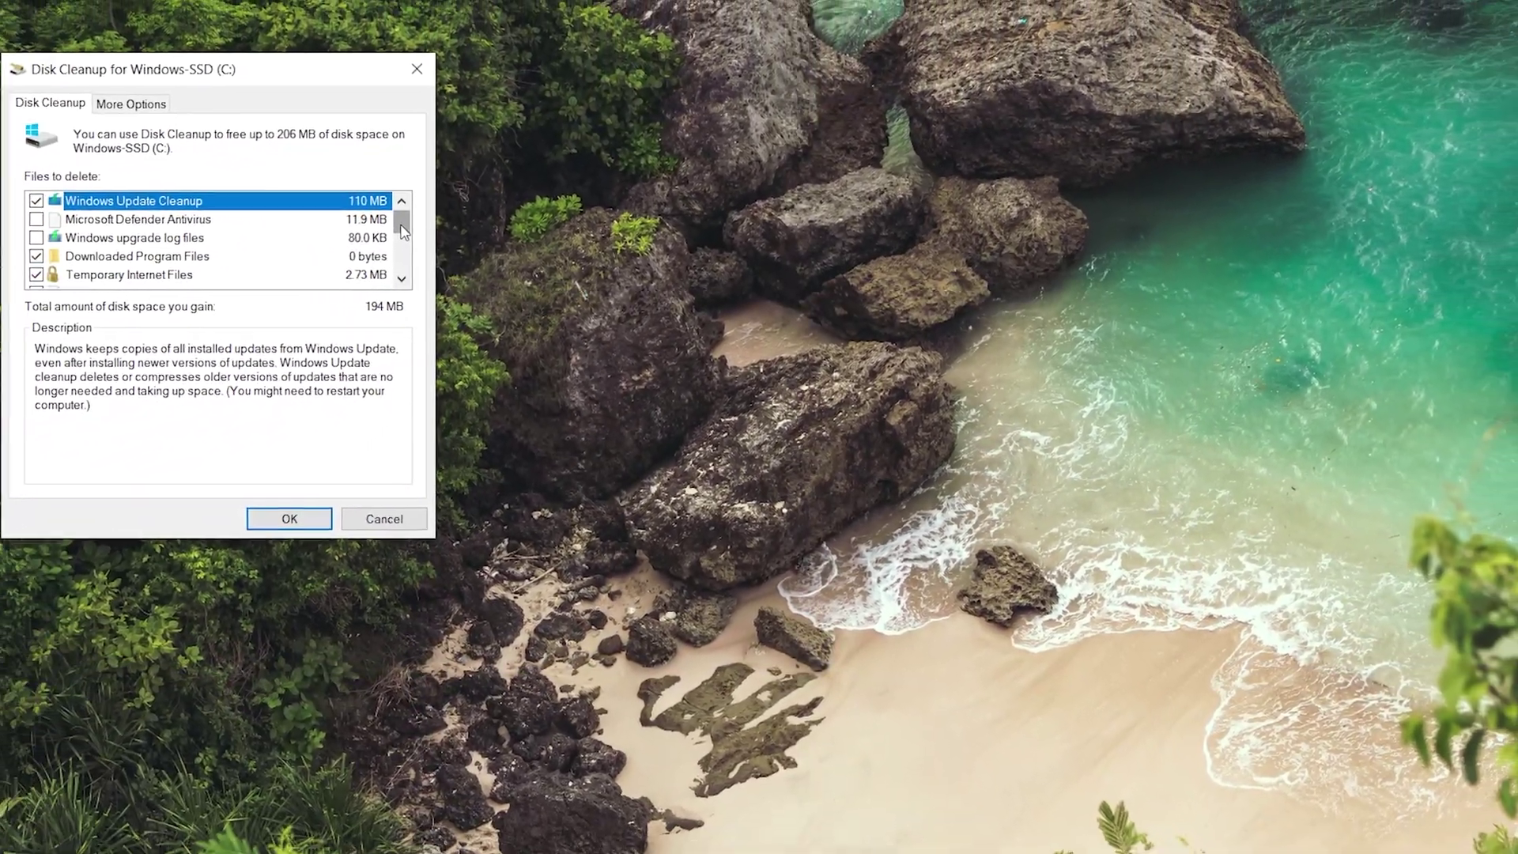
{"action": "scroll", "coordinate": [403, 229], "scroll_direction": "down", "scroll_amount": 3}
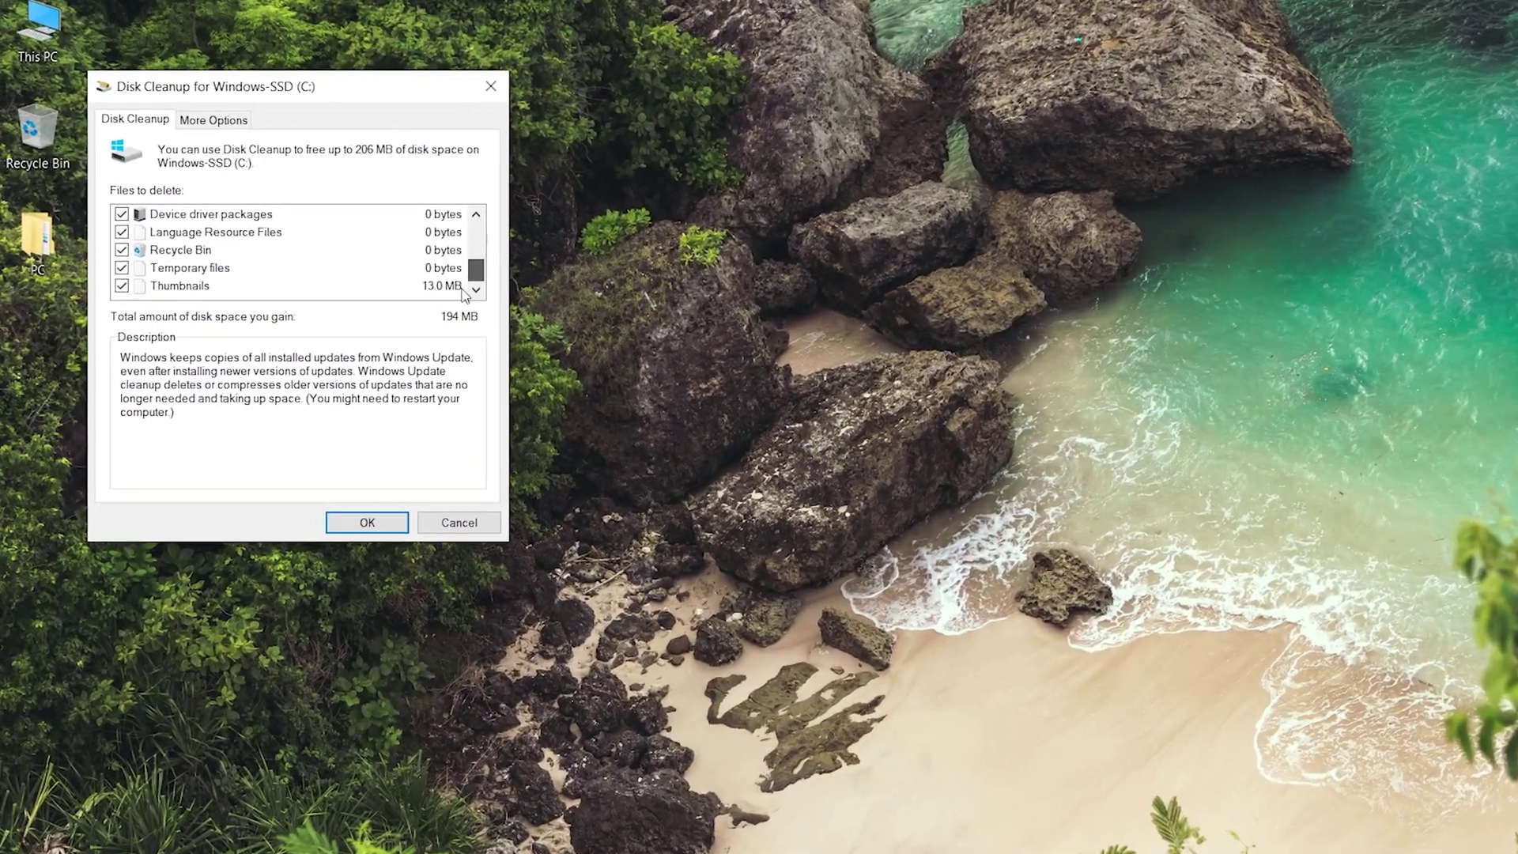
{"action": "scroll", "coordinate": [380, 225], "scroll_direction": "up", "scroll_amount": 3}
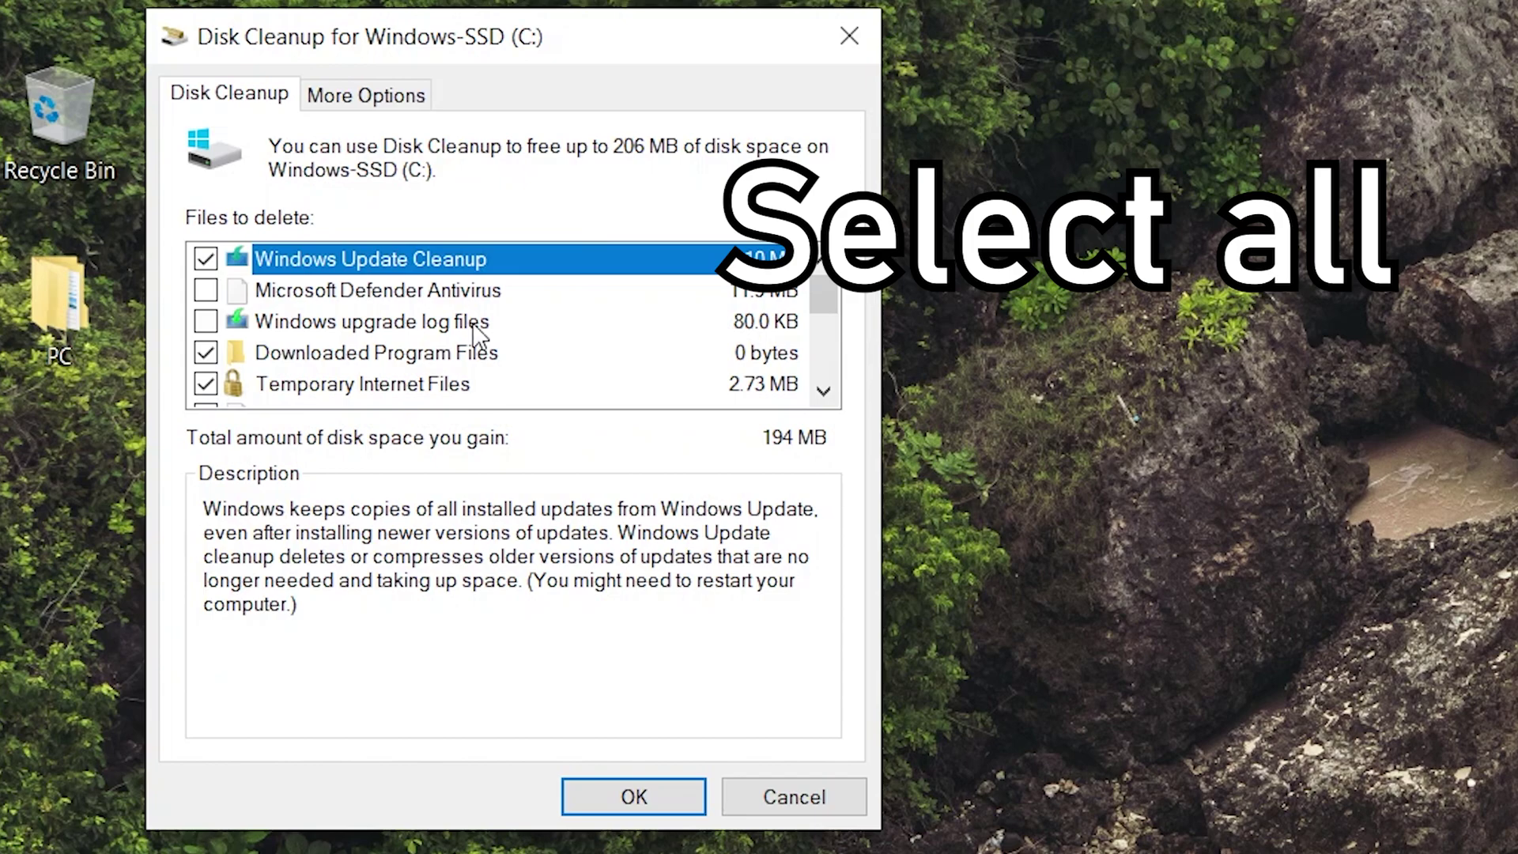
{"action": "left_click_drag", "start_coordinate": [830, 283], "coordinate": [887, 367]}
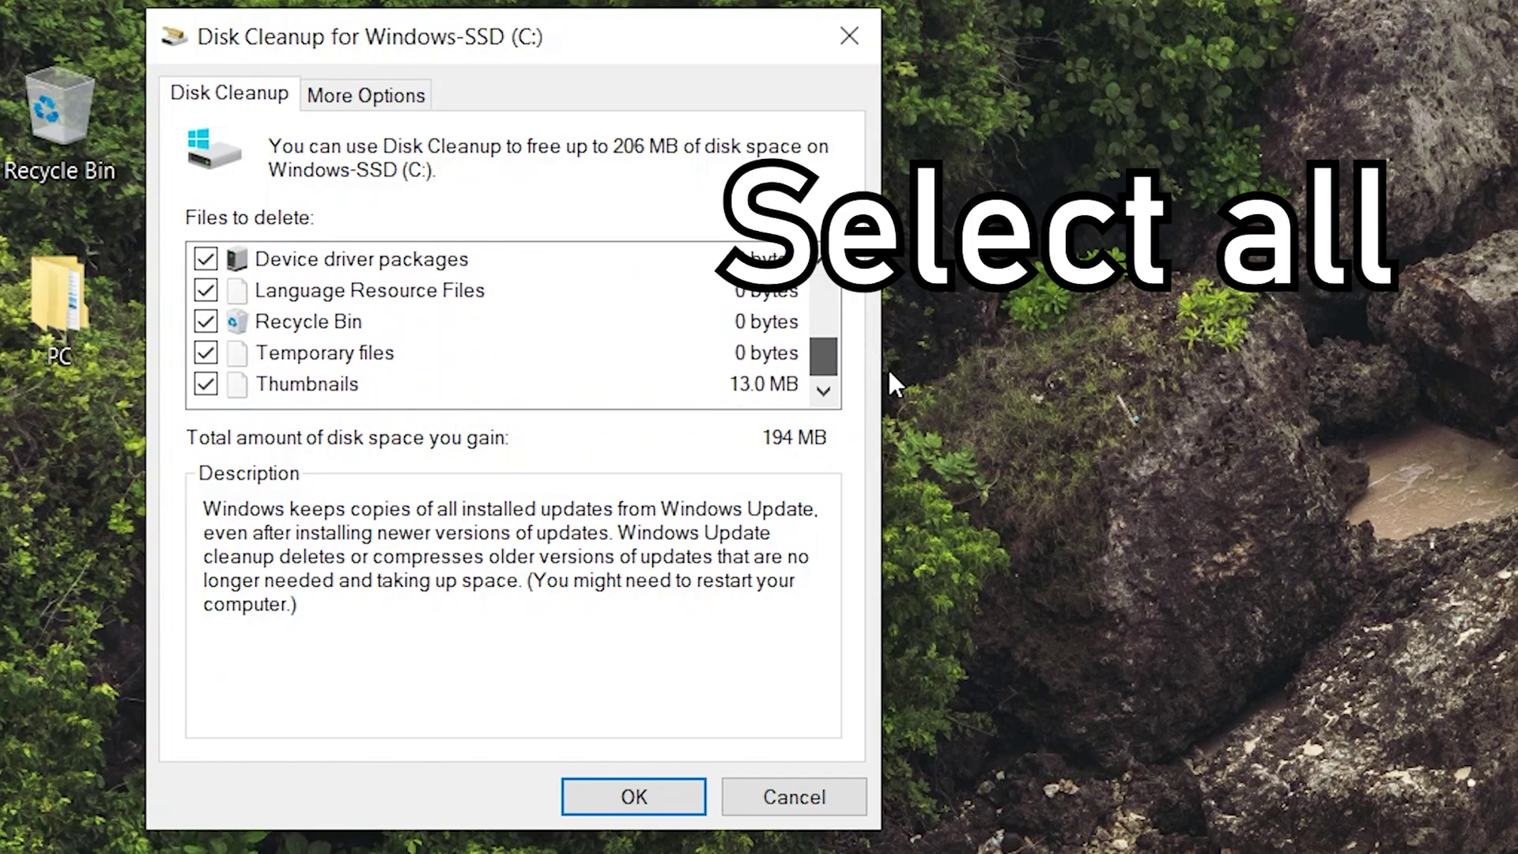
Delete all but the newest restore point via System Restore and Shadow Copies clean-up
{"action": "left_click", "coordinate": [368, 111]}
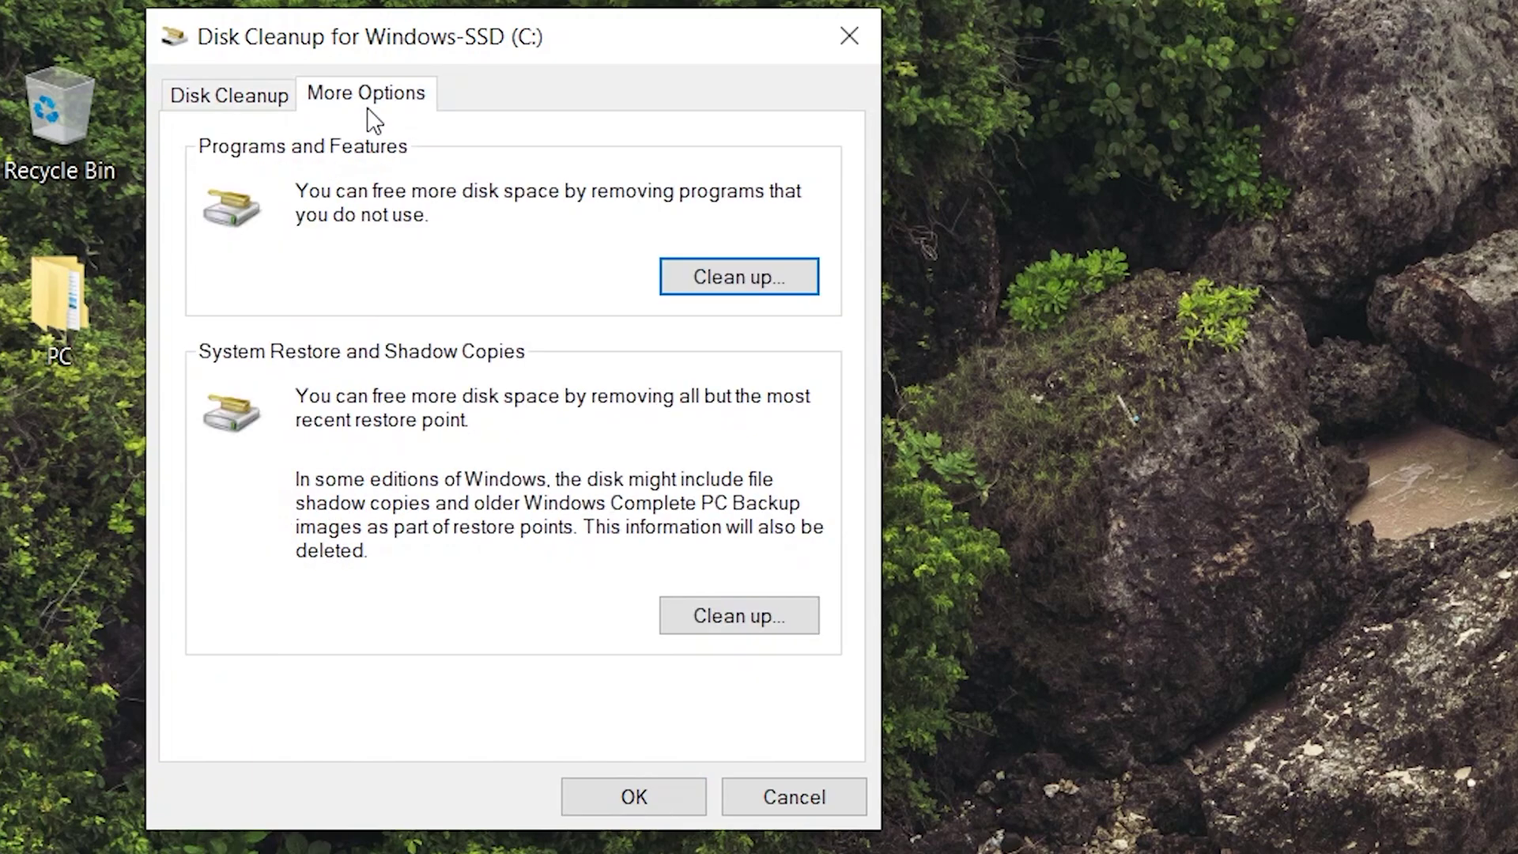
{"action": "left_click", "coordinate": [746, 616]}
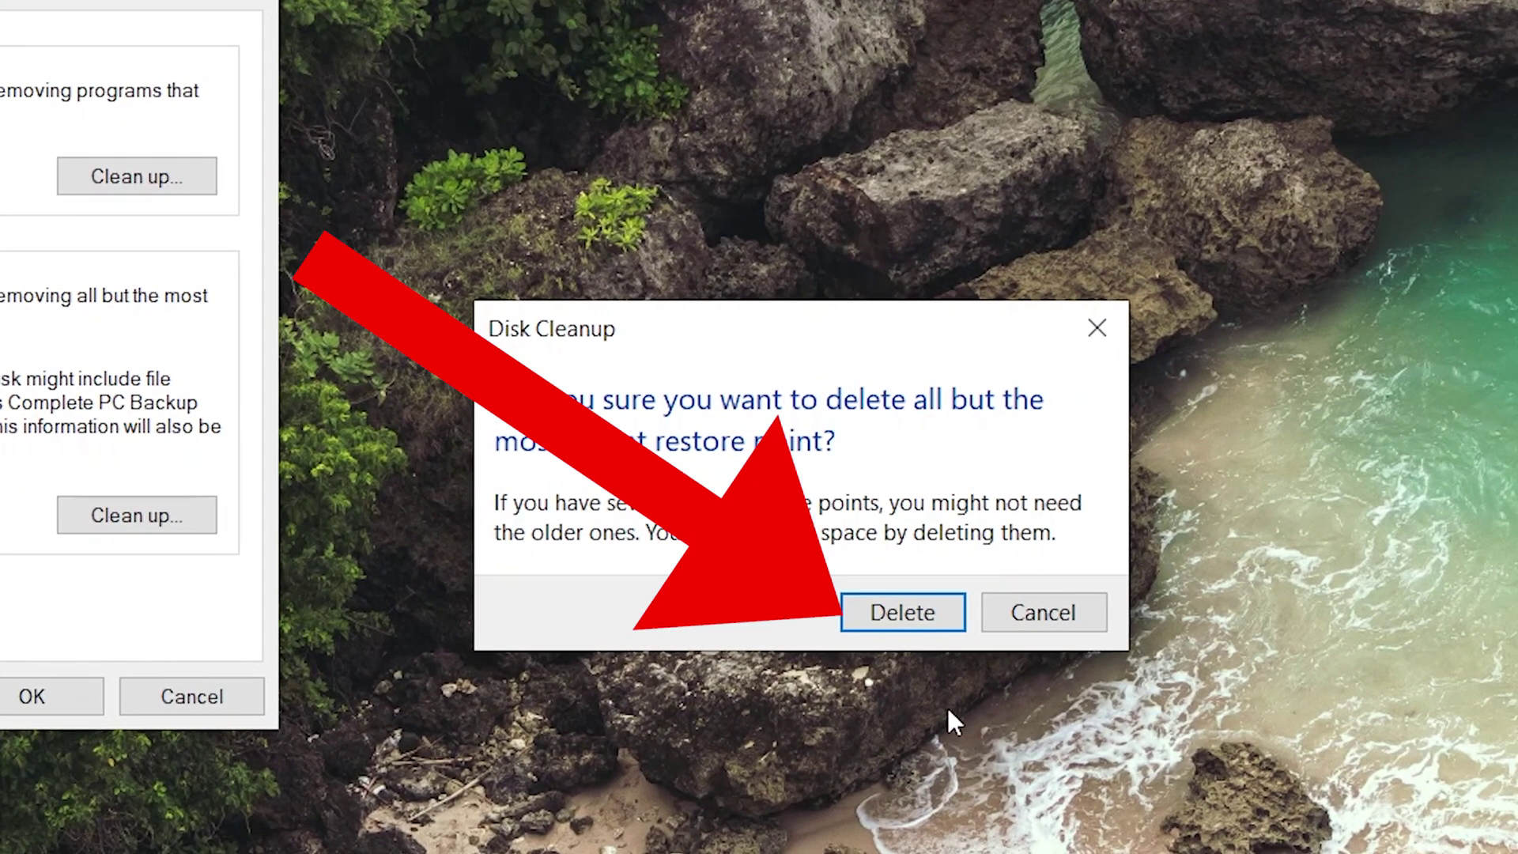
{"action": "left_click", "coordinate": [948, 620]}
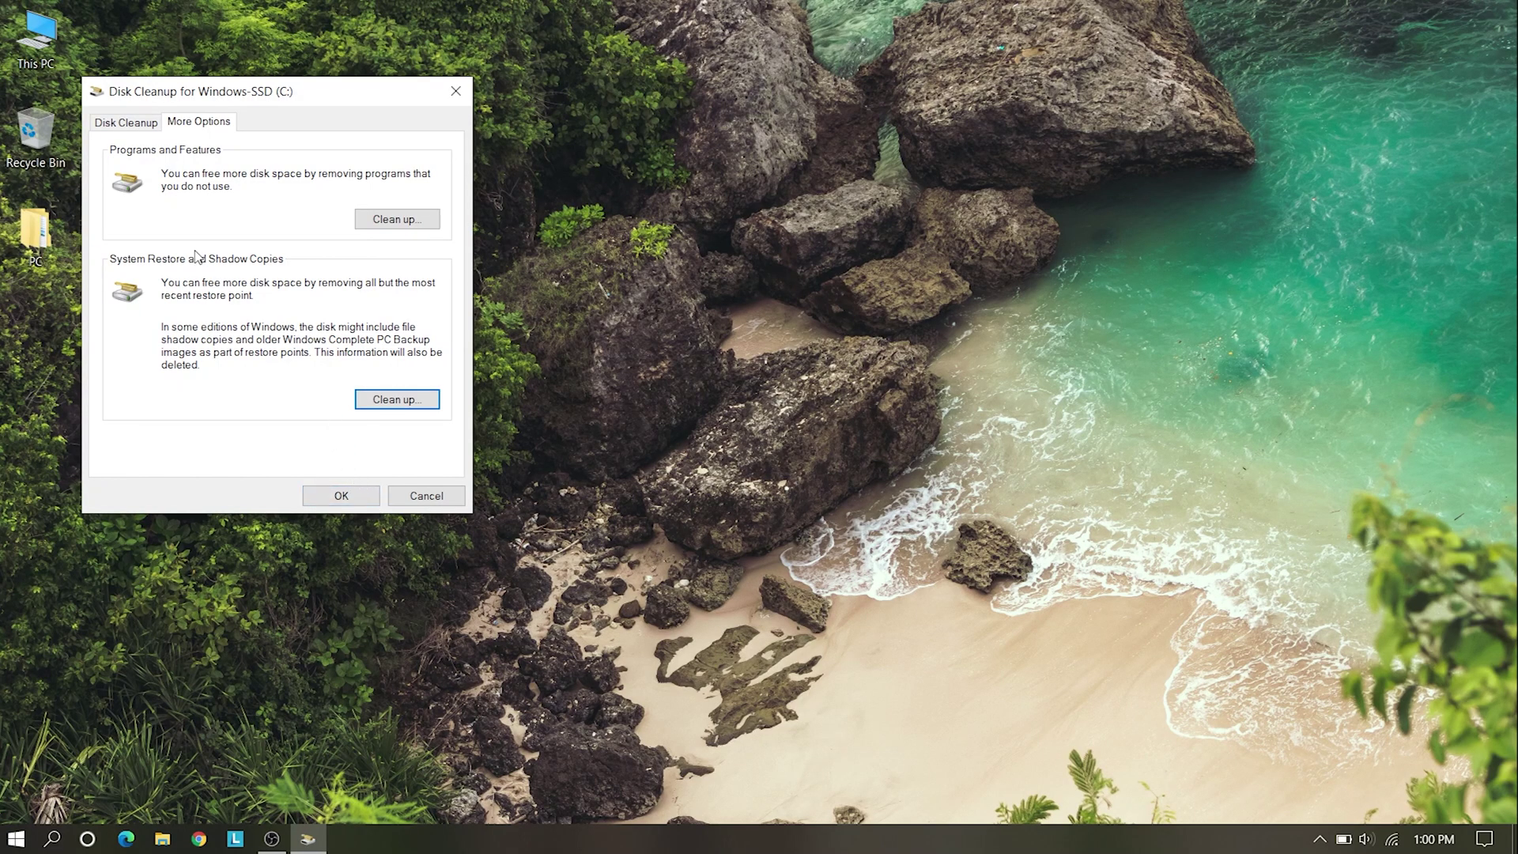
Permanently delete the 194 MB of checked file categories from Windows-SSD (C:)
{"action": "left_click", "coordinate": [139, 128]}
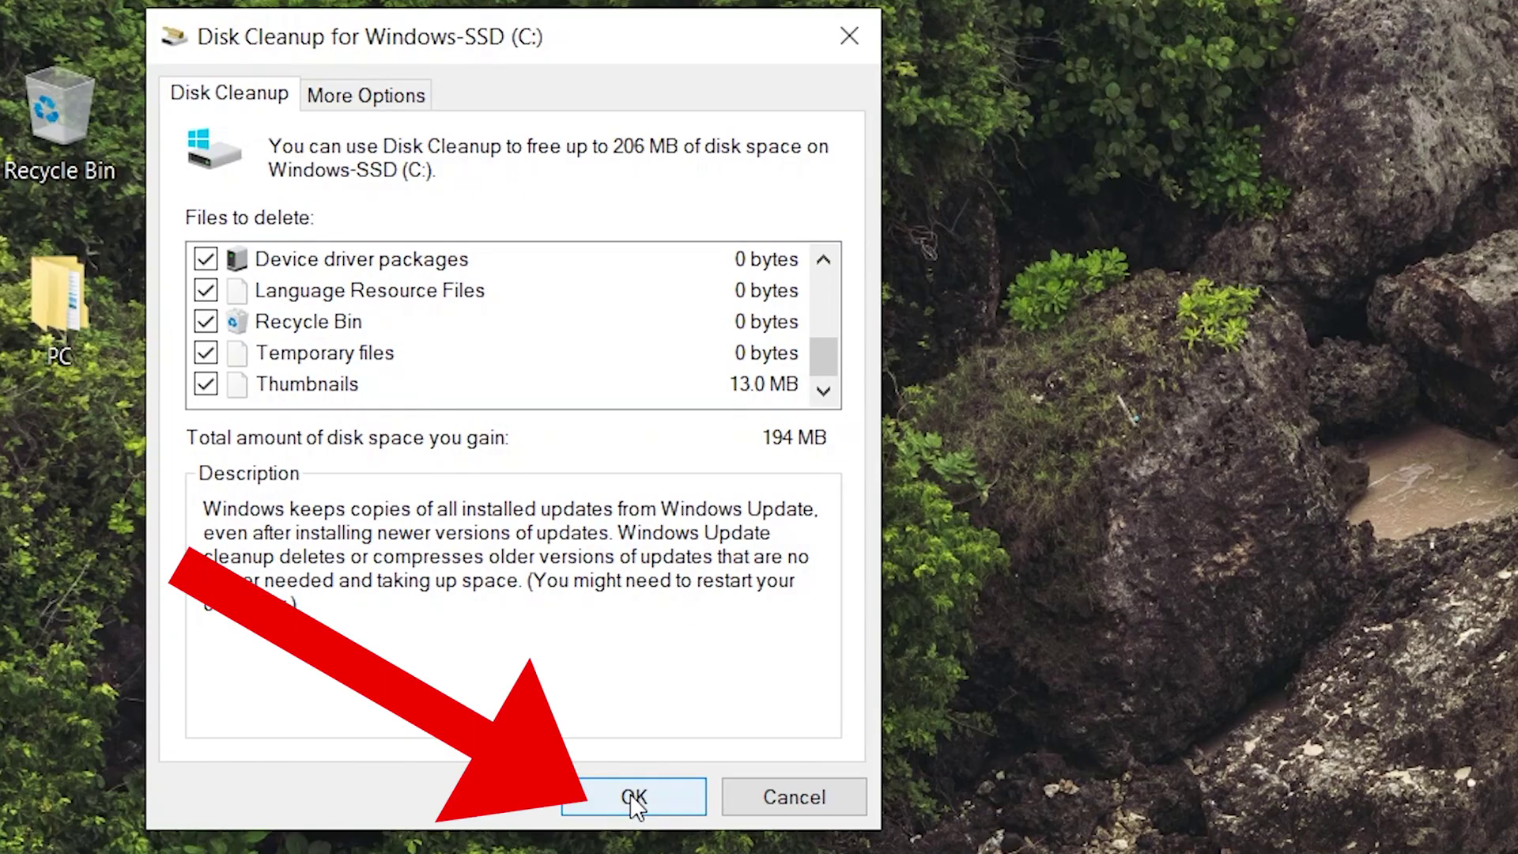
{"action": "left_click", "coordinate": [633, 797]}
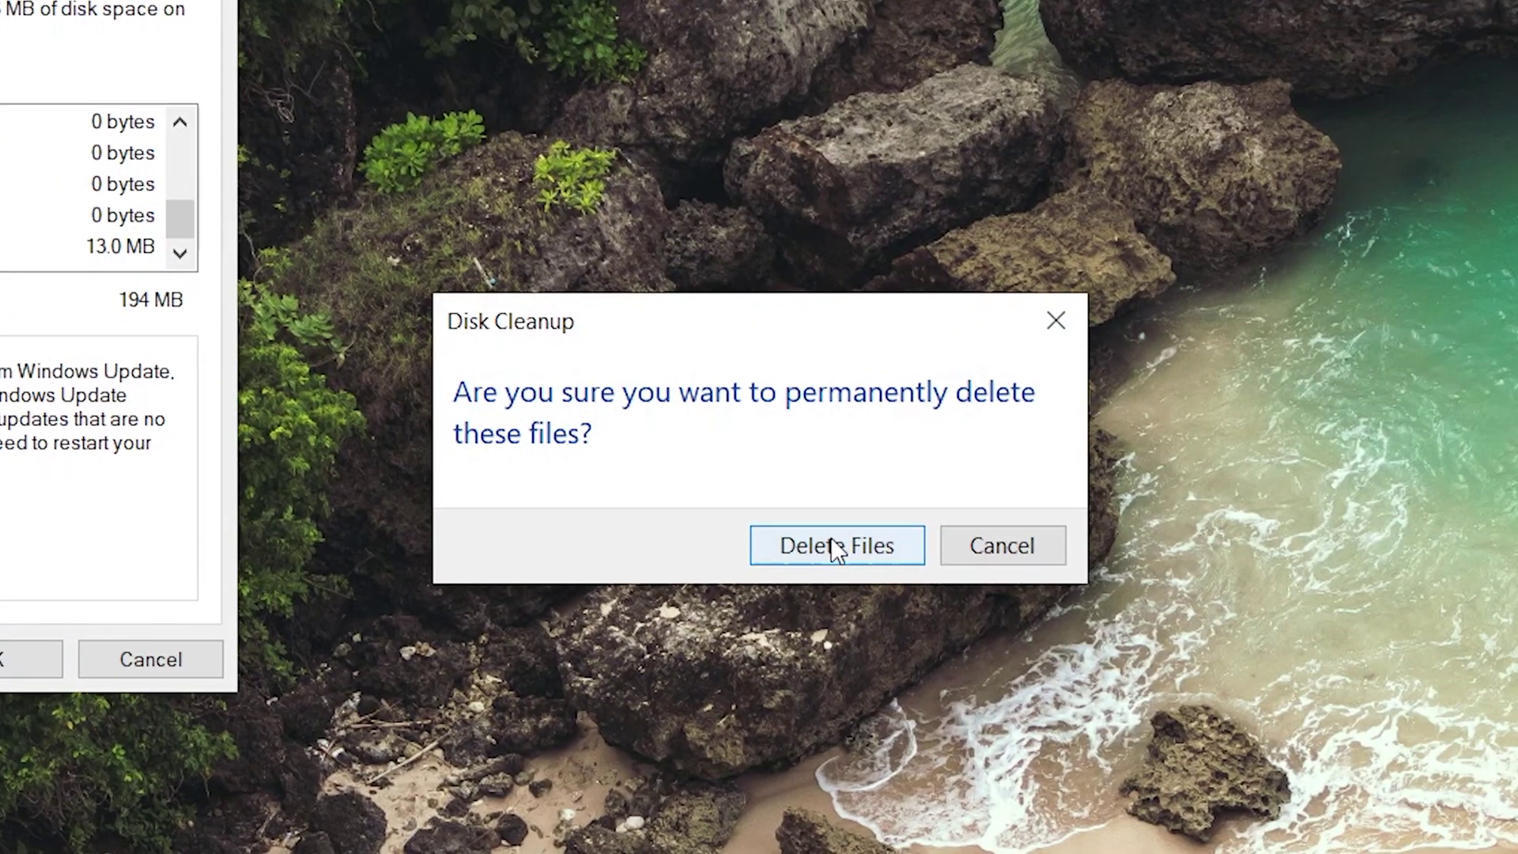
{"action": "left_click", "coordinate": [833, 538]}
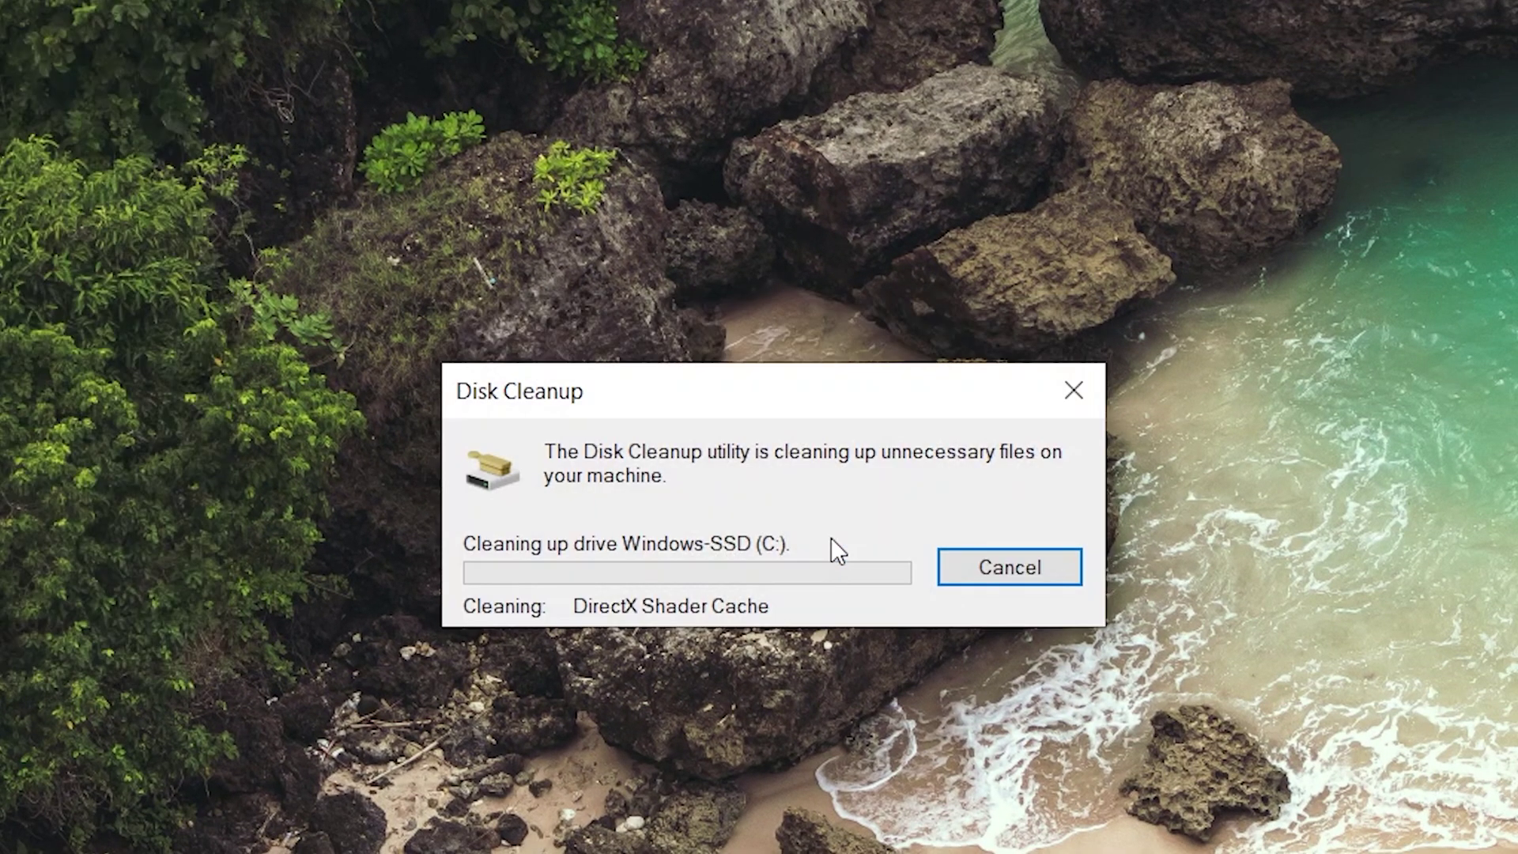